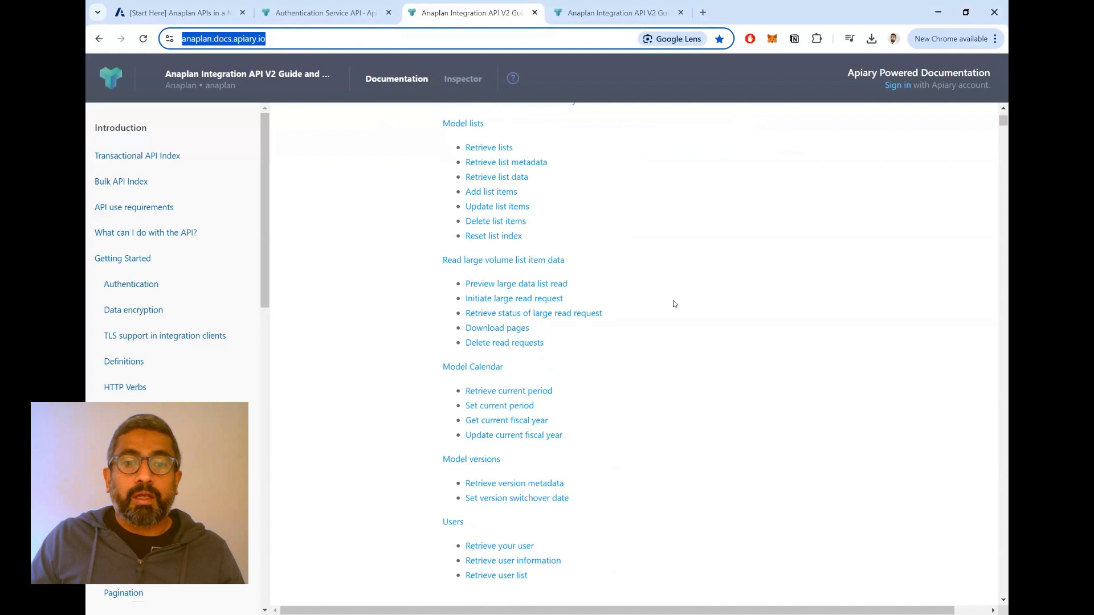
- Open the Export Actions section from the Bulk API Index and highlight its heading
scroll(672, 300, "down", 4)
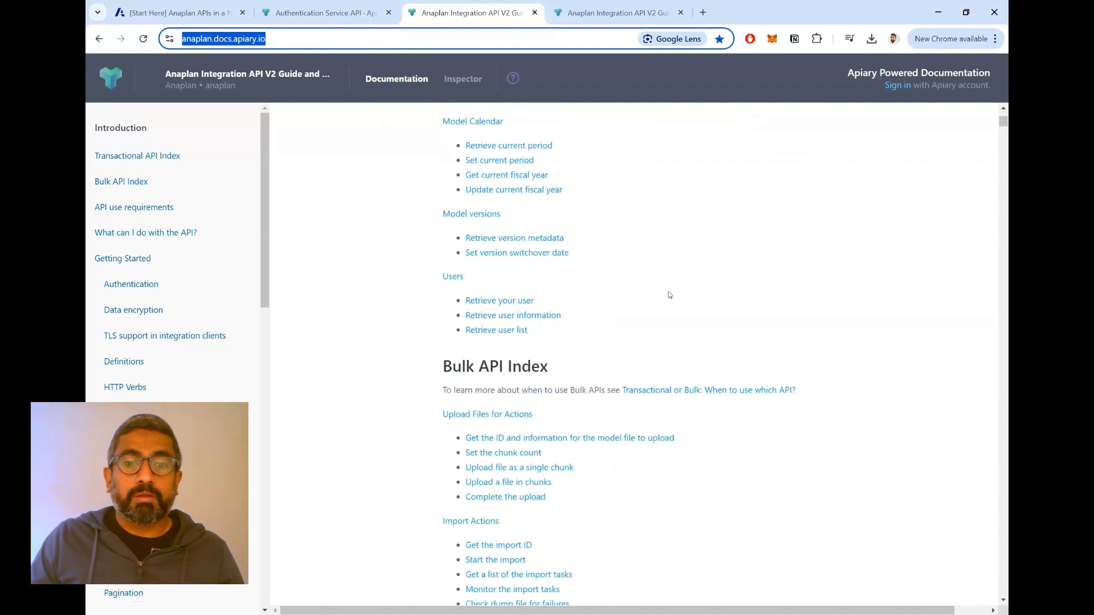
scroll(665, 294, "down", 1)
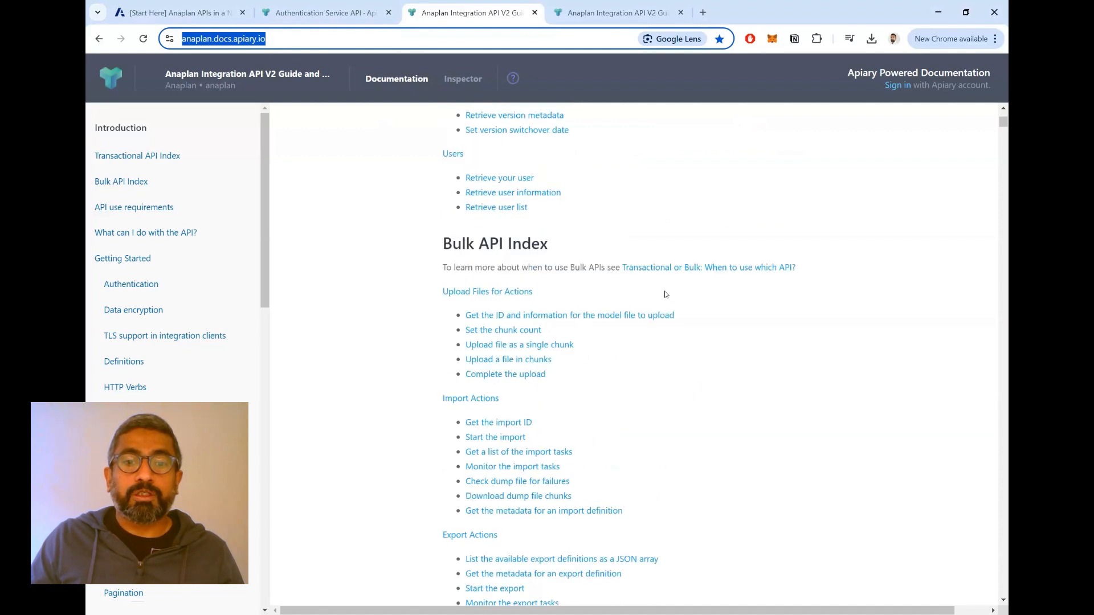
scroll(506, 474, "down", 5)
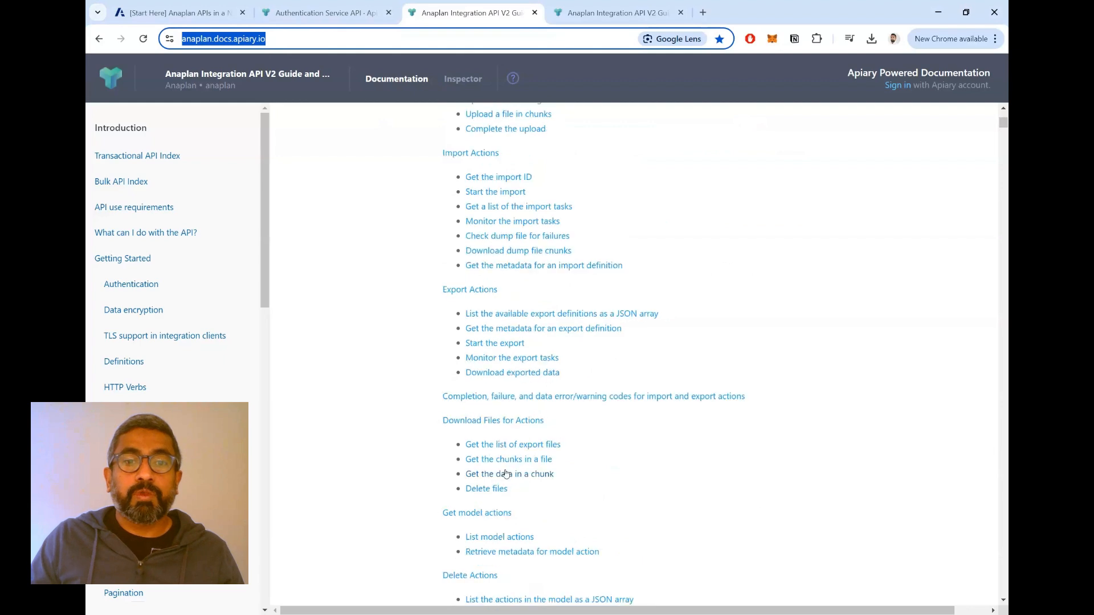
left_click(469, 290)
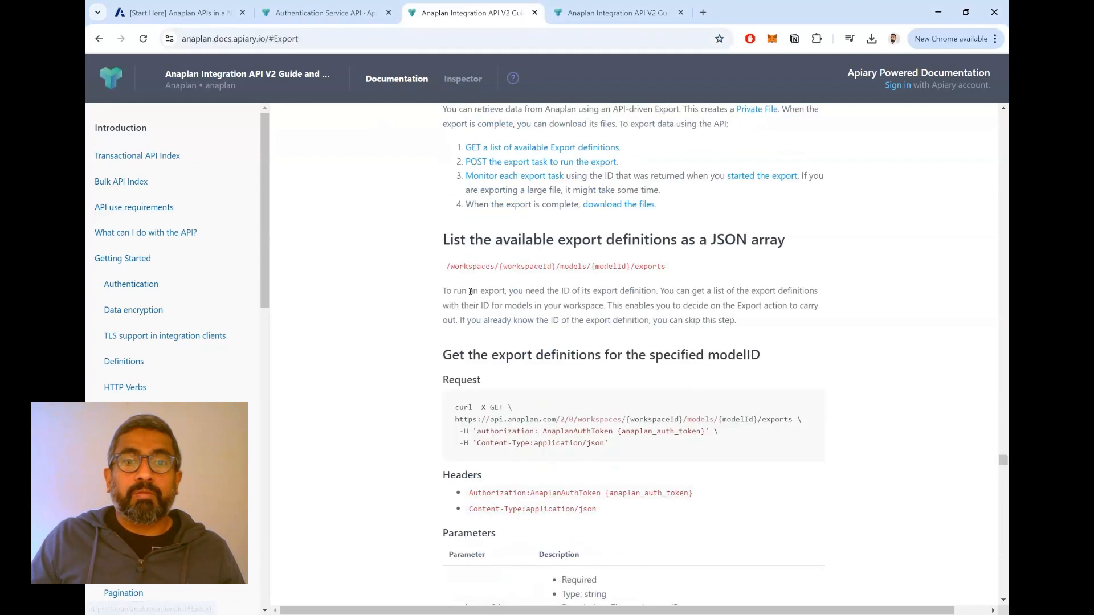
scroll(614, 303, "up", 2)
scroll(614, 303, "down", 2)
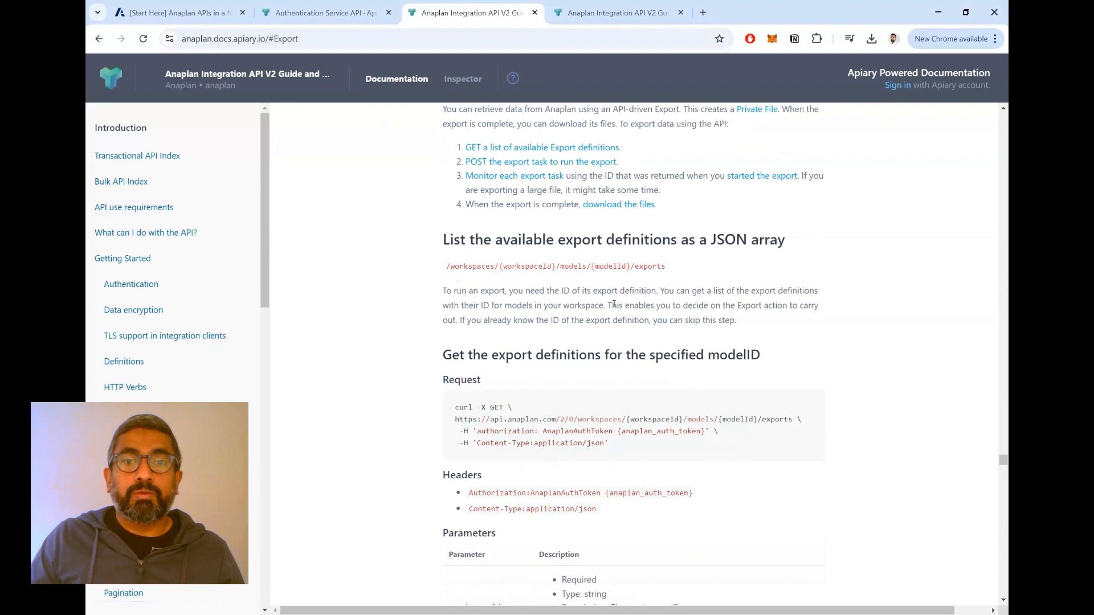
scroll(614, 305, "up", 6)
scroll(614, 305, "down", 4)
scroll(614, 305, "up", 2)
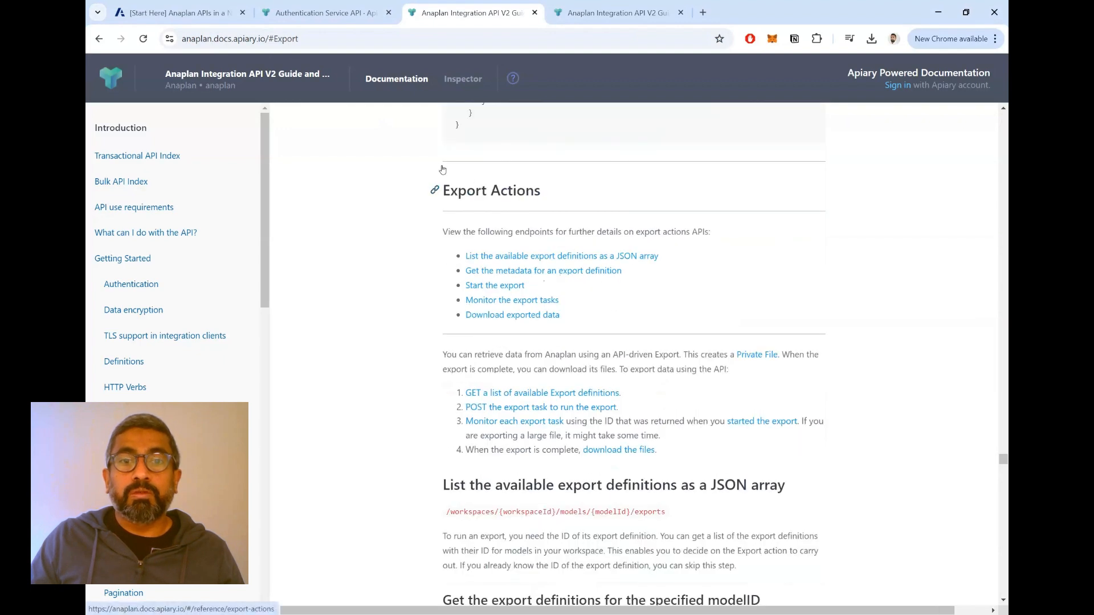
left_click_drag(541, 191, 442, 191)
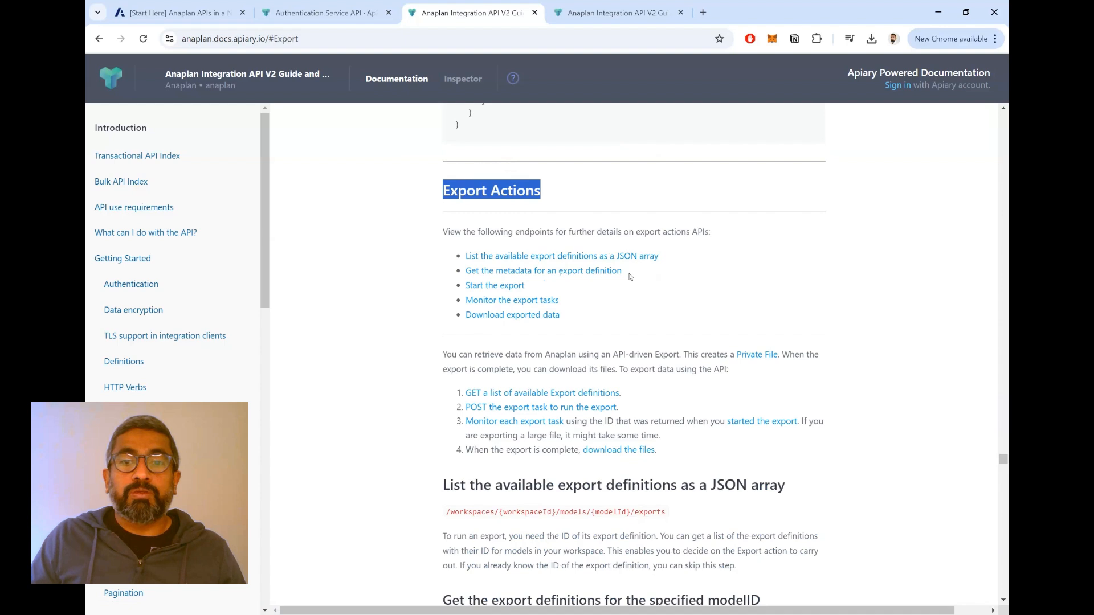
- Review the endpoint for listing available export definitions as a JSON array, including its path variables, request, parameters and sample response
scroll(629, 277, "down", 2)
left_click_drag(440, 362, 805, 353)
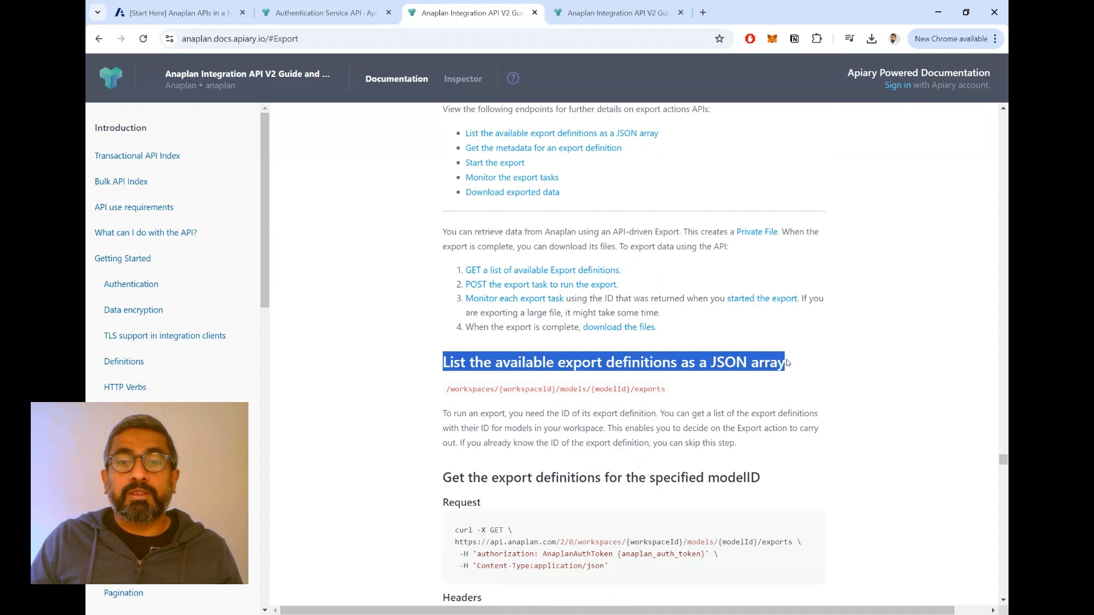
left_click_drag(671, 389, 445, 390)
scroll(669, 398, "down", 2)
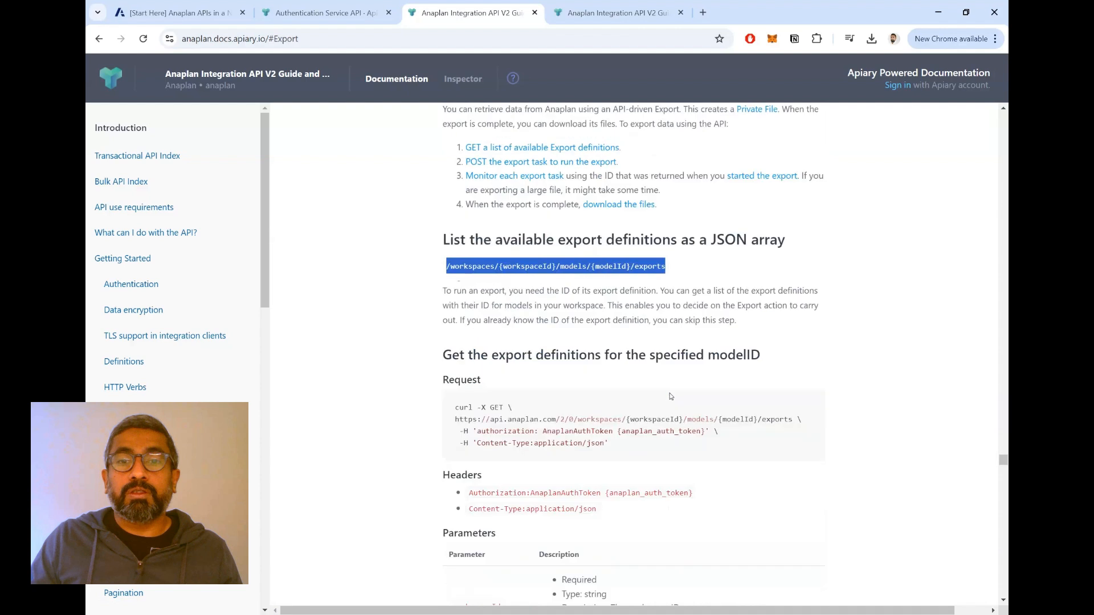
double_click(519, 266)
left_click(593, 266)
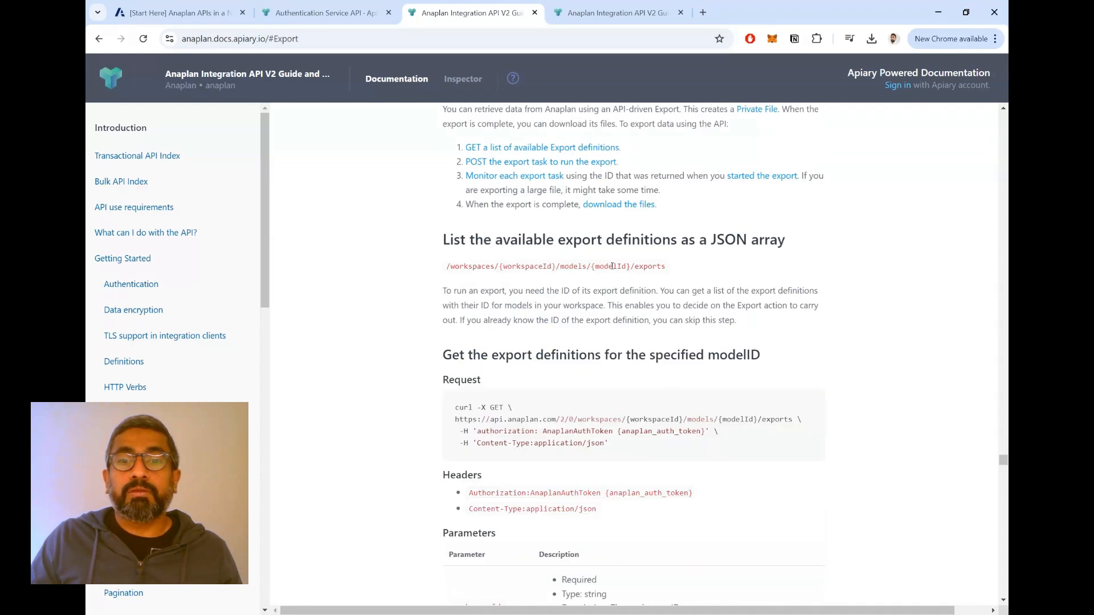
double_click(613, 266)
double_click(649, 266)
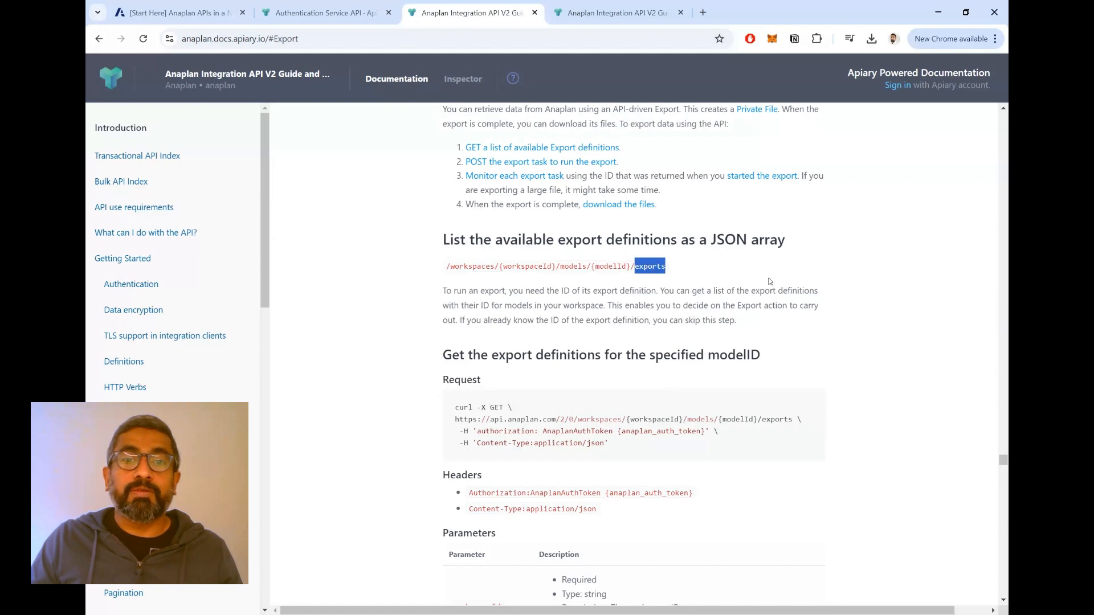
scroll(786, 303, "down", 2)
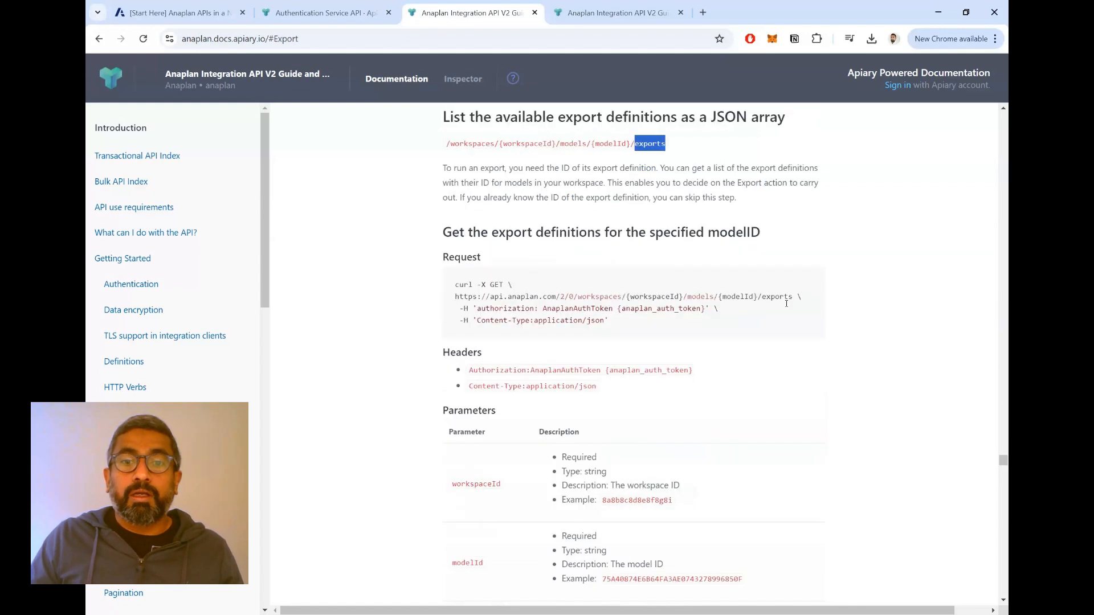
scroll(788, 304, "down", 10)
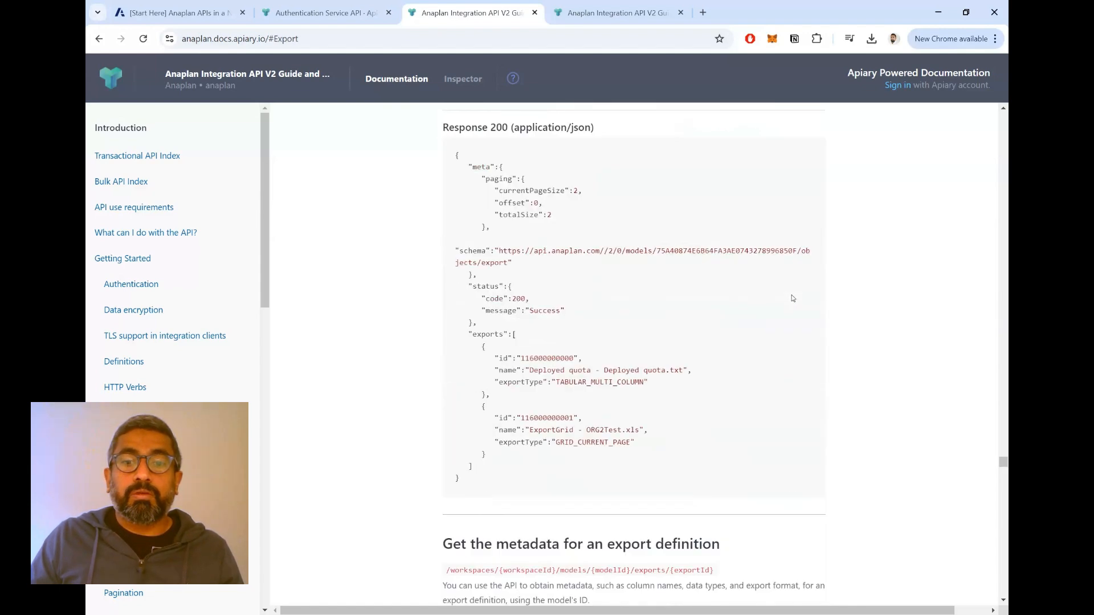
- Review the endpoint for getting an export definition's metadata, including its exportId path variable, request, parameters and sample response
scroll(791, 297, "down", 4)
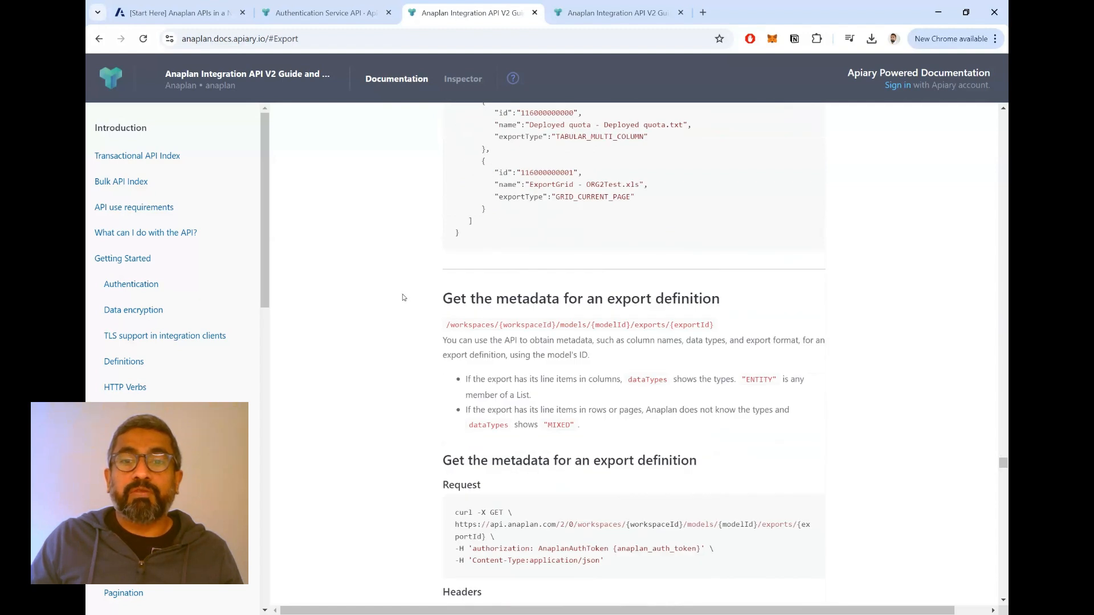
left_click_drag(444, 300, 445, 336)
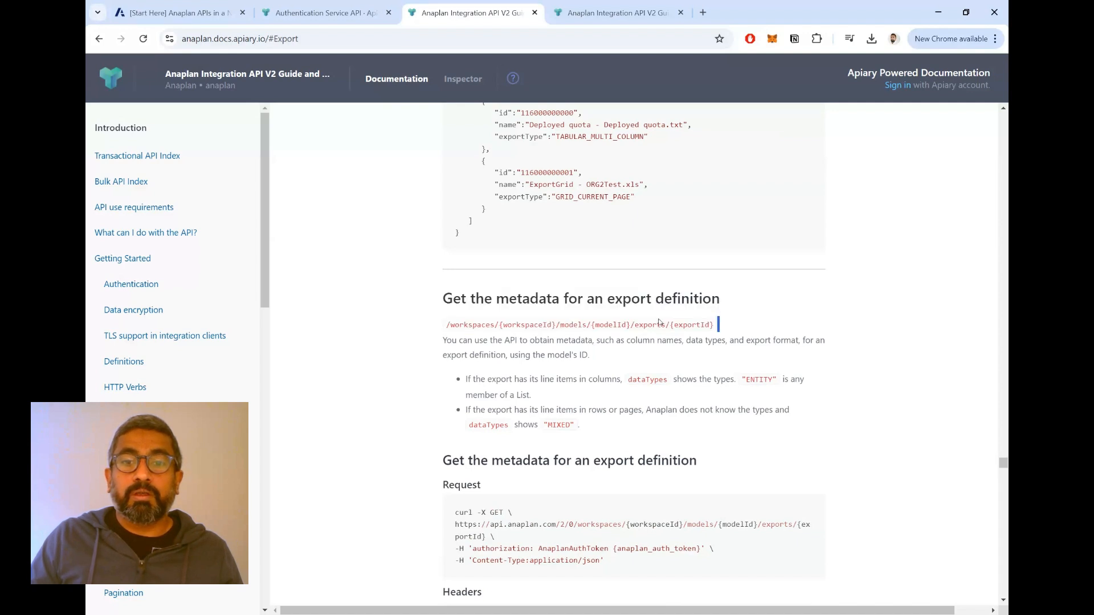
double_click(683, 326)
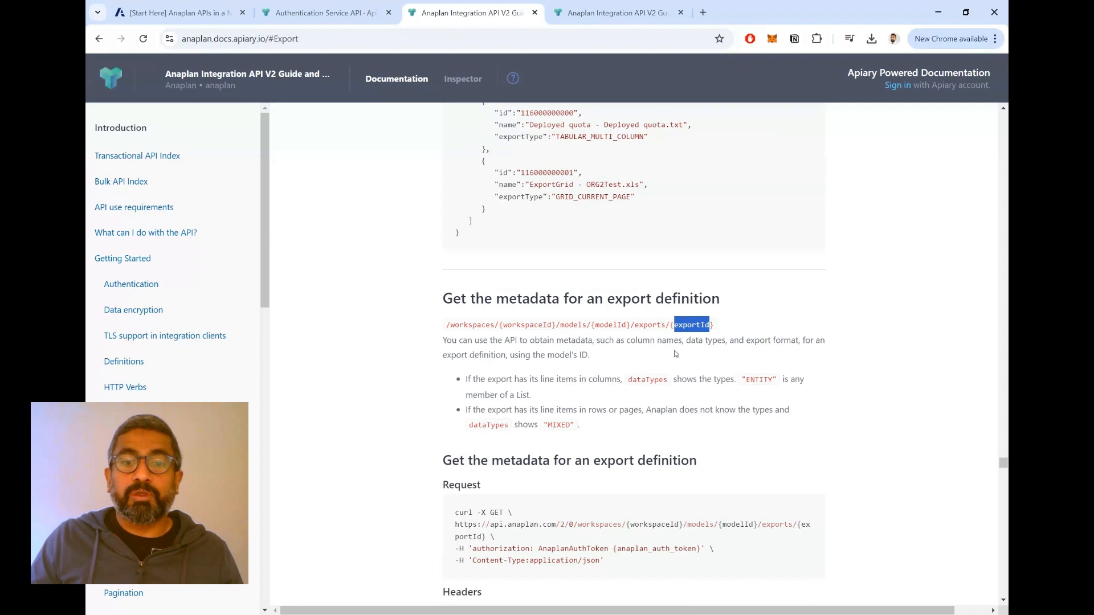
scroll(680, 356, "down", 4)
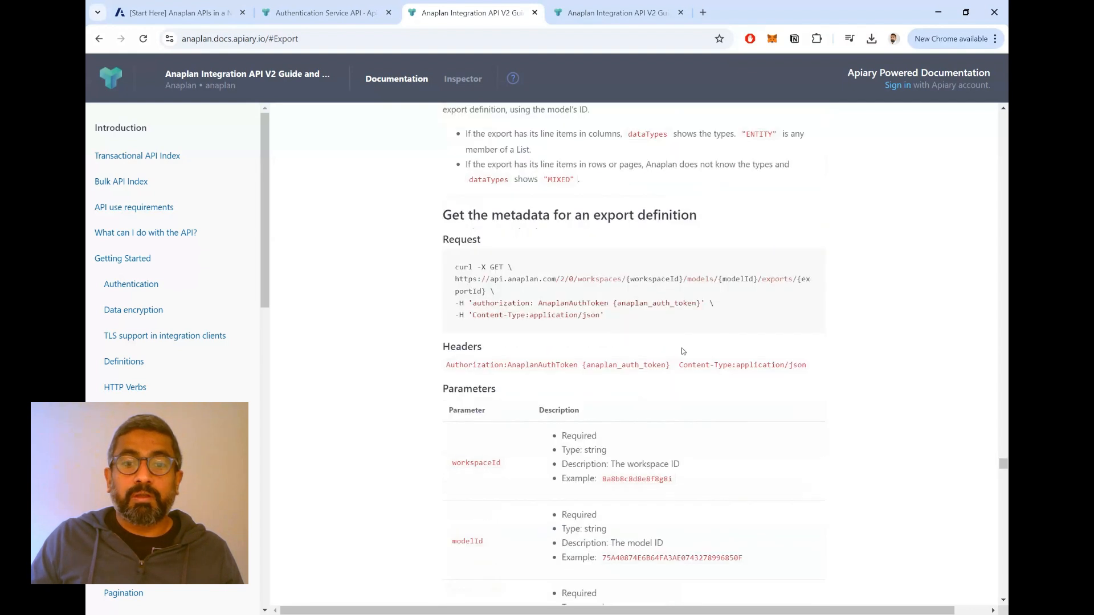
scroll(683, 351, "down", 6)
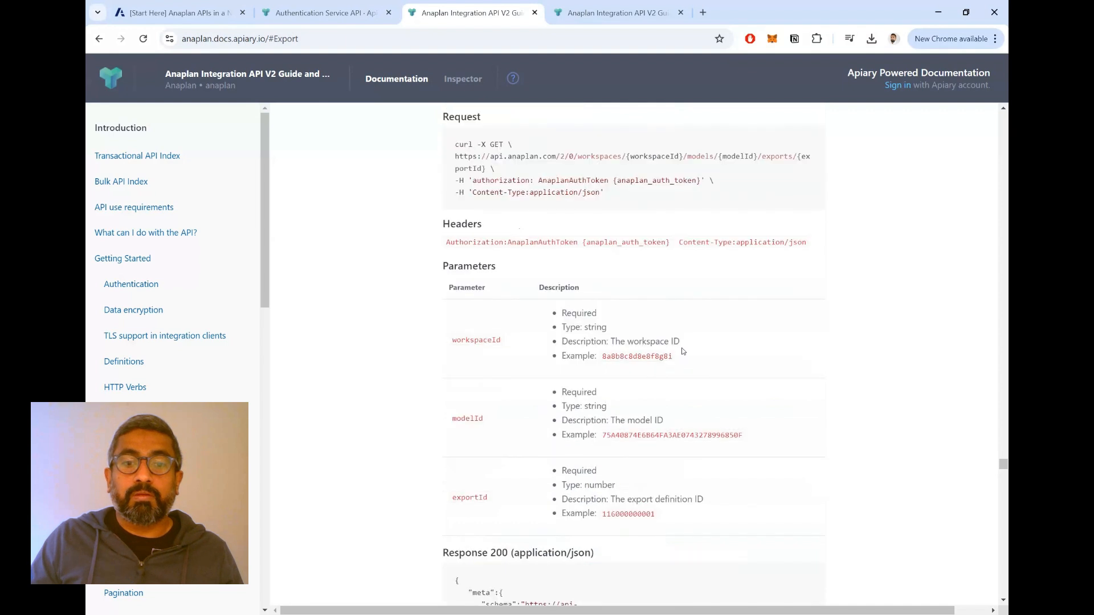
scroll(683, 348, "down", 2)
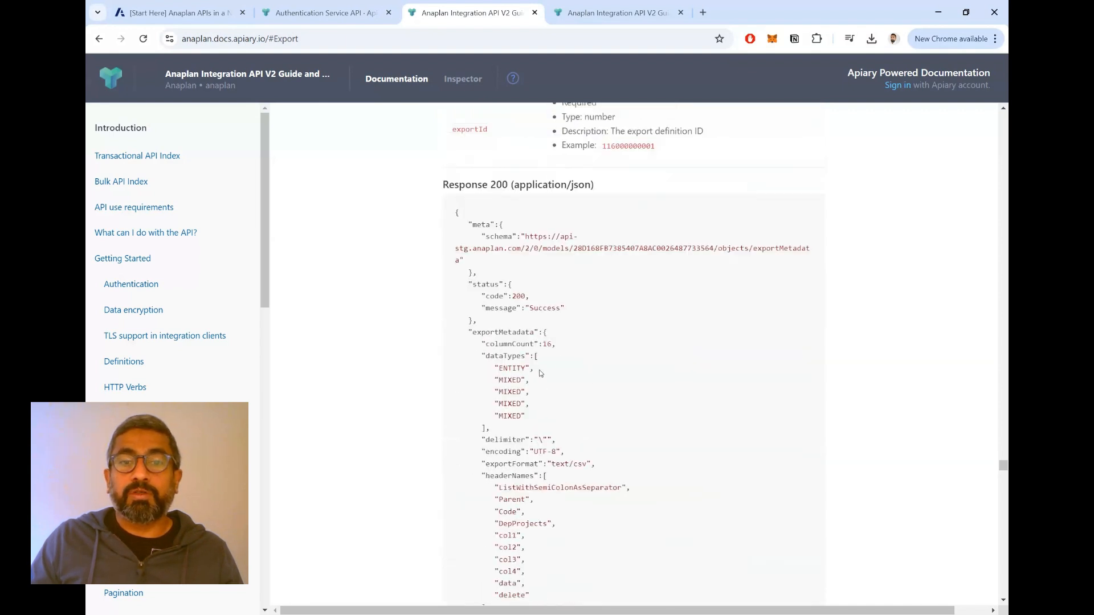
scroll(559, 360, "down", 4)
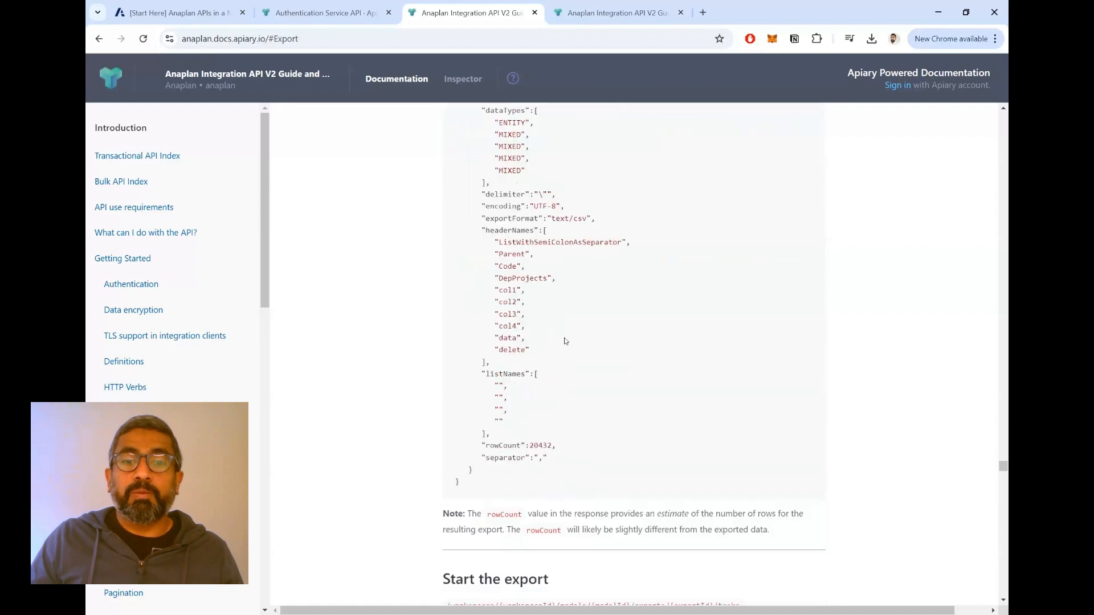
scroll(565, 340, "down", 3)
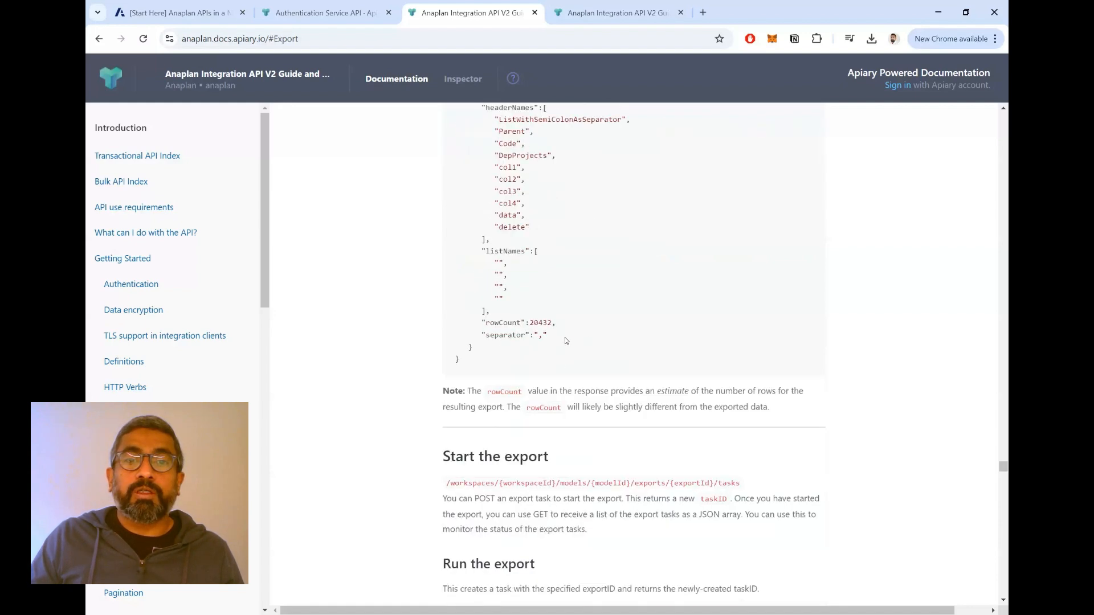
- Read the Start the export and Run the export sections, covering the POST request, headers, body and sample task response
scroll(565, 337, "down", 3)
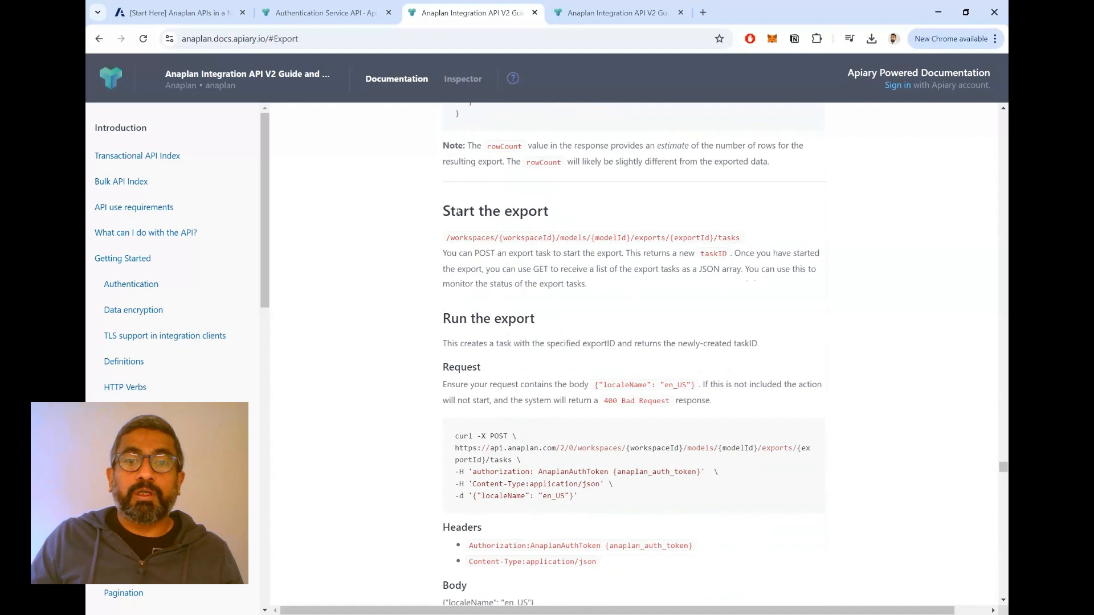
left_click_drag(458, 212, 567, 218)
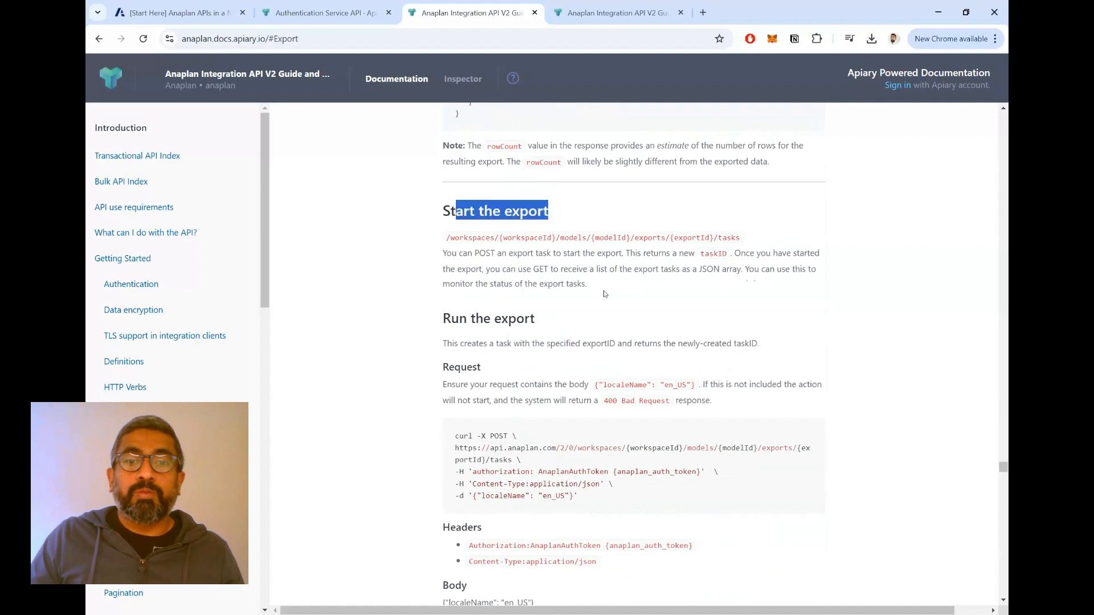
left_click_drag(447, 318, 543, 317)
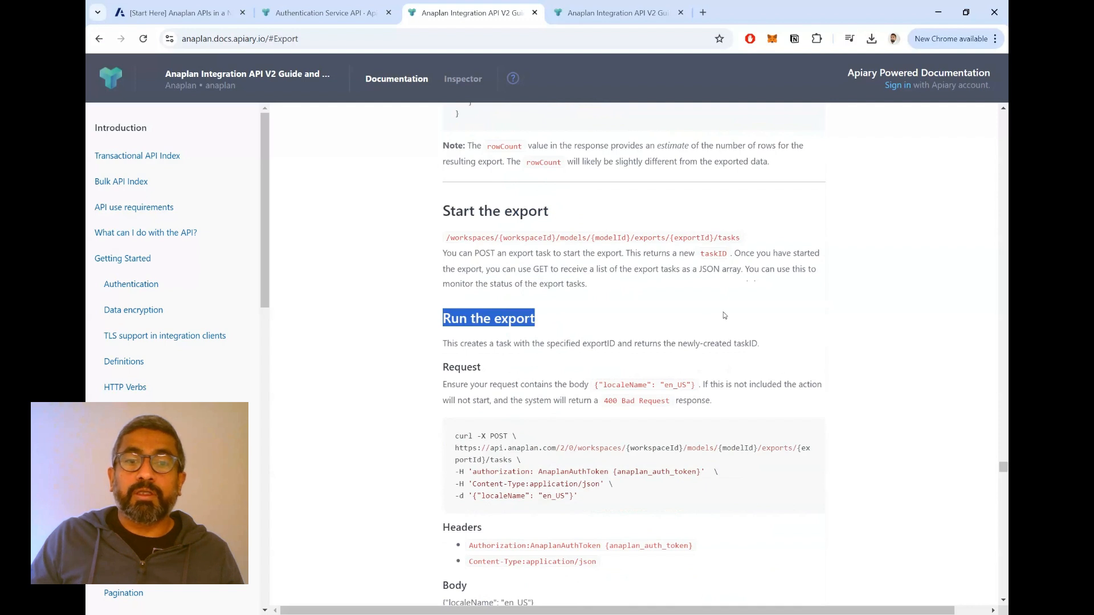
scroll(724, 315, "down", 10)
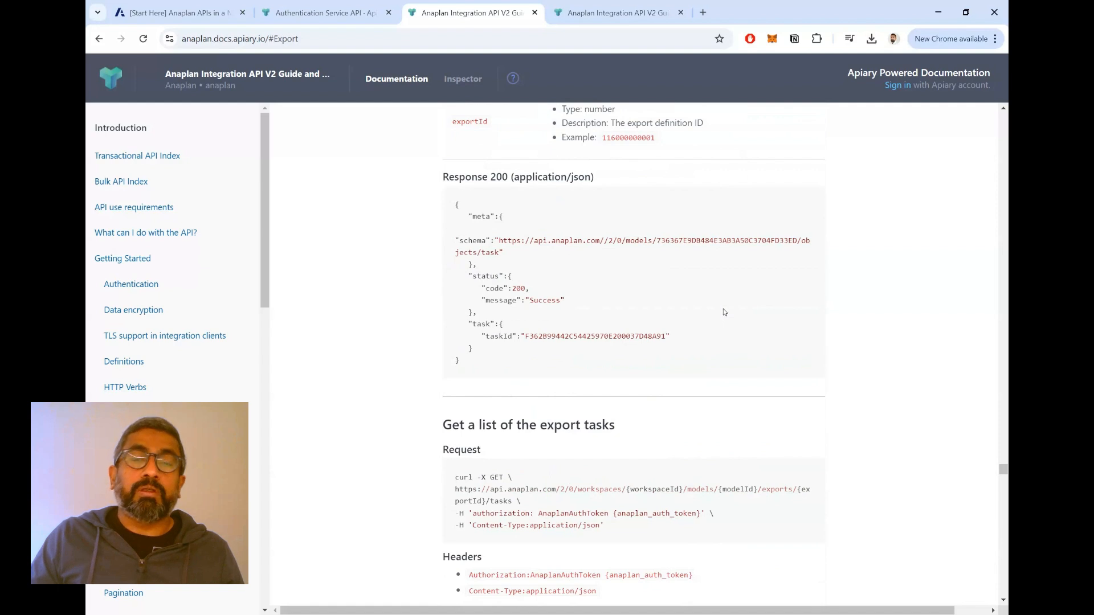
scroll(724, 313, "up", 6)
scroll(722, 313, "up", 2)
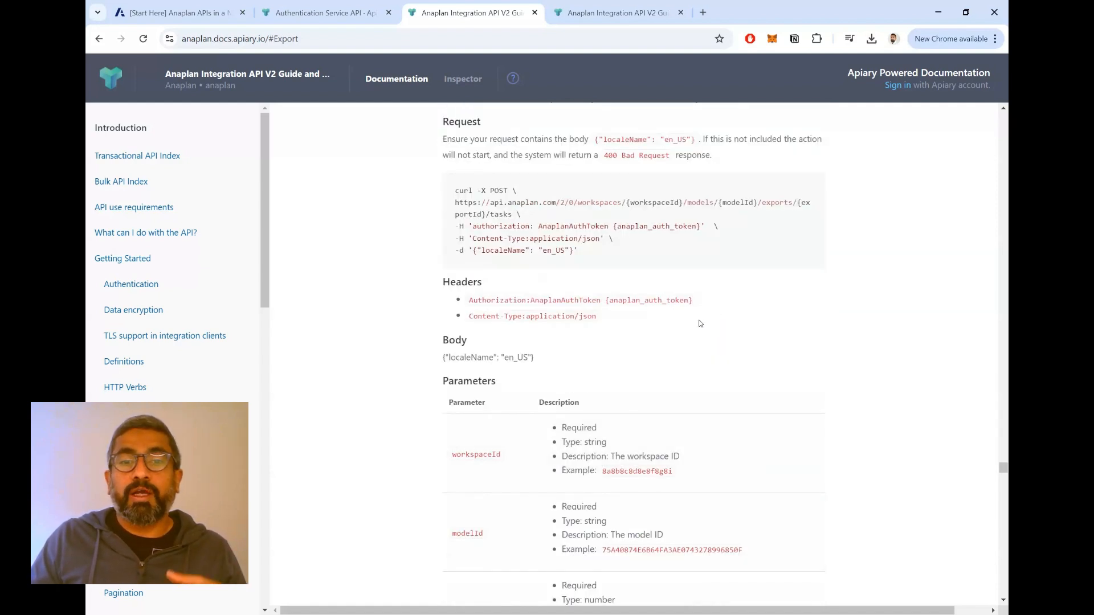
- Examine the Get a list of the export tasks section, including its GET request, headers, parameters and sample response
scroll(702, 325, "down", 4)
scroll(699, 333, "down", 8)
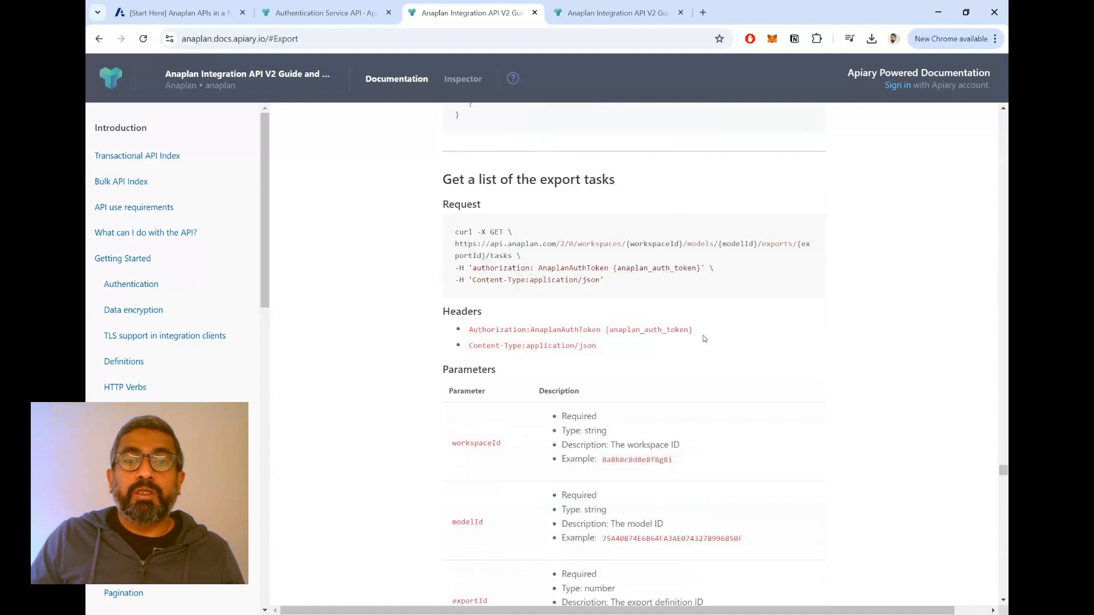
scroll(705, 336, "up", 2)
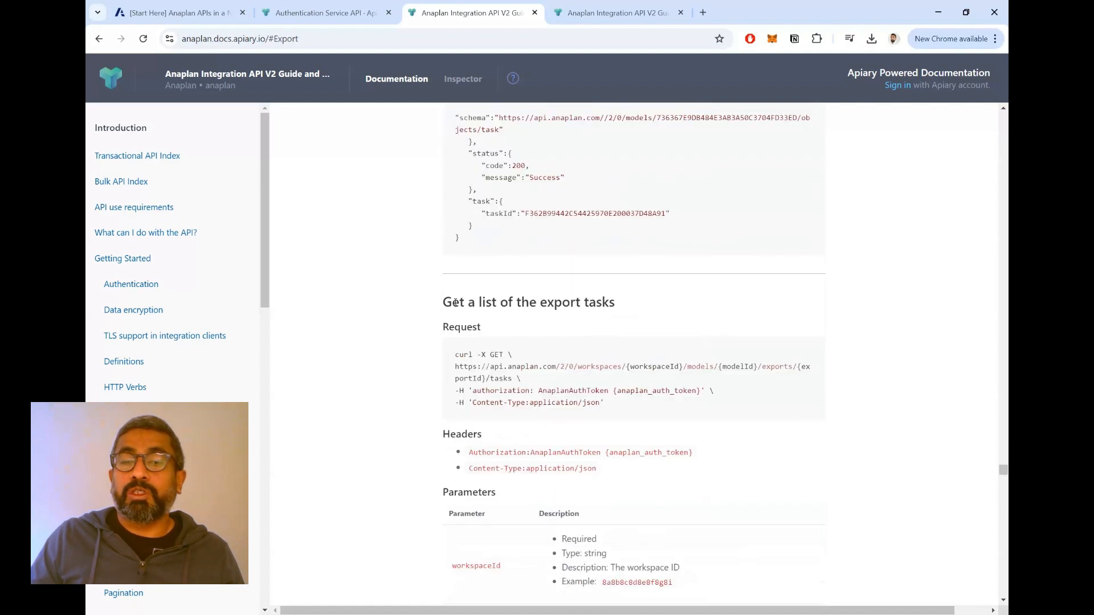
left_click_drag(456, 302, 589, 301)
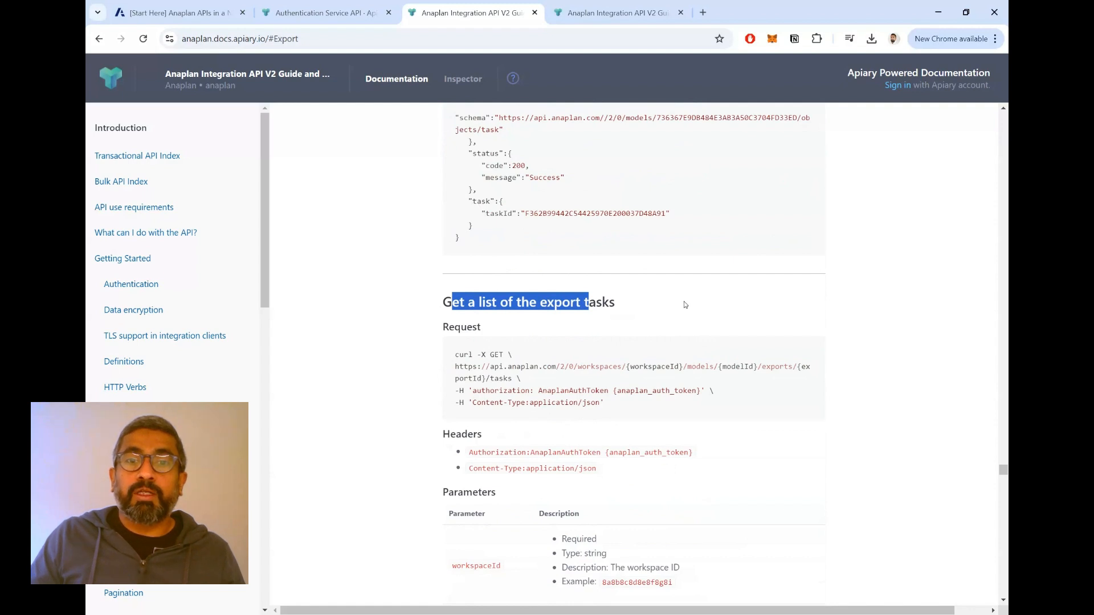
scroll(685, 303, "up", 6)
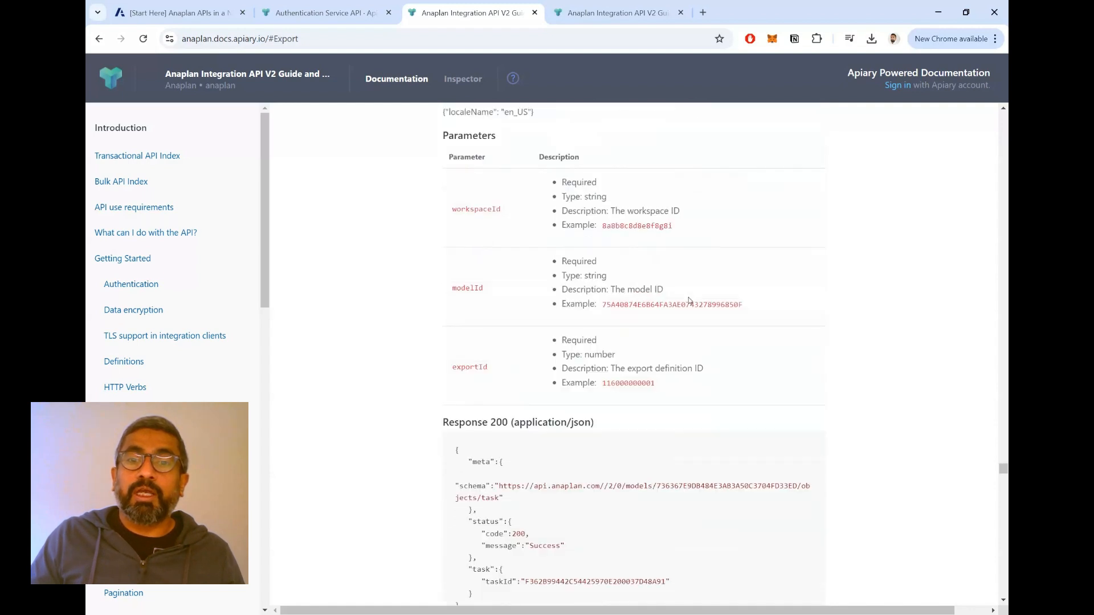
scroll(689, 301, "down", 9)
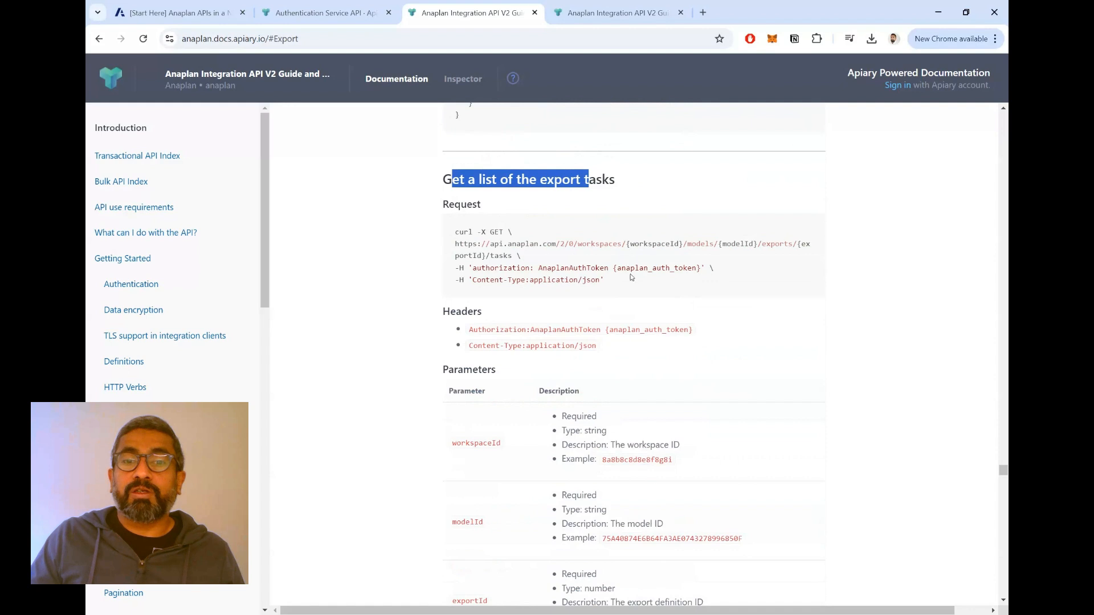
scroll(672, 271, "down", 2)
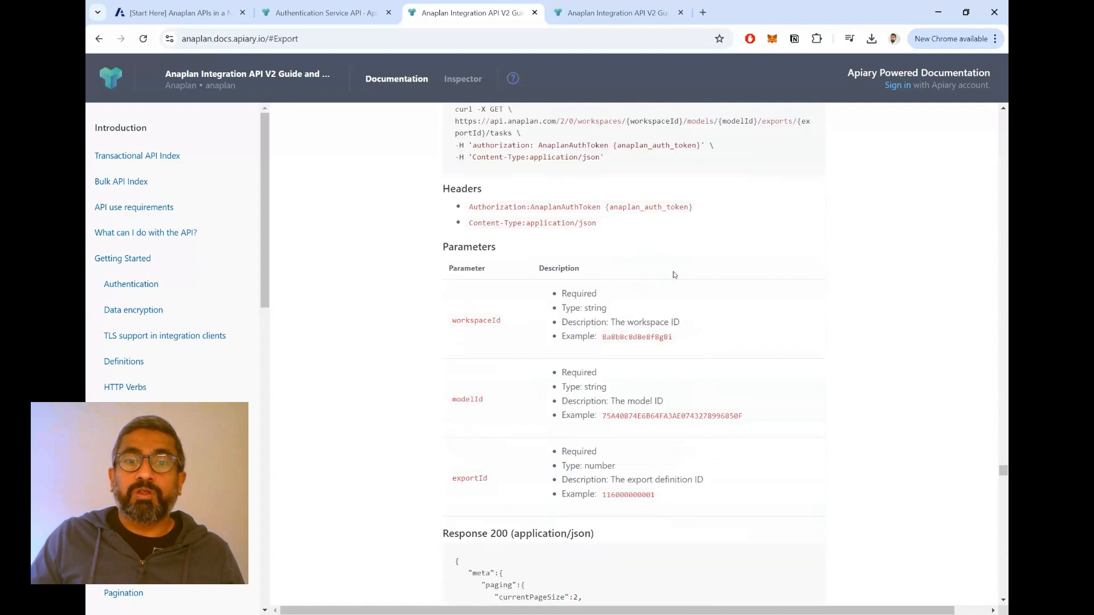
scroll(672, 271, "up", 2)
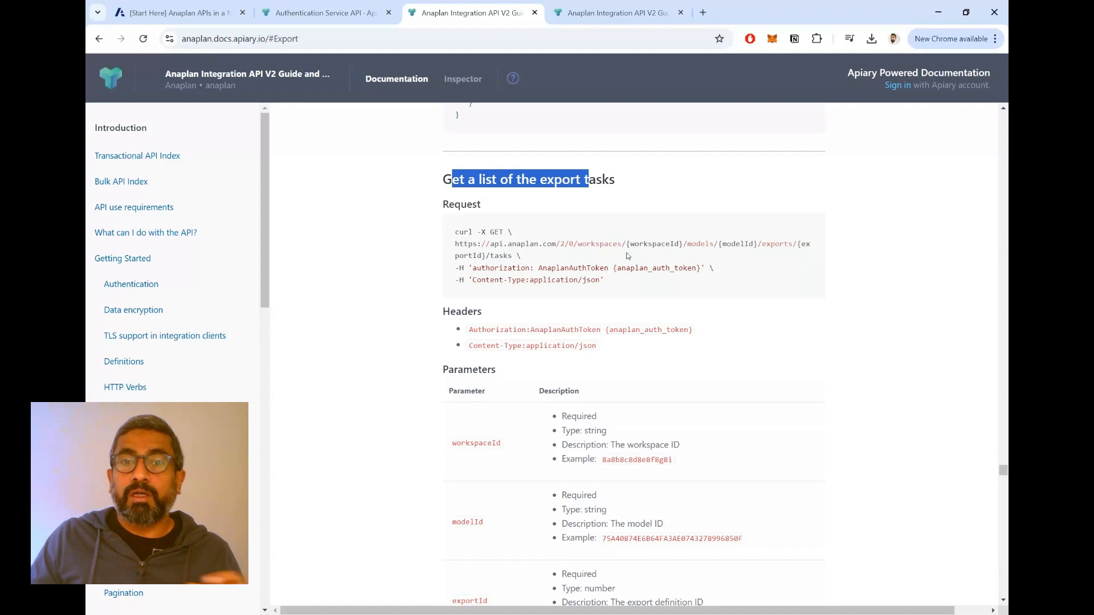
scroll(631, 256, "down", 2)
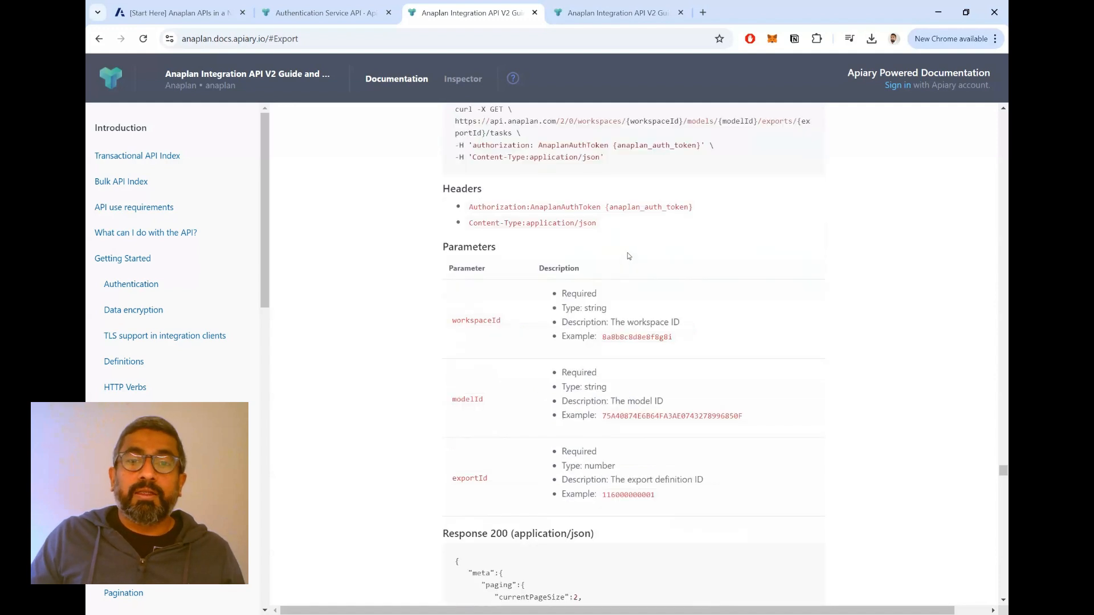
scroll(636, 258, "down", 4)
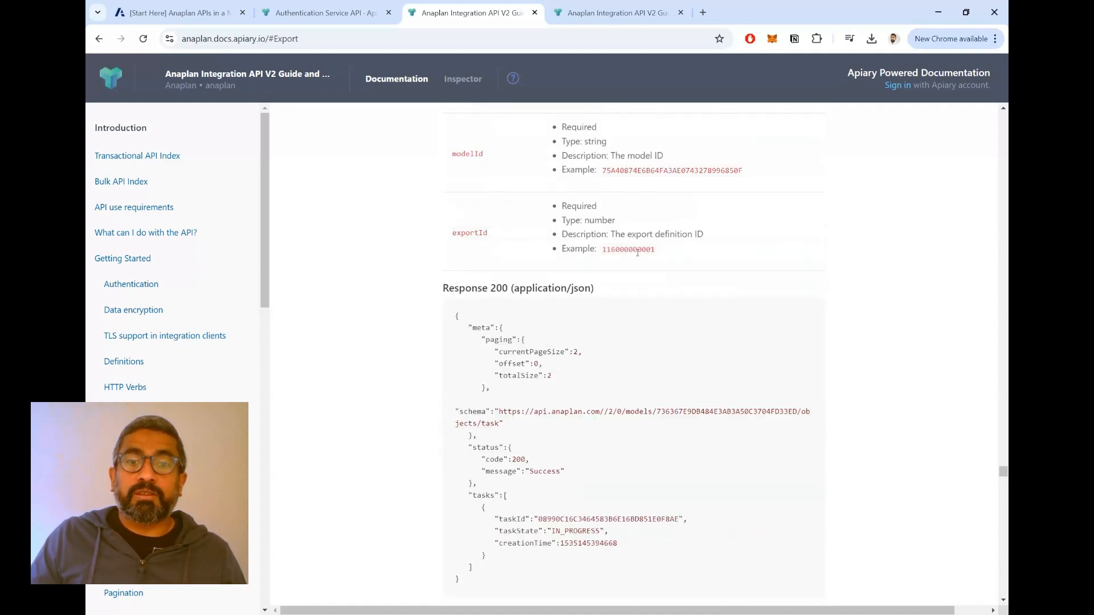
- Read the Monitor the export tasks section, covering the taskId path variable and the notes on getting an export task's status
scroll(638, 253, "down", 2)
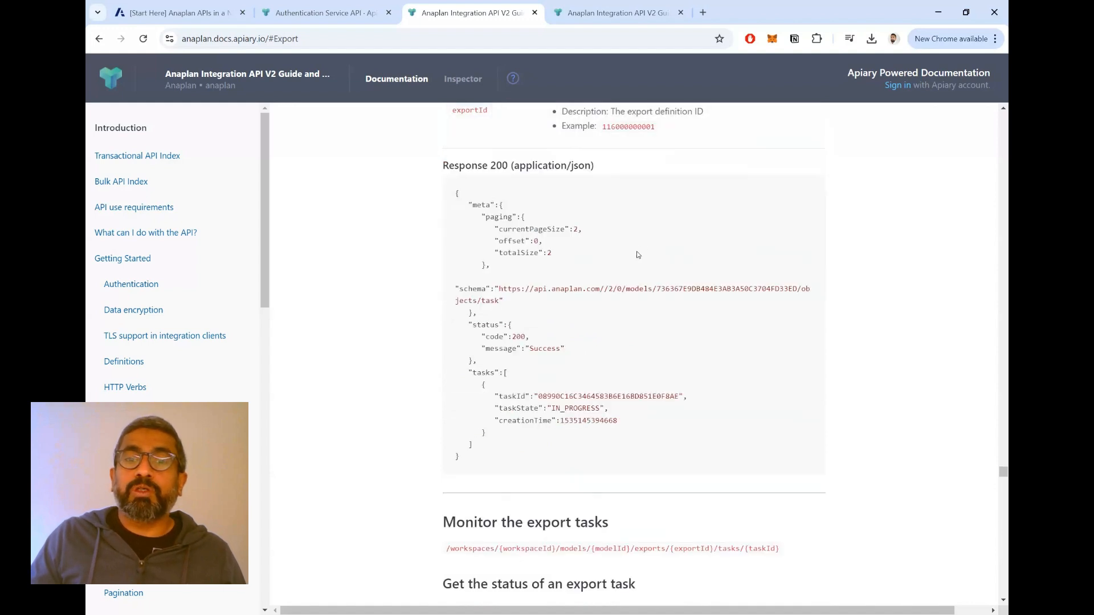
scroll(639, 246, "down", 2)
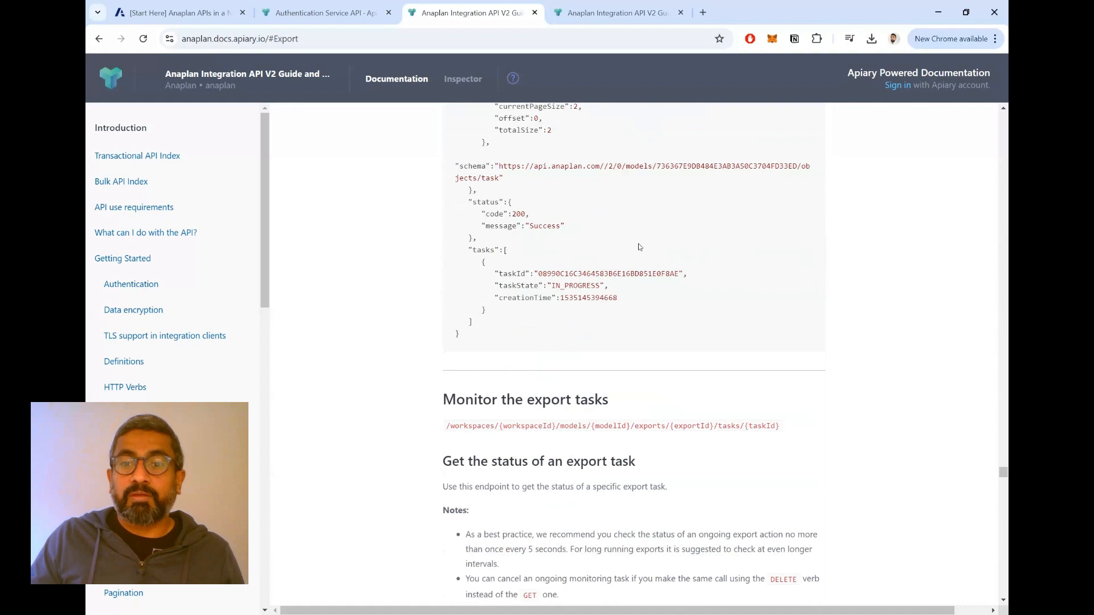
scroll(639, 246, "down", 2)
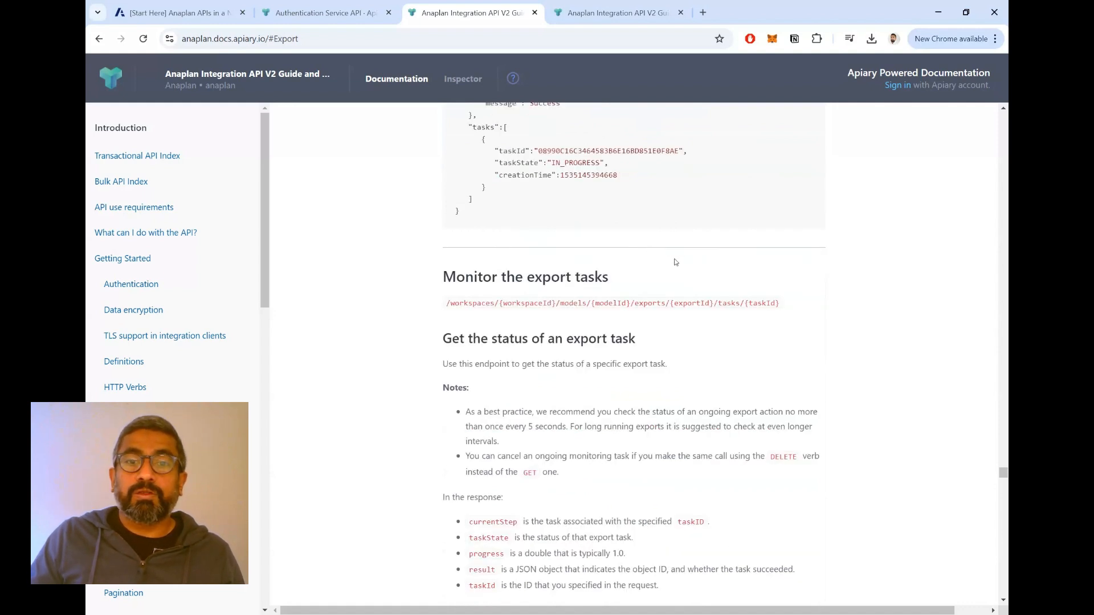
double_click(758, 304)
left_click_drag(446, 278, 612, 285)
scroll(741, 375, "down", 2)
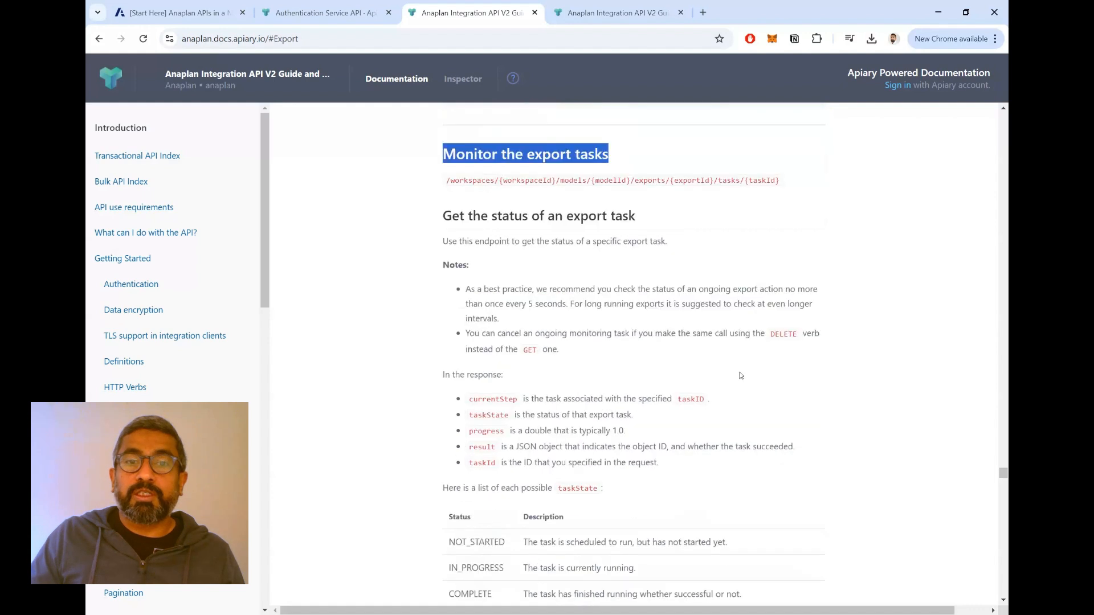
left_click_drag(482, 217, 571, 217)
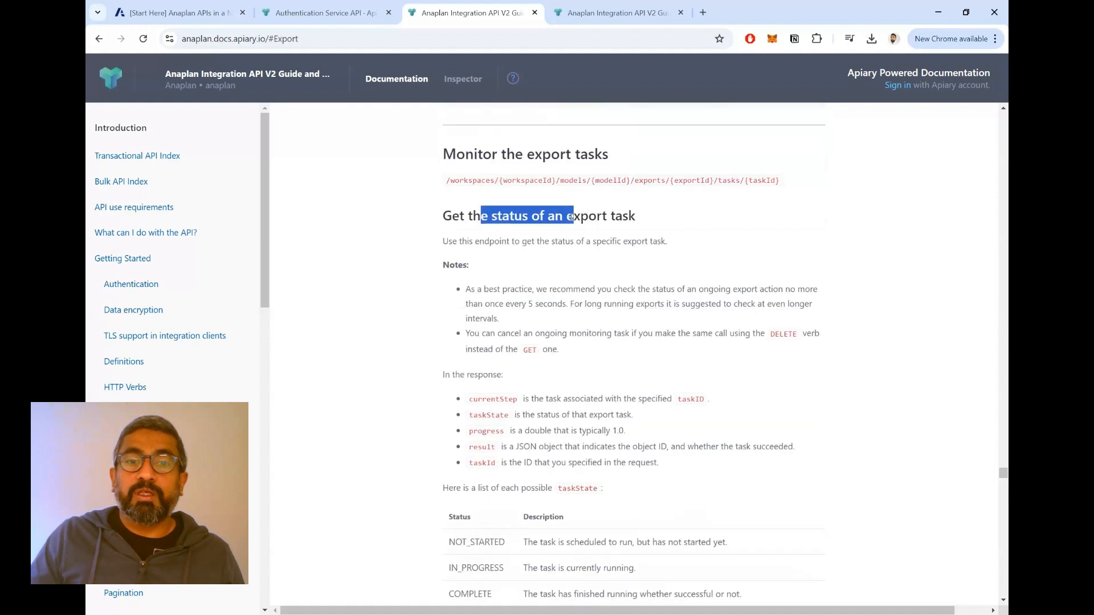
- Examine the possible taskState values, including COMPLETE, and the status endpoint's GET request, headers, parameters and sample response
scroll(743, 291, "down", 4)
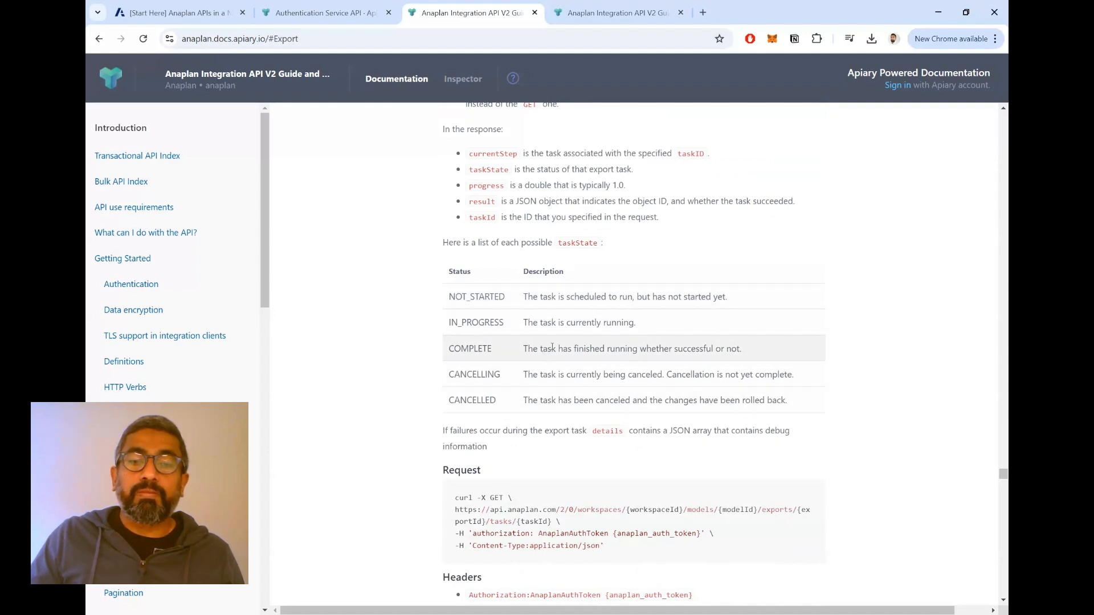
scroll(549, 346, "down", 2)
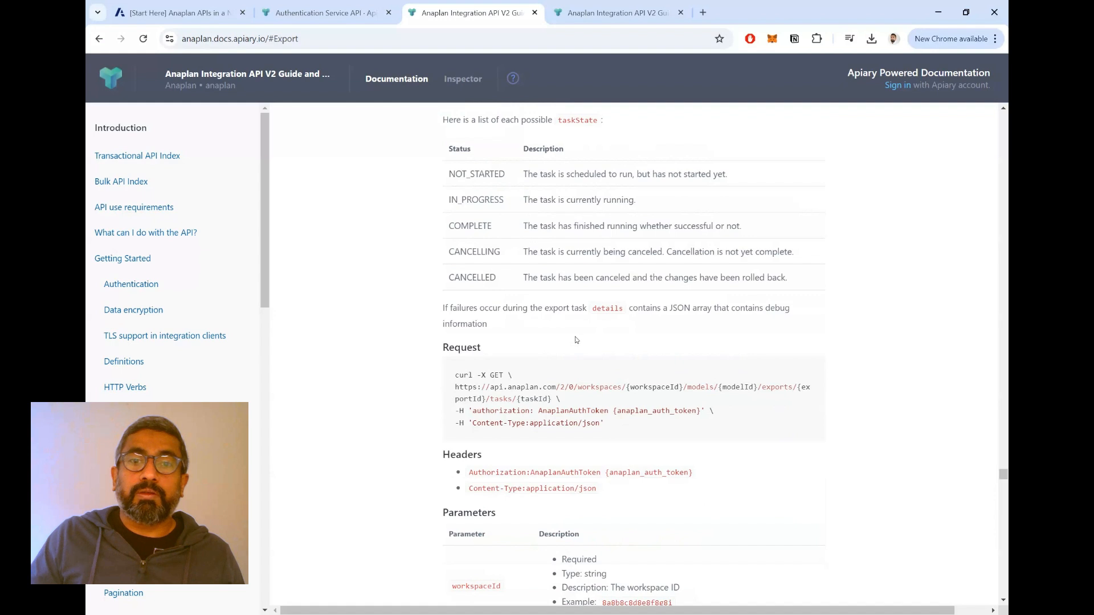
scroll(575, 340, "down", 2)
scroll(575, 340, "up", 4)
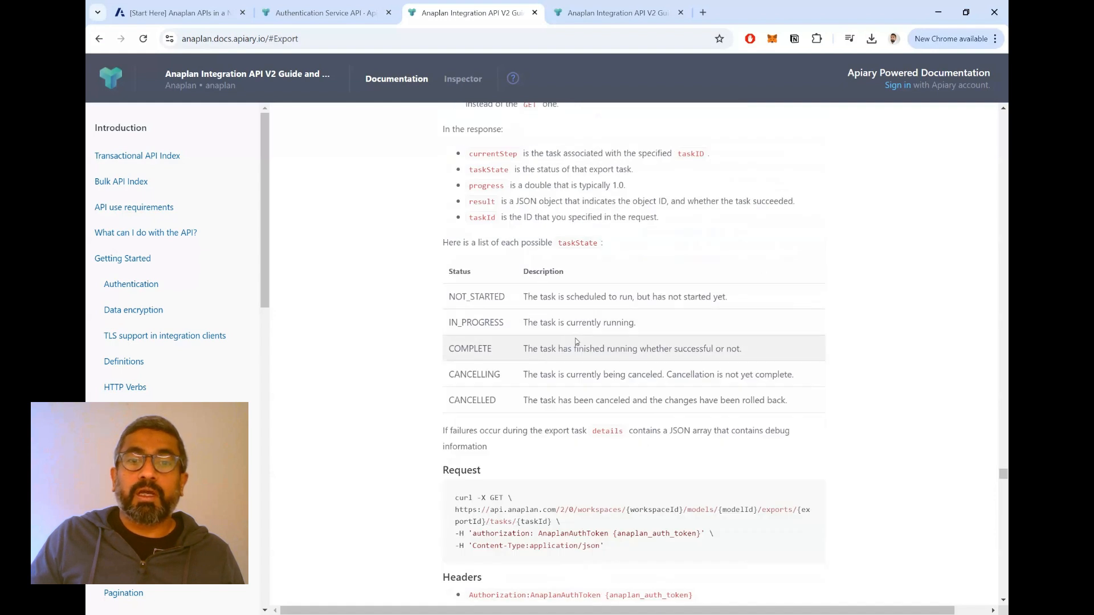
double_click(480, 350)
scroll(540, 367, "down", 6)
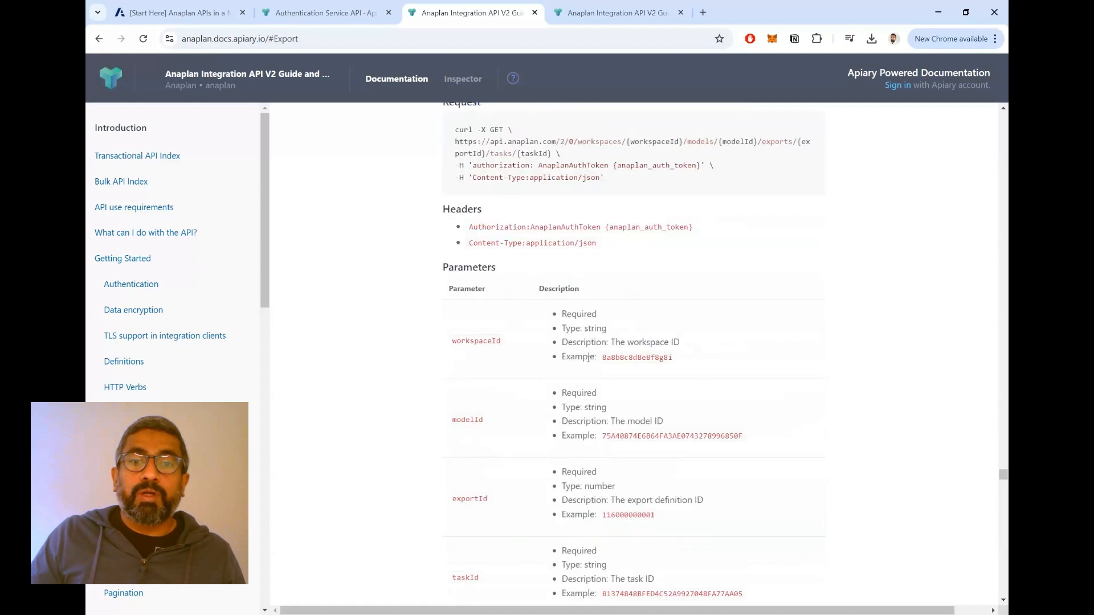
scroll(589, 353, "down", 6)
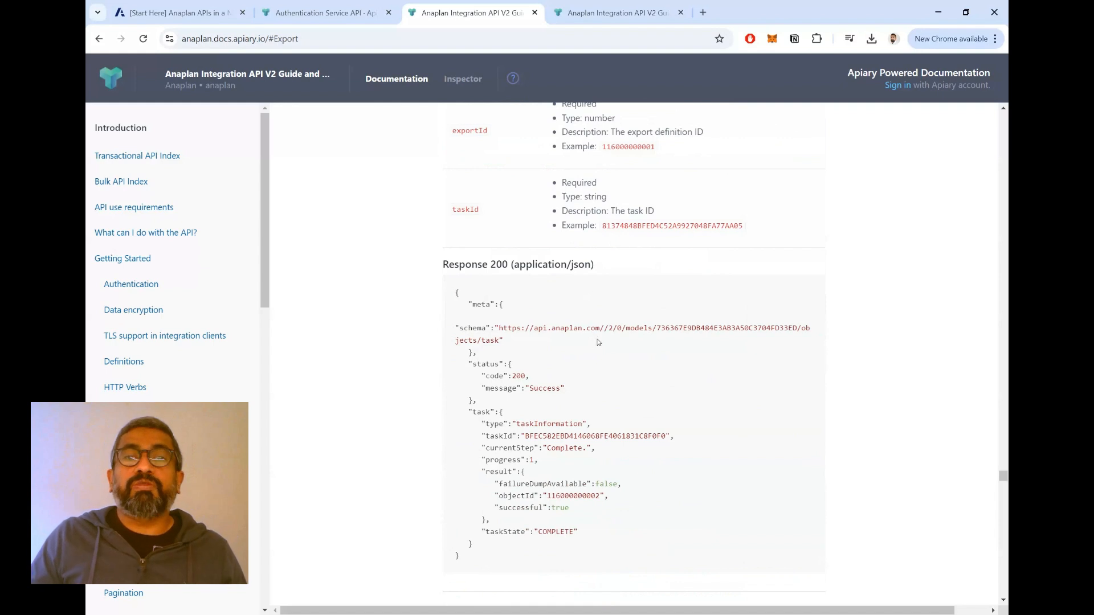
scroll(599, 327, "down", 4)
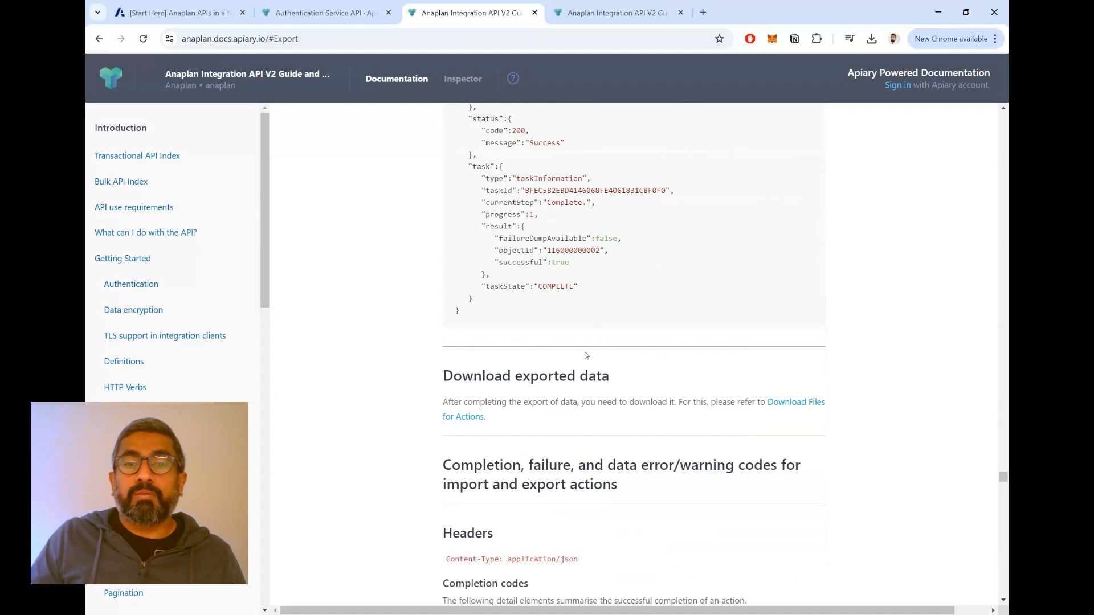
- Skim the Download exported data note and the completion, failure and data error/warning codes for import and export actions
scroll(588, 355, "down", 4)
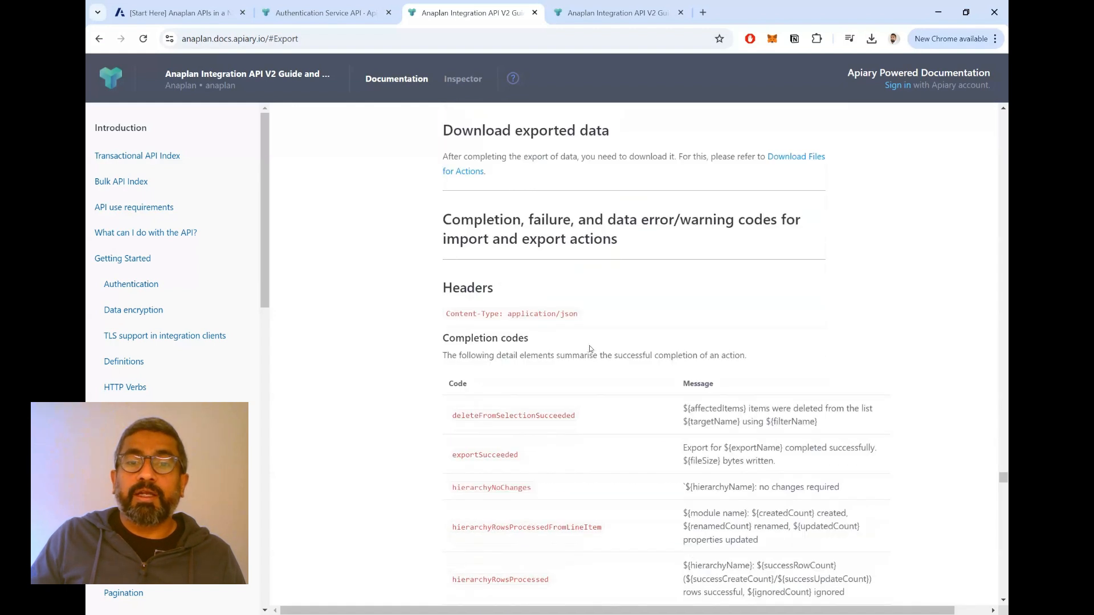
scroll(588, 347, "down", 18)
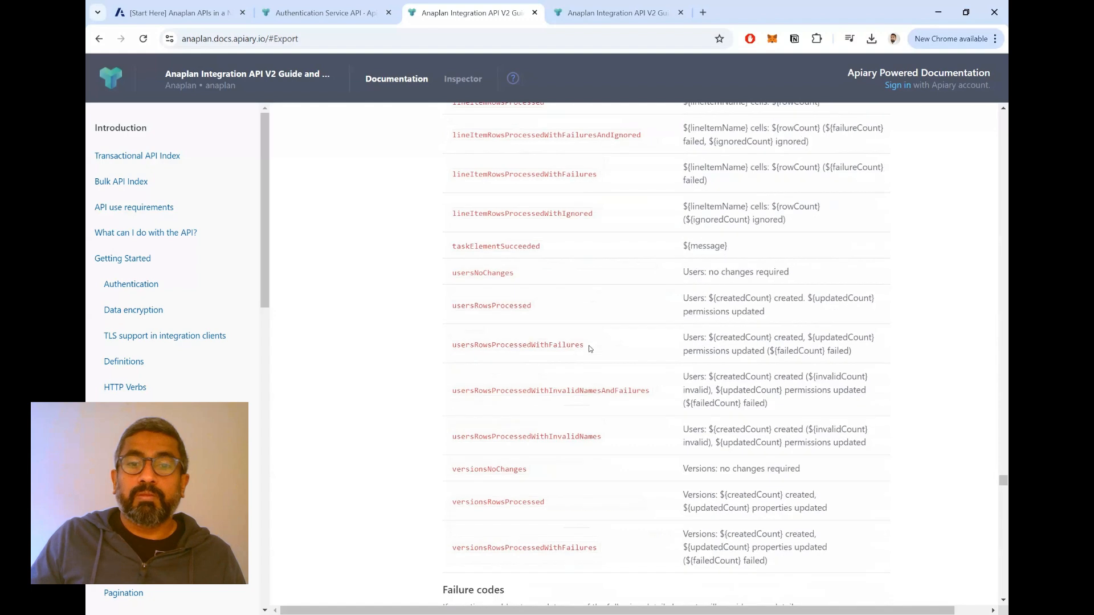
scroll(590, 348, "down", 16)
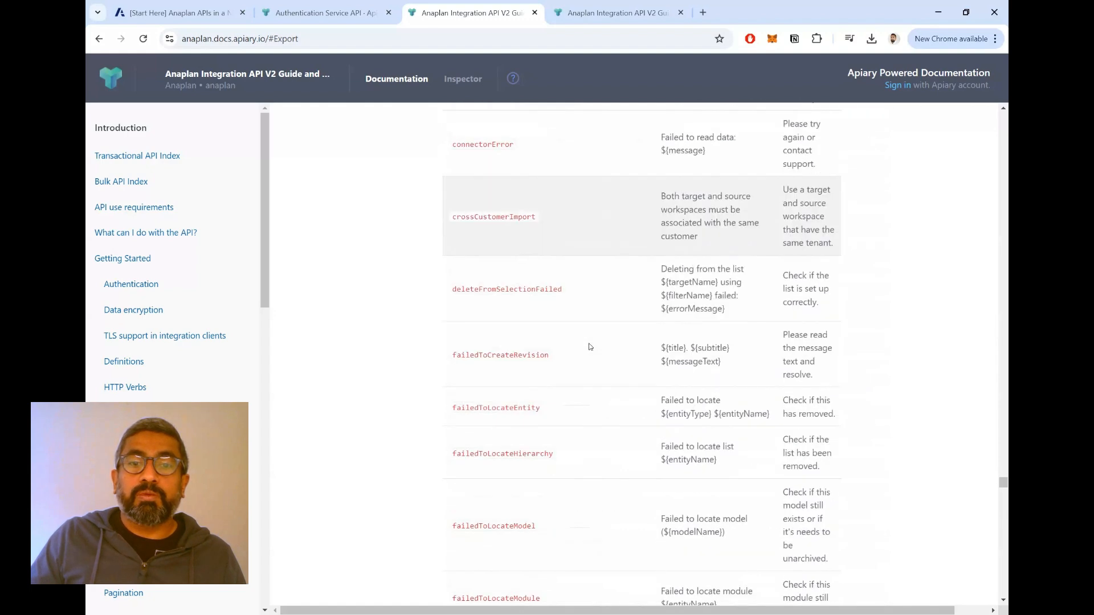
scroll(587, 343, "down", 12)
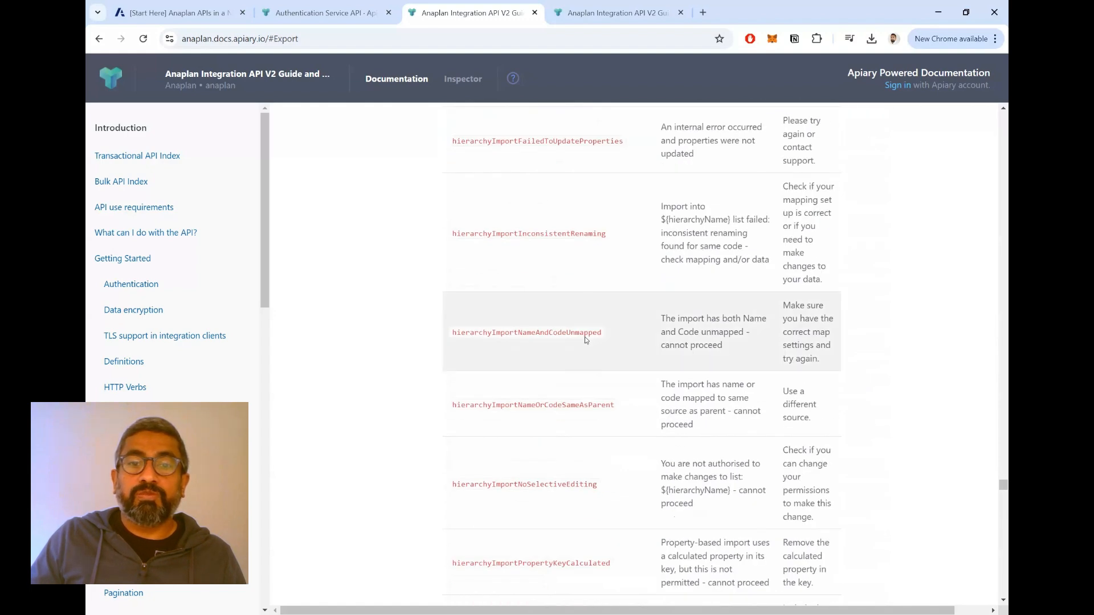
scroll(585, 340, "down", 9)
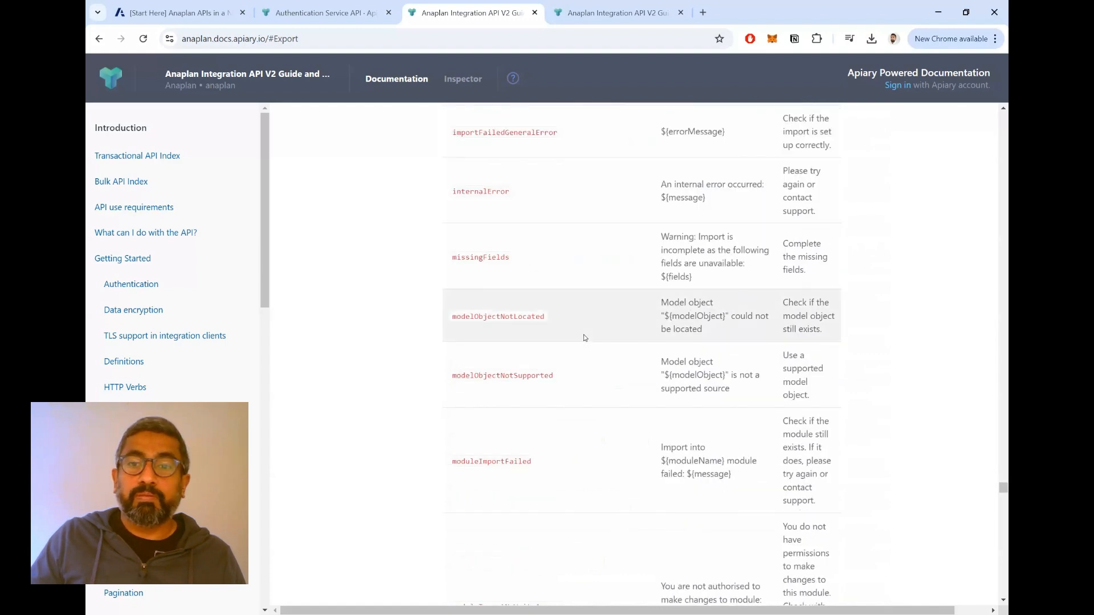
scroll(583, 337, "down", 12)
scroll(583, 337, "down", 15)
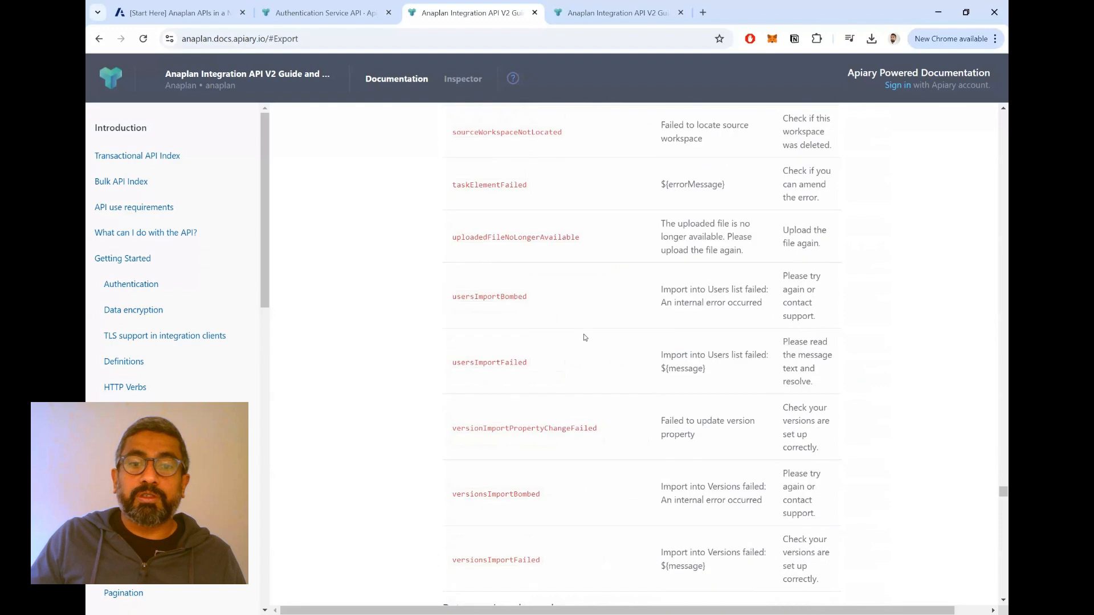
scroll(583, 336, "down", 15)
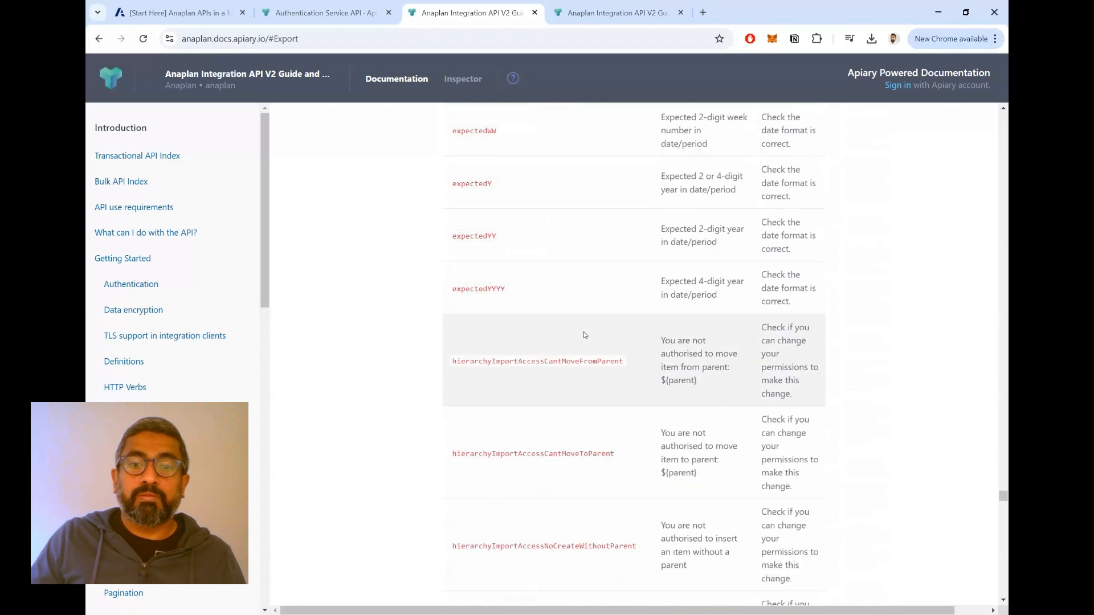
- Review the Get the list of export files endpoint under Download Files for Actions, including its path, request, parameters and sample response
scroll(583, 336, "down", 15)
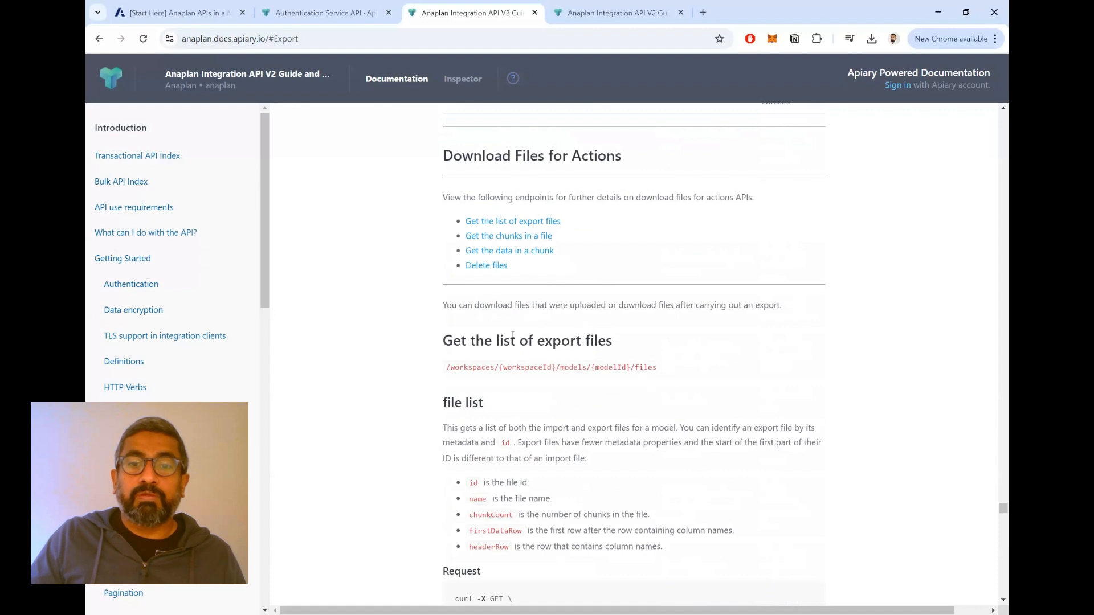
left_click_drag(464, 338, 612, 342)
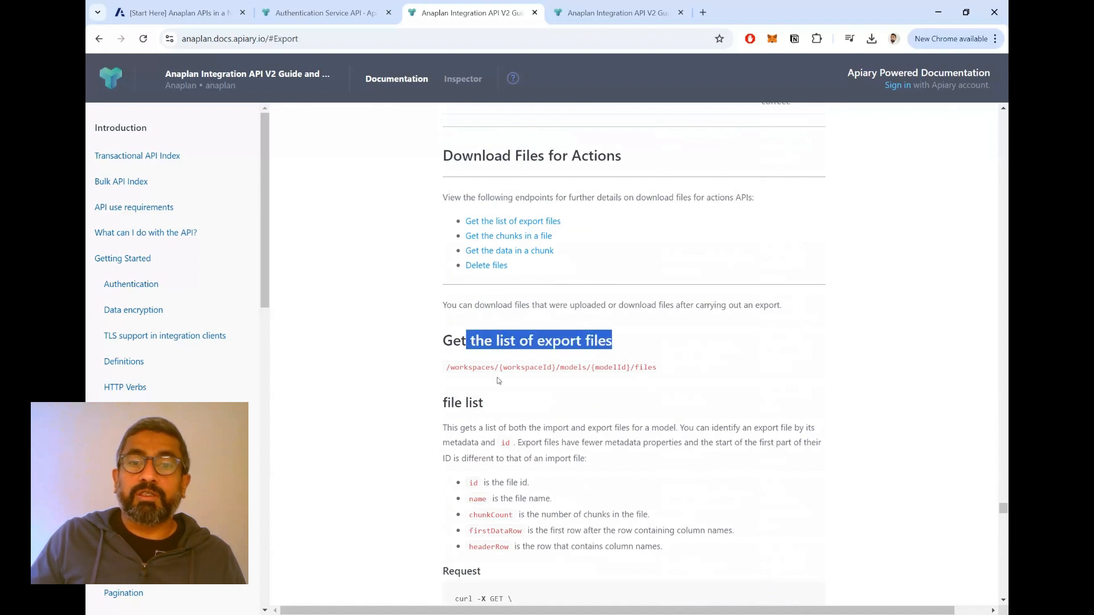
left_click_drag(461, 368, 668, 357)
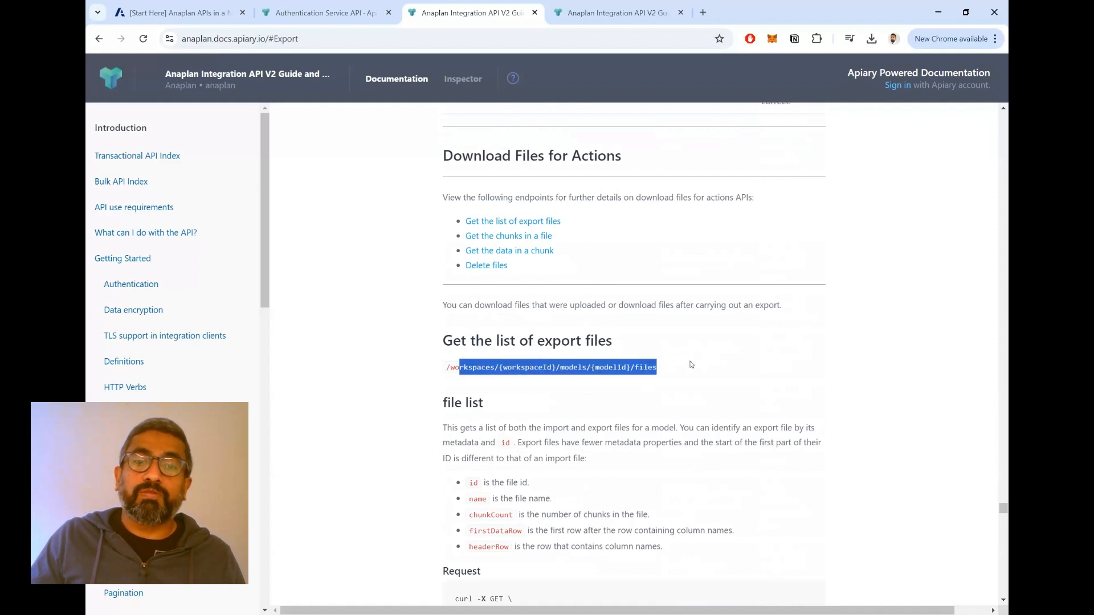
scroll(693, 365, "down", 2)
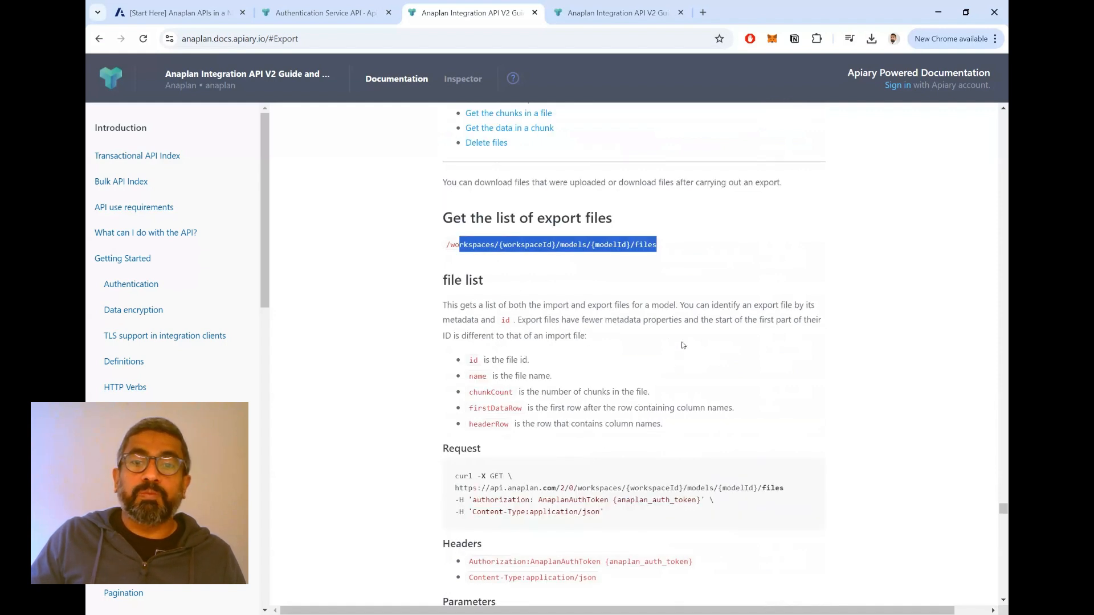
scroll(682, 338, "down", 4)
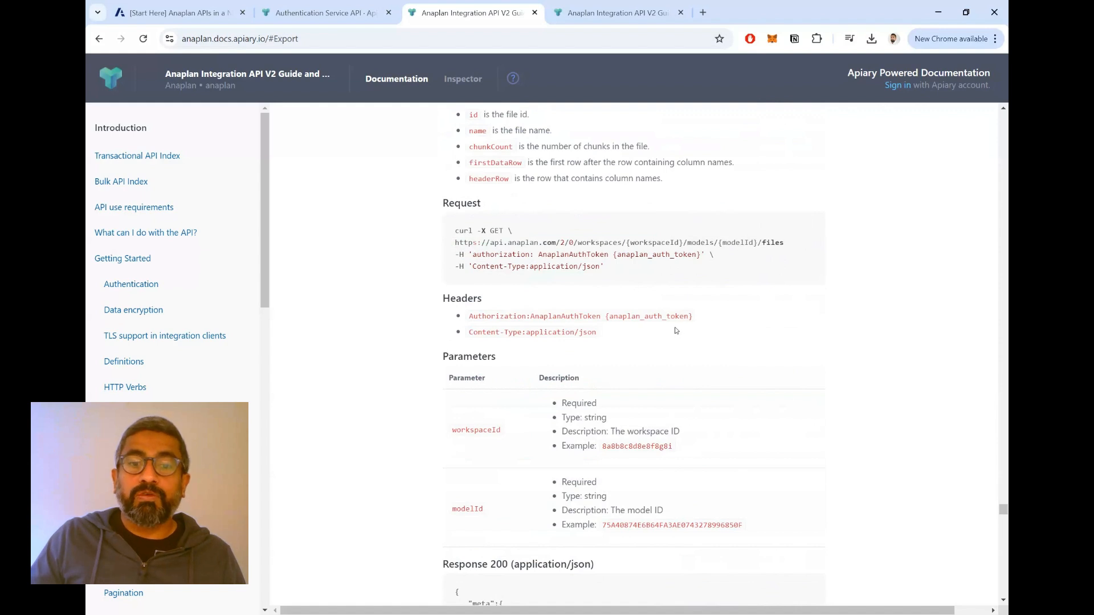
scroll(683, 331, "down", 2)
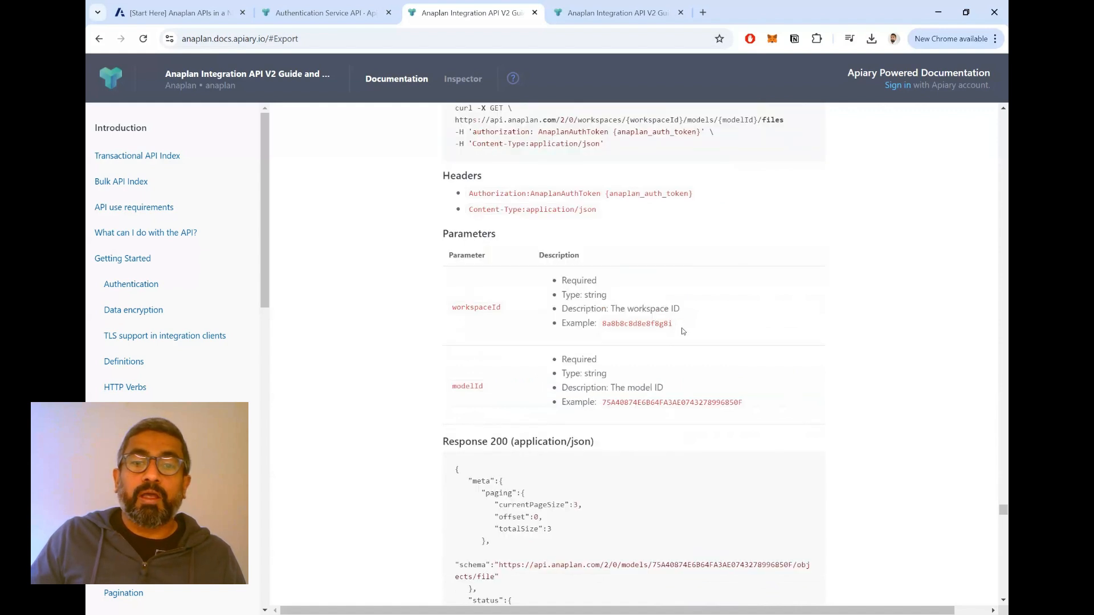
scroll(674, 324, "down", 12)
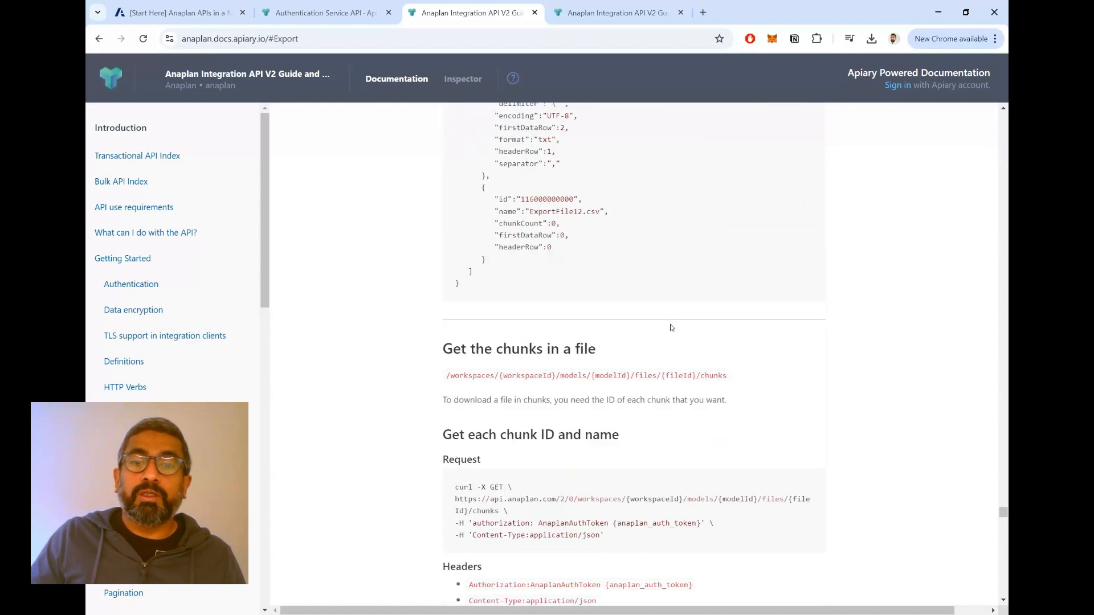
- Review the endpoints for getting the chunks in a file and getting the data in a chunk, including their paths and requests
scroll(672, 327, "down", 2)
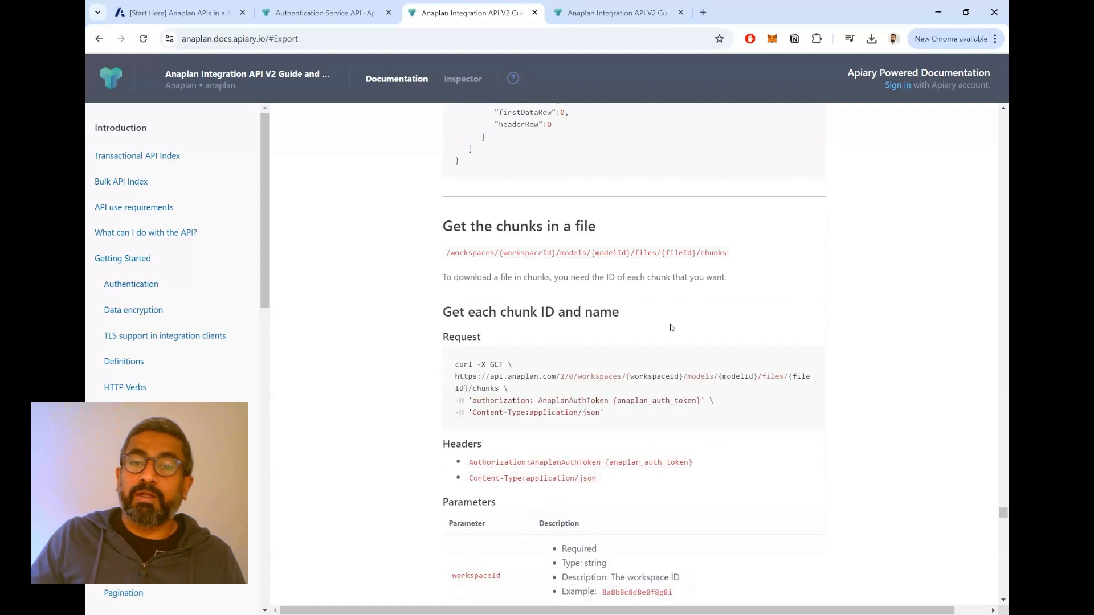
scroll(672, 328, "down", 4)
scroll(670, 330, "up", 4)
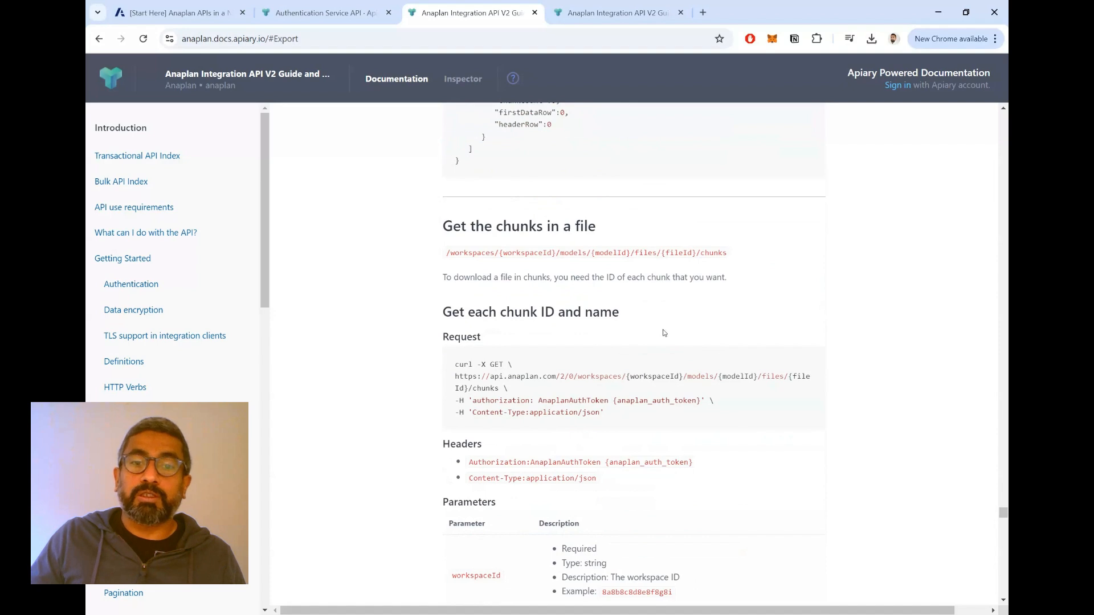
scroll(664, 331, "down", 8)
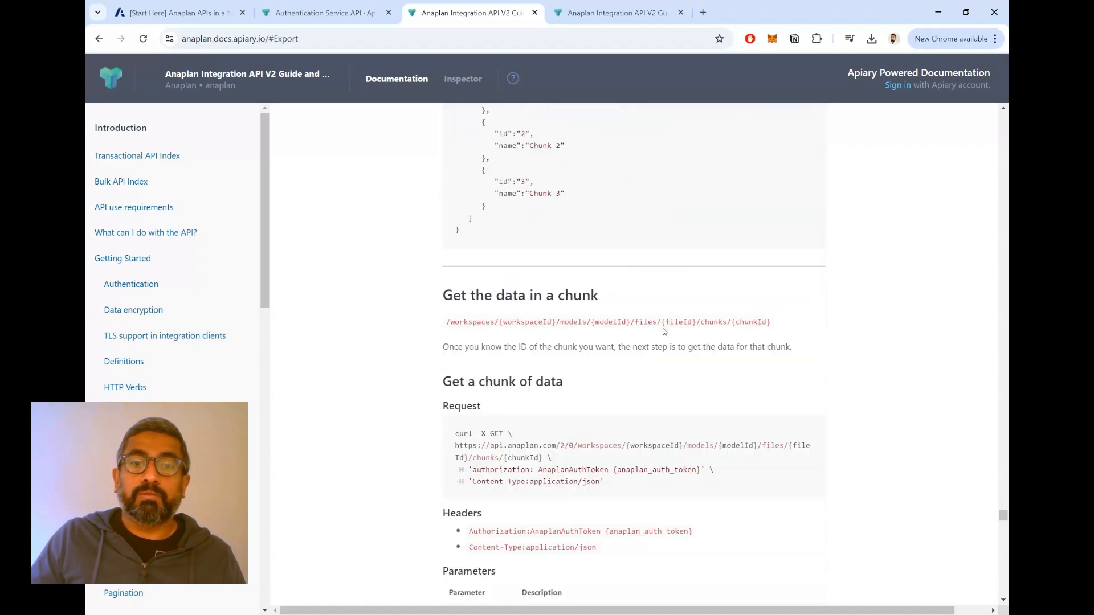
scroll(663, 332, "down", 4)
scroll(665, 334, "up", 2)
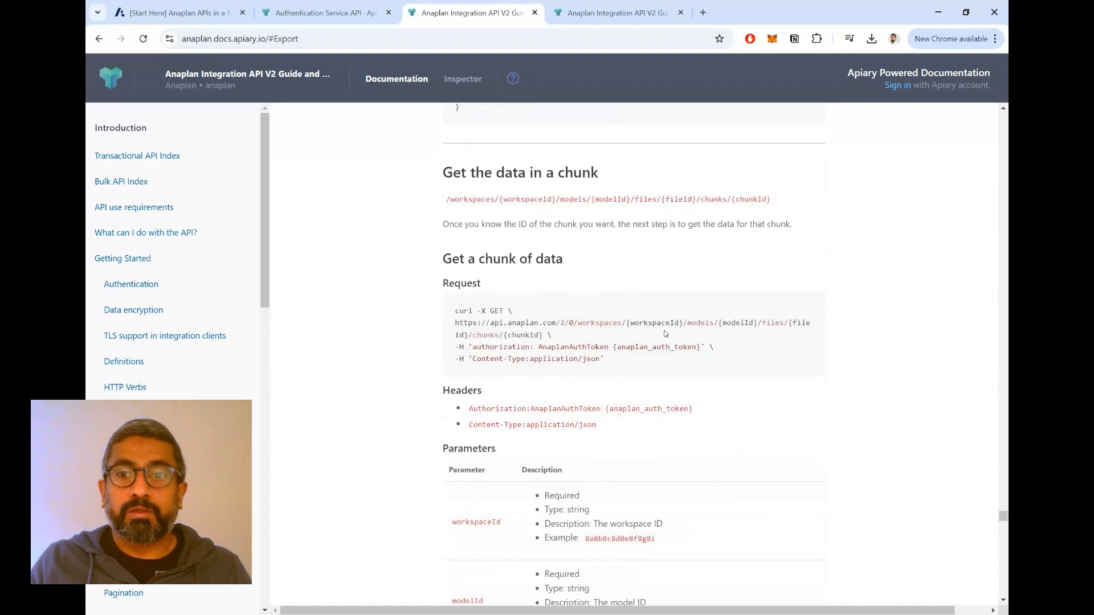
scroll(665, 334, "up", 2)
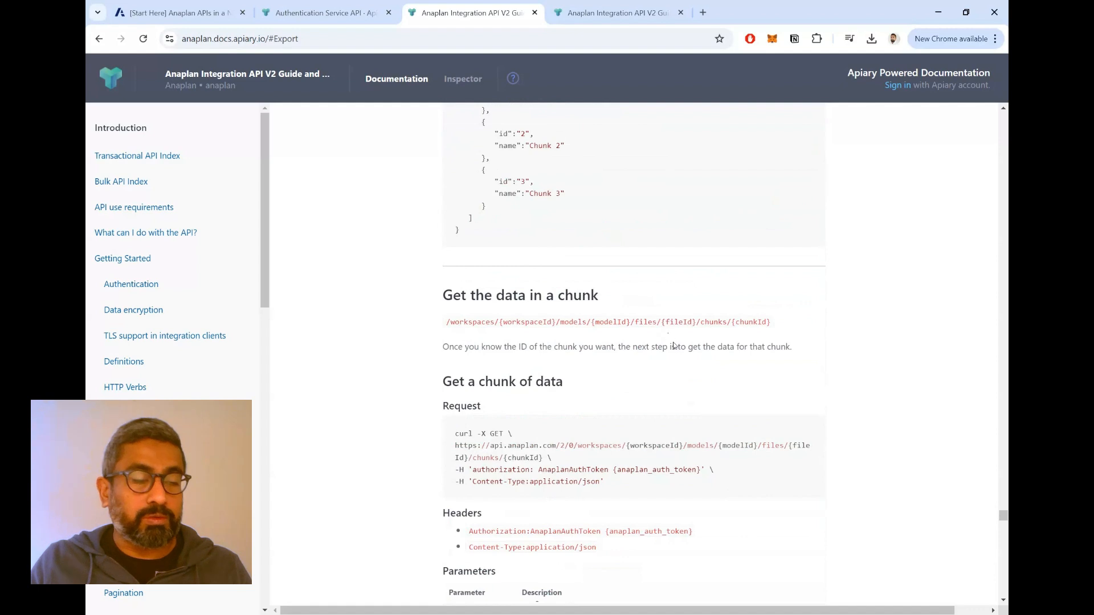
- Leave the API documentation, switch to Postman and open the Anaplan Tutorial environment to review its username and password variables
left_click(994, 12)
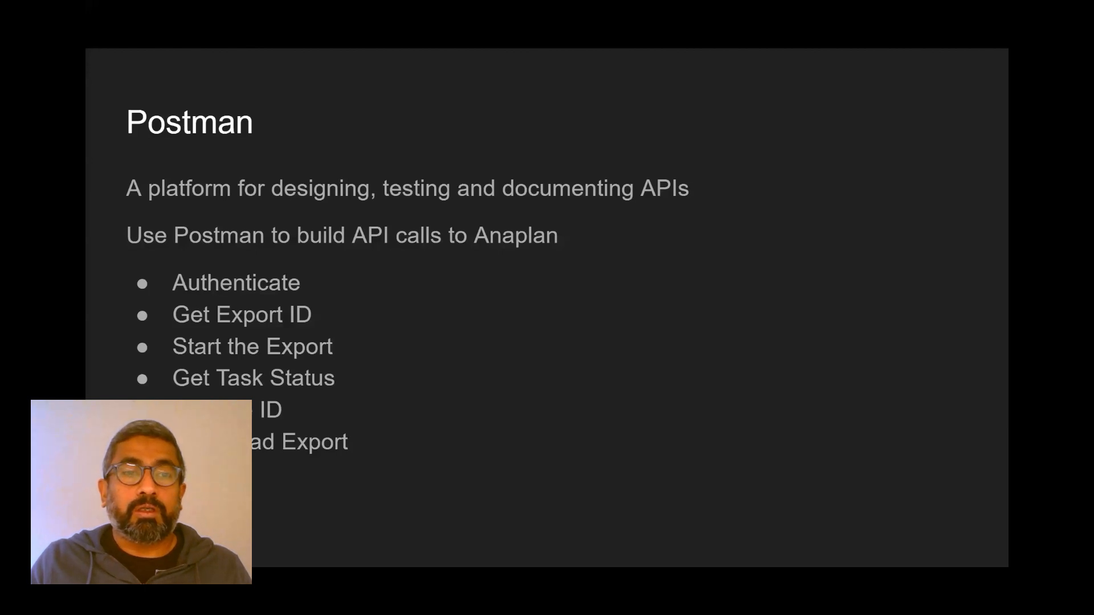
key("alt+Tab")
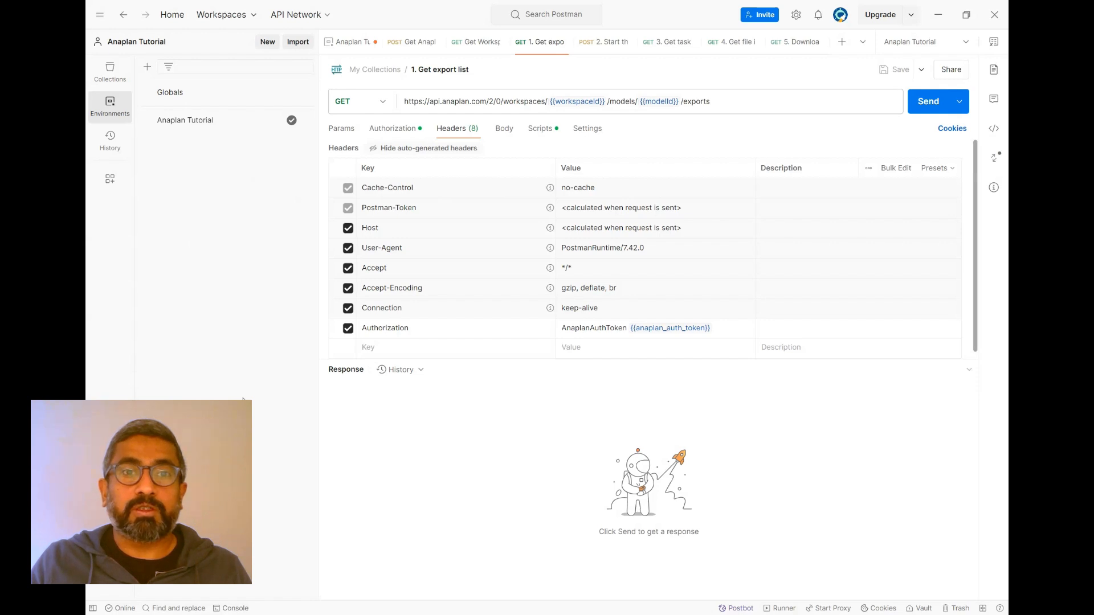
left_click(349, 48)
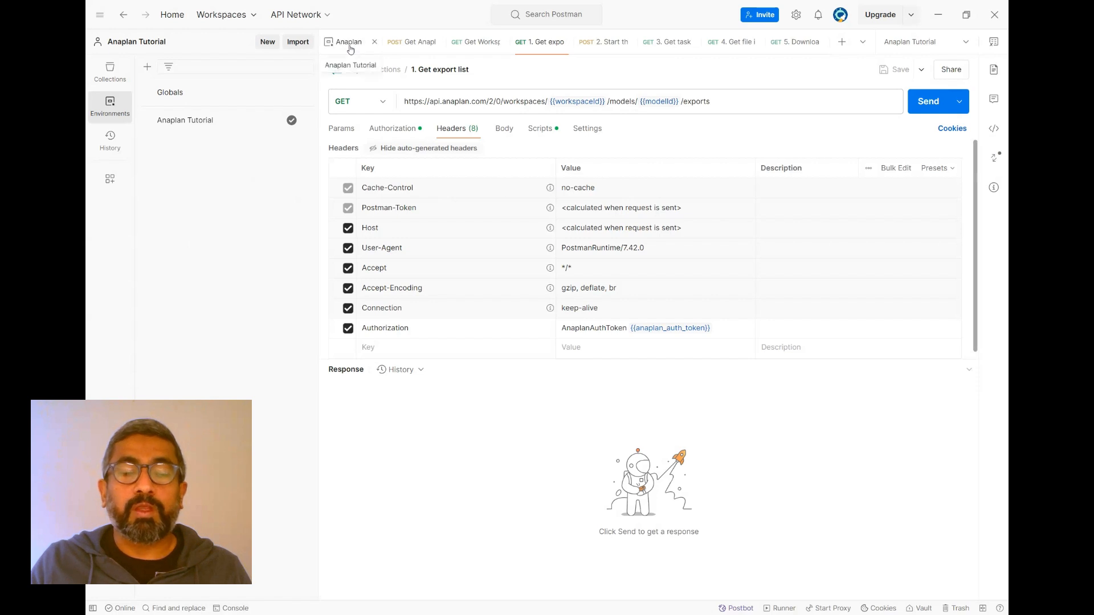
left_click(350, 49)
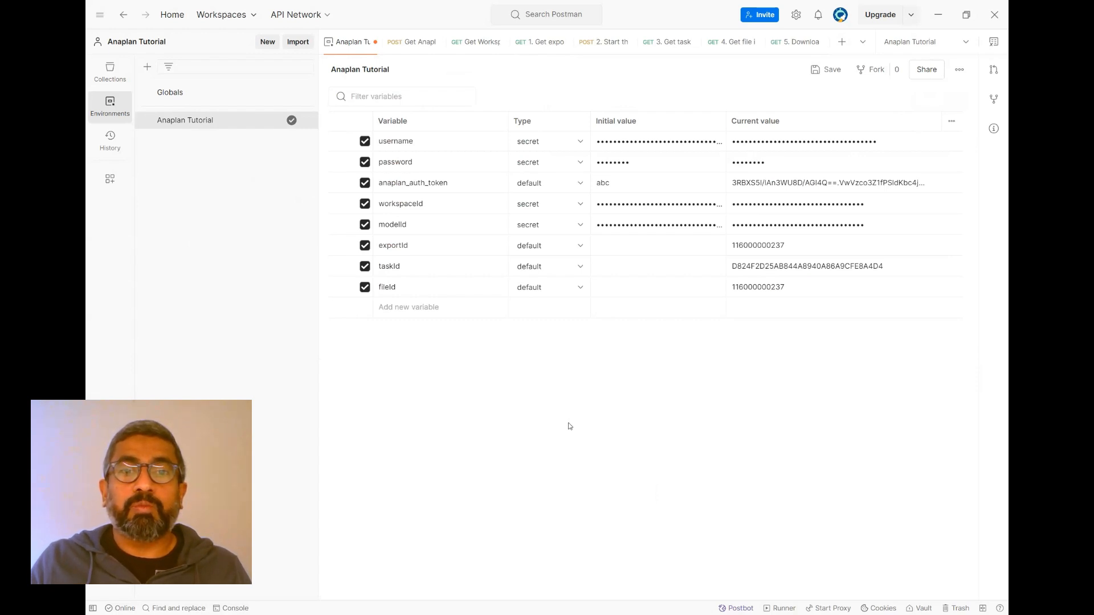
left_click(440, 140)
left_click(443, 157)
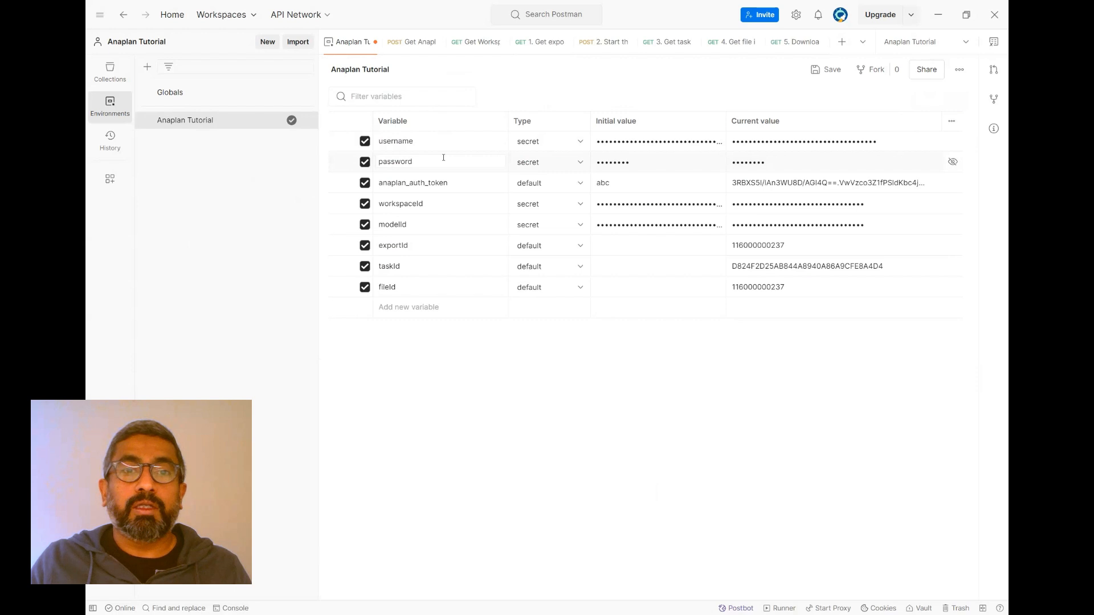
- Review the workspaceId, modelId and anaplan_auth_token variables in the Anaplan Tutorial environment
left_click(442, 201)
left_click(441, 221)
left_click(458, 186)
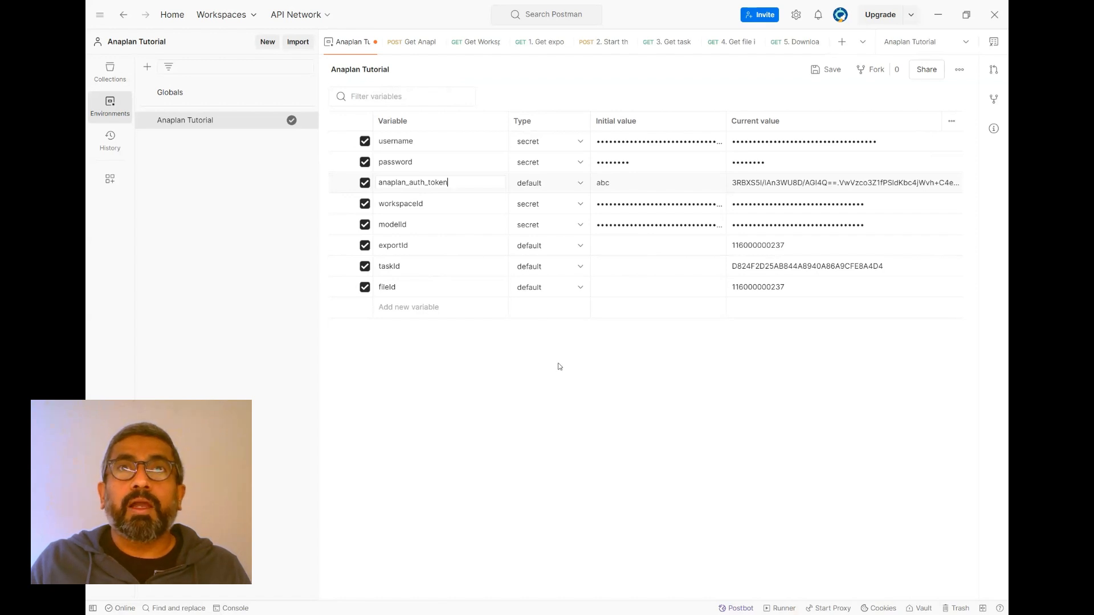
left_click(454, 168)
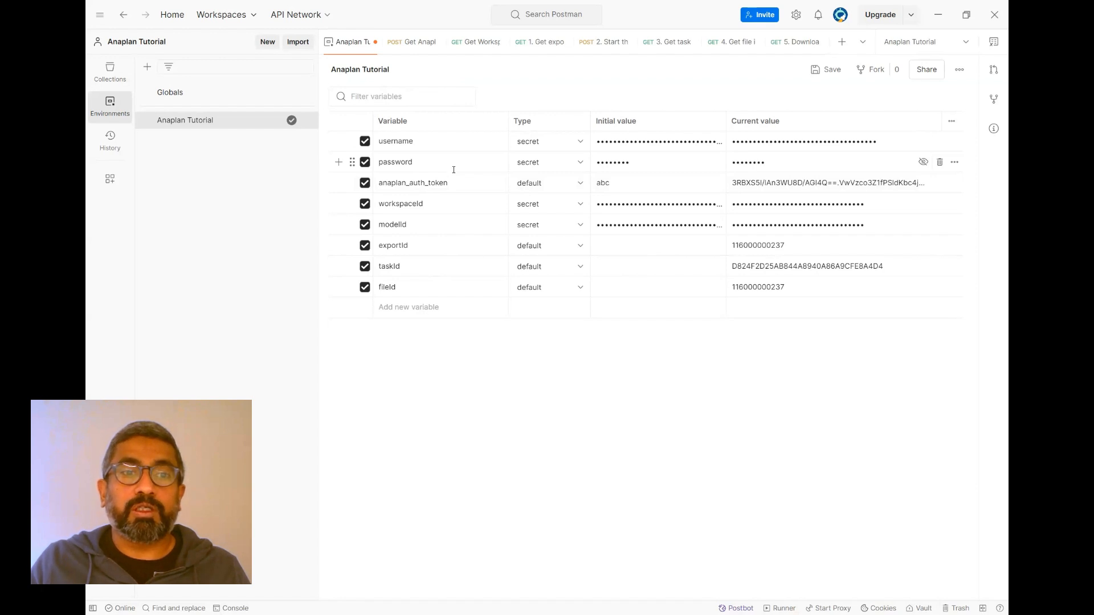
- Switch to the browser's Authentication Service API documentation and review the /token/authenticate endpoint and its username-and-password request URL
key("alt+Tab")
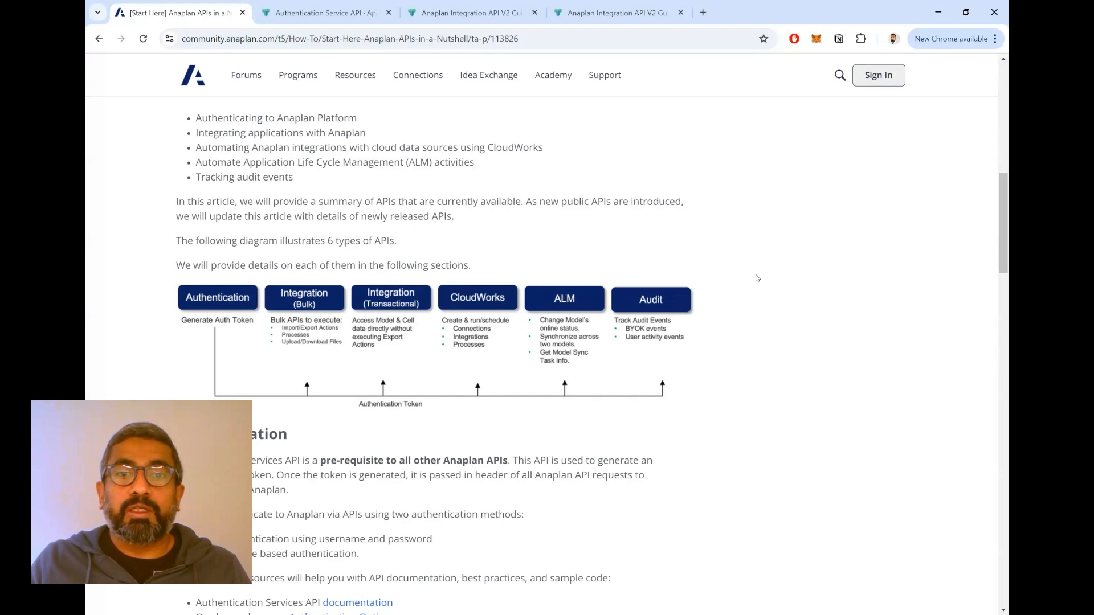
left_click(325, 13)
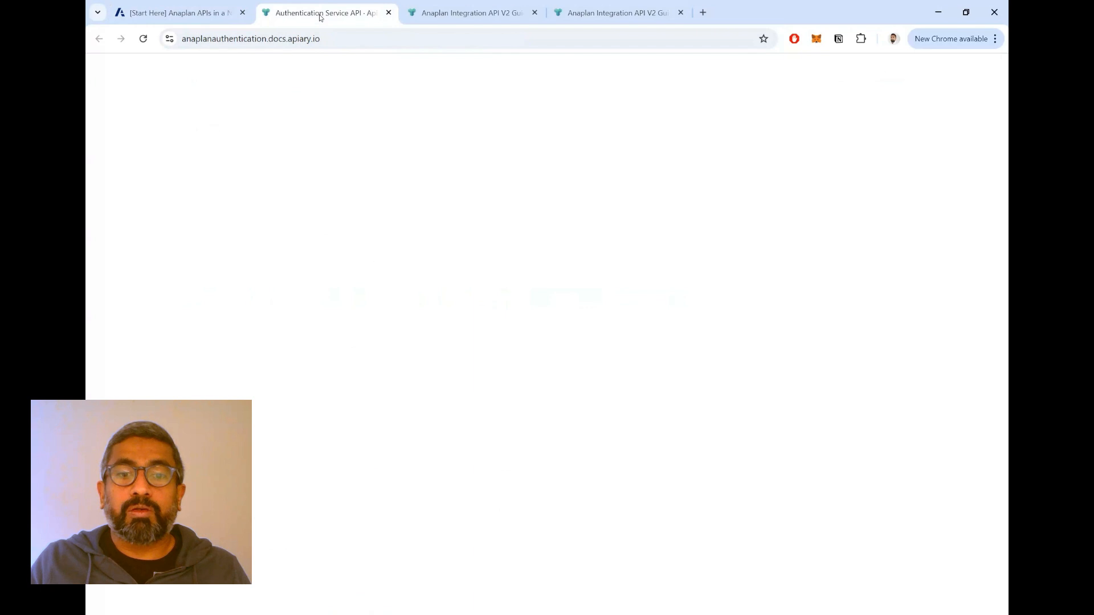
scroll(626, 308, "up", 9)
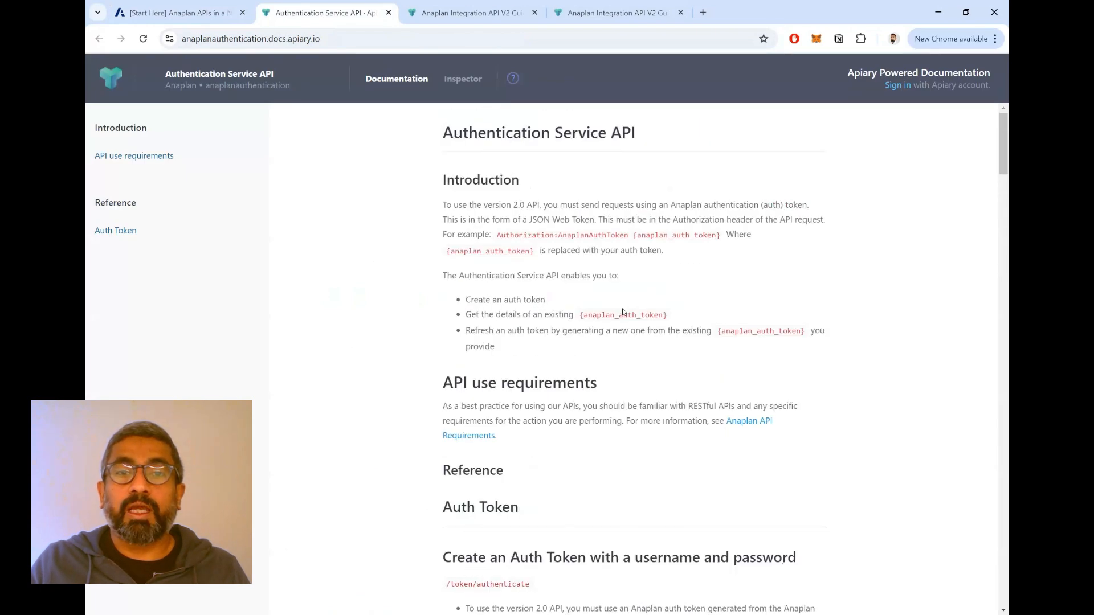
scroll(623, 313, "down", 7)
left_click_drag(546, 223, 451, 225)
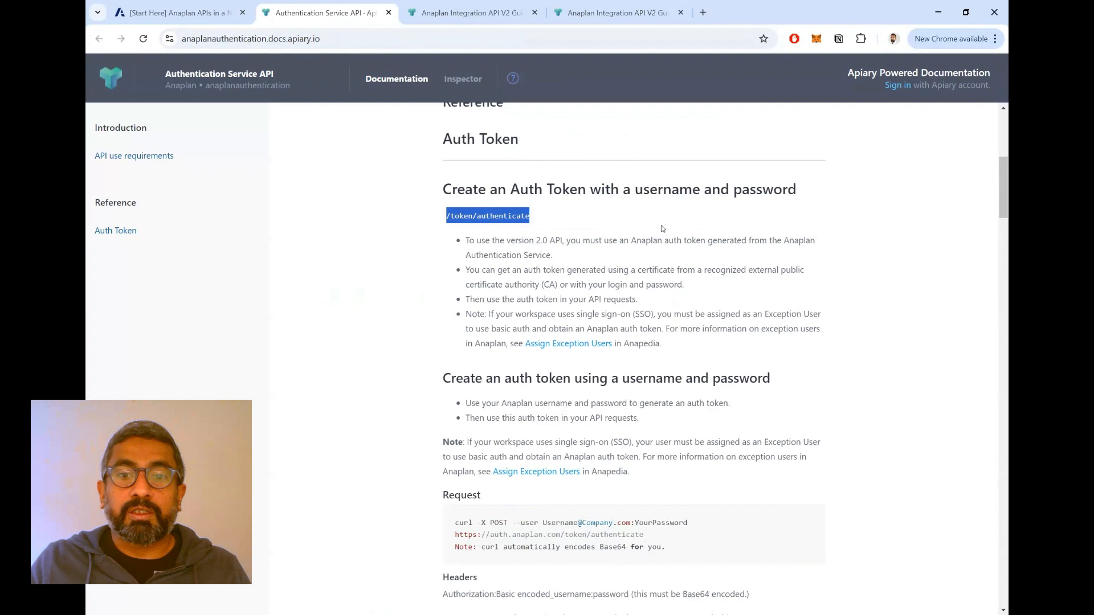
scroll(662, 227, "down", 4)
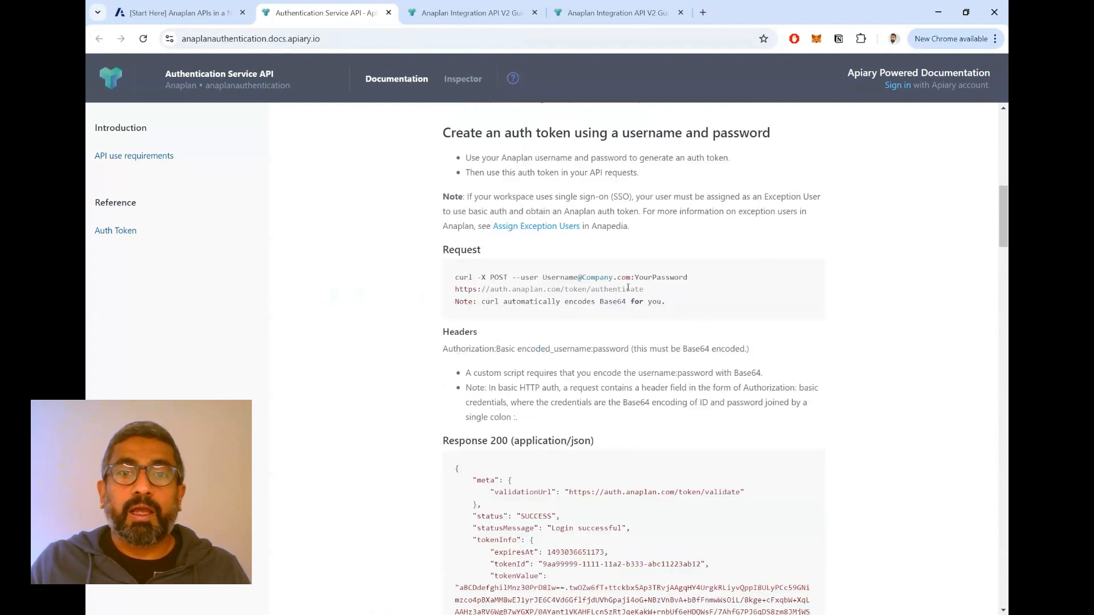
left_click_drag(655, 293, 455, 302)
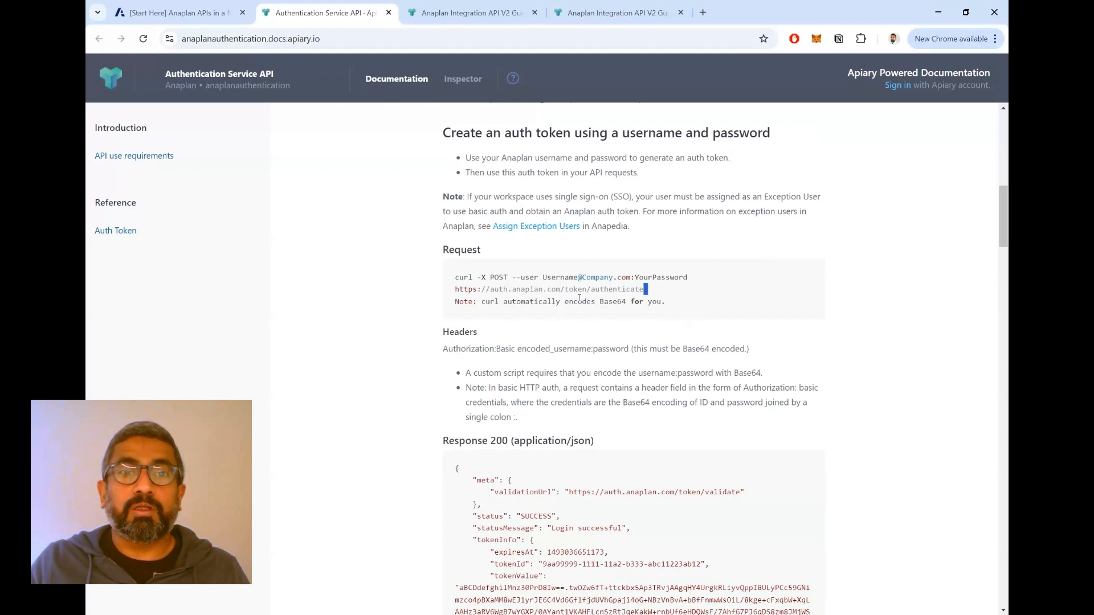
- Return to Postman and inspect the Get Anaplan Auth Token request's Basic Auth variables, authenticate URL and available HTTP methods
key("alt+Tab")
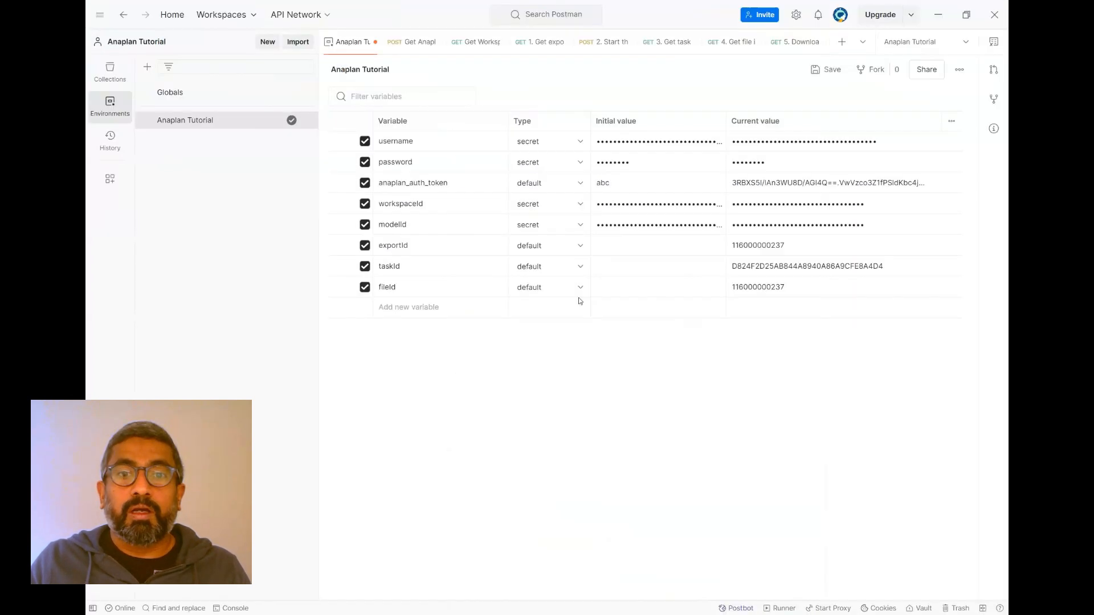
left_click(428, 41)
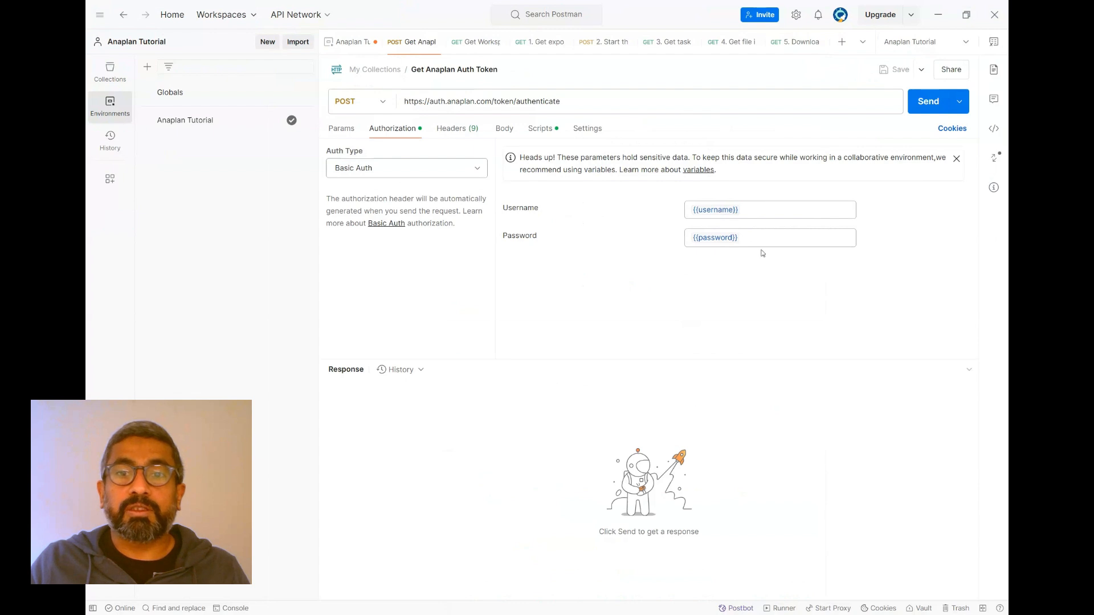
double_click(739, 210)
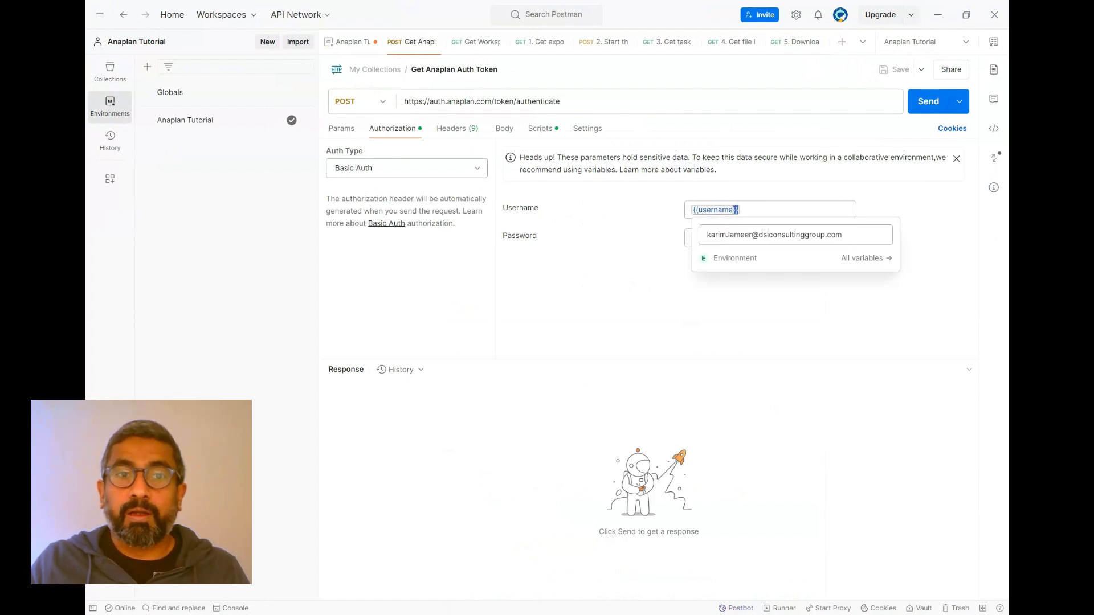
key("Tab")
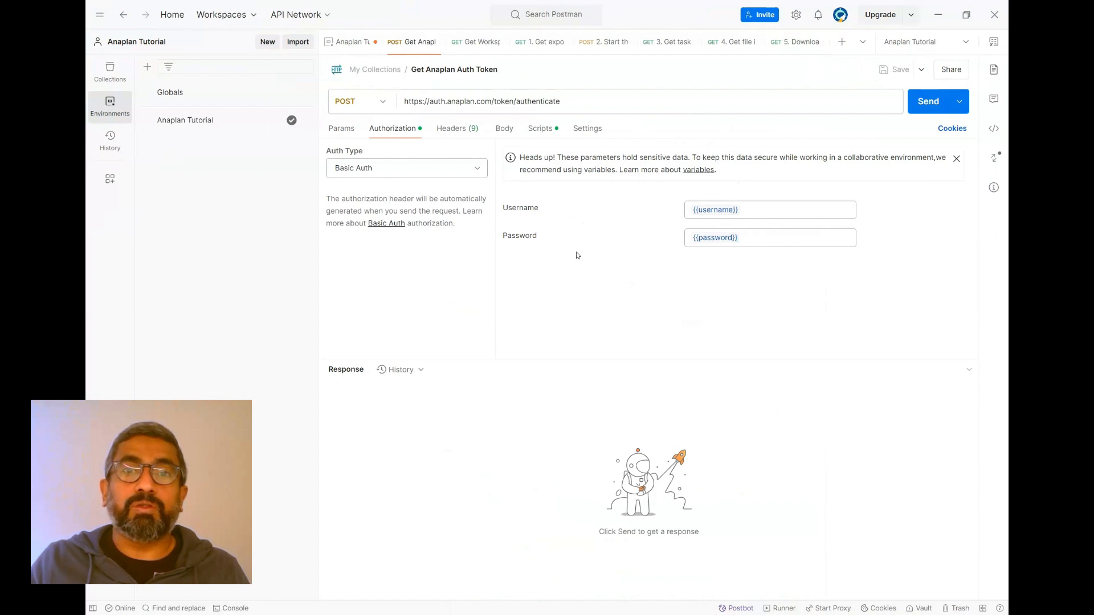
left_click(540, 102)
left_click_drag(561, 101, 402, 101)
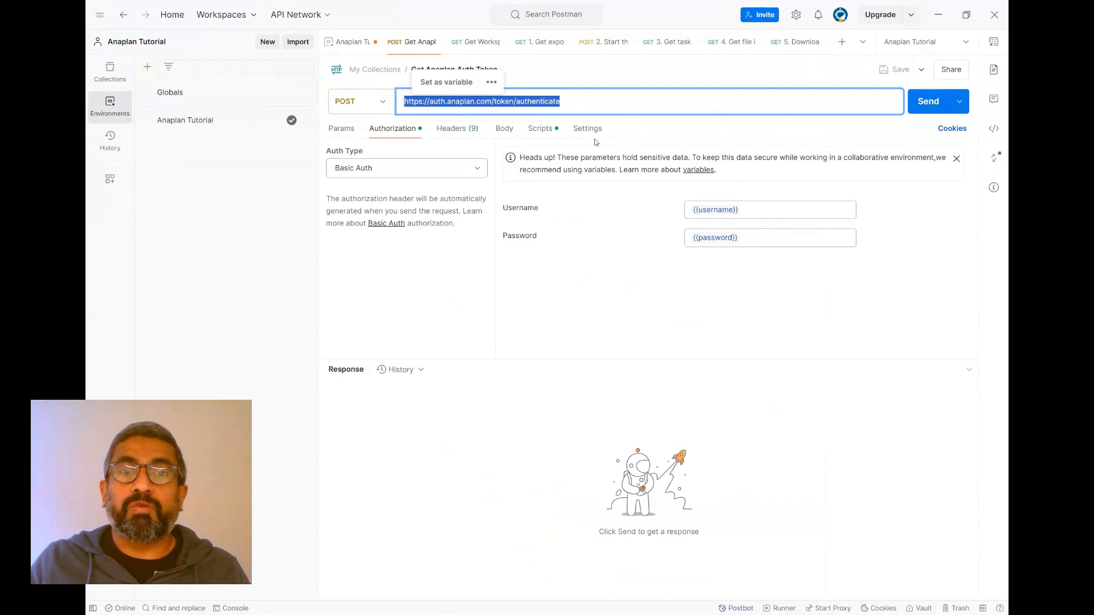
left_click(697, 133)
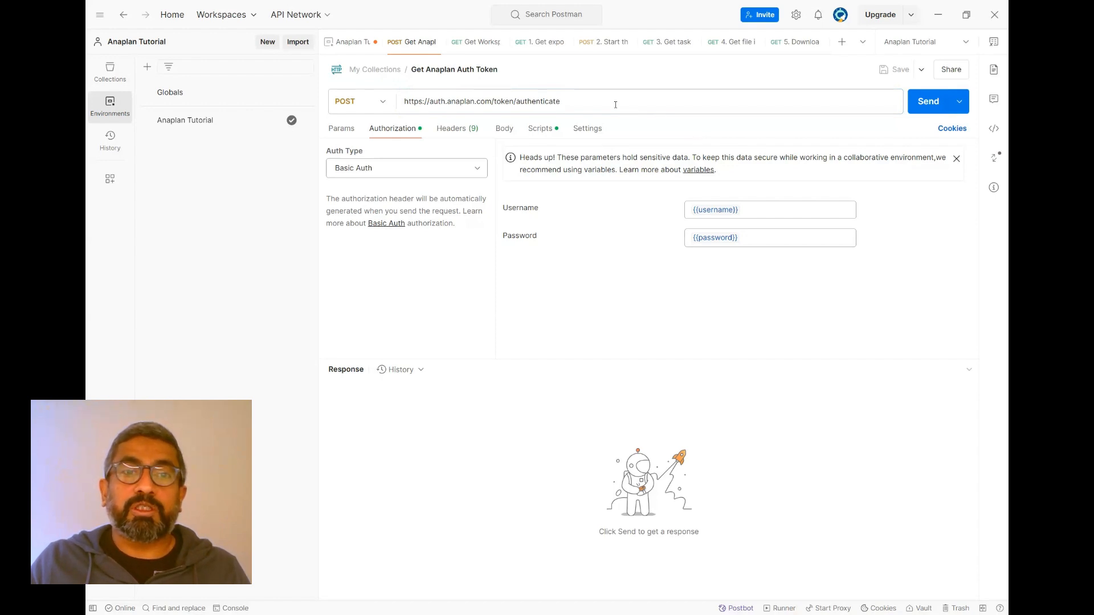
left_click(383, 109)
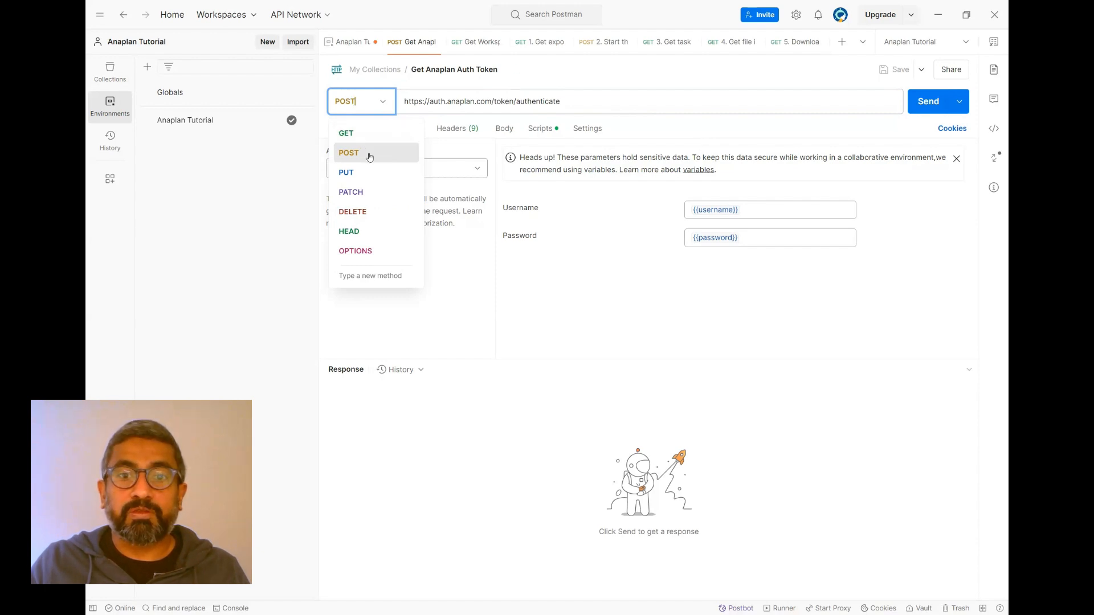
left_click(694, 128)
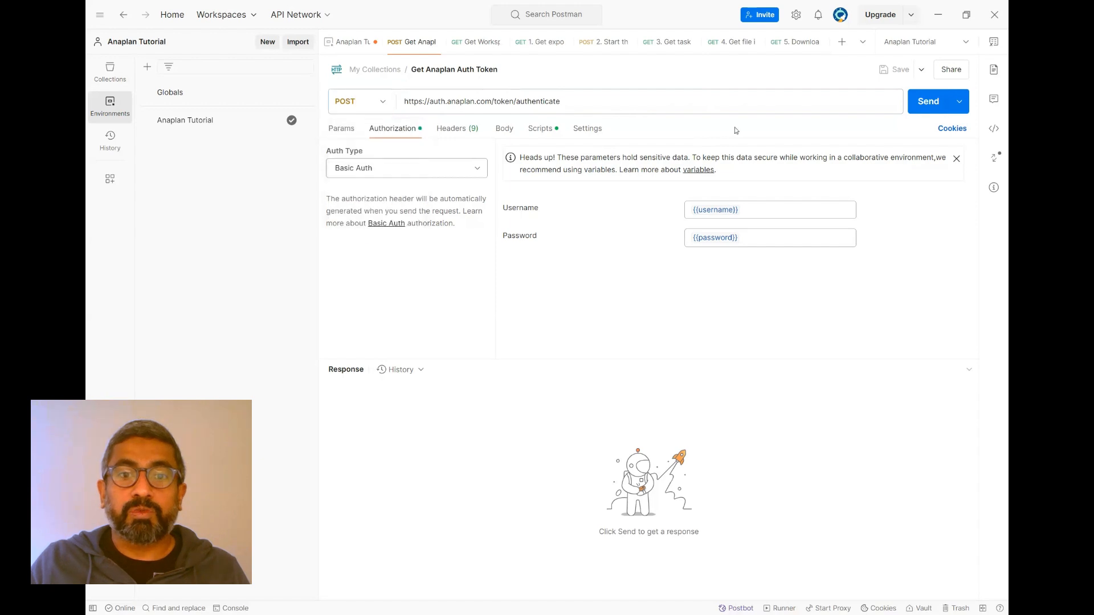
- Switch back to the Authentication Service API documentation and check which HTTP method the auth token request uses
key("alt+Tab")
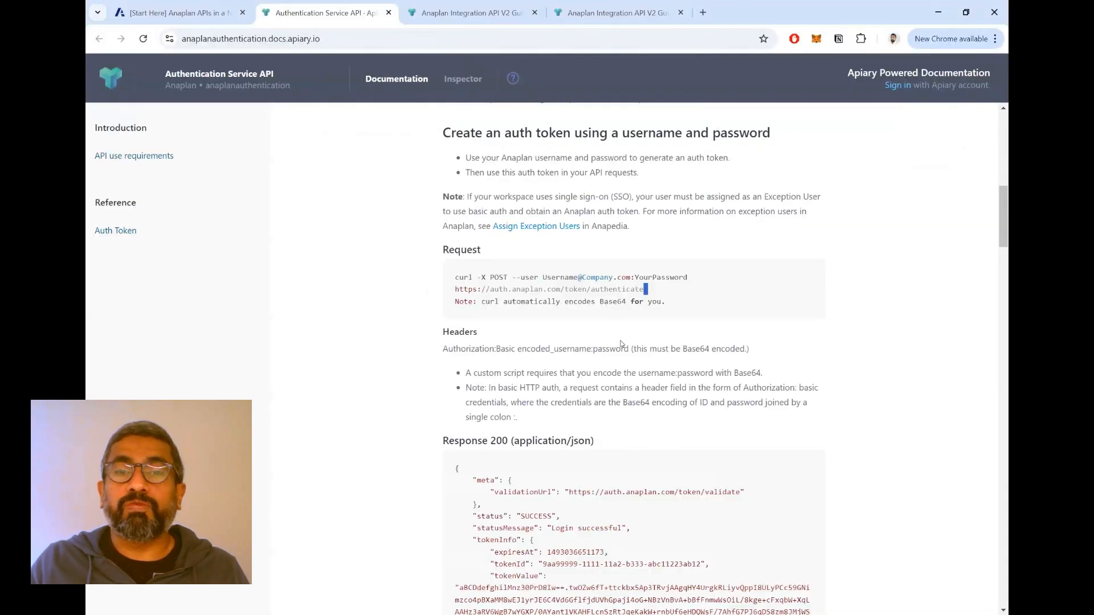
left_click_drag(483, 277, 516, 277)
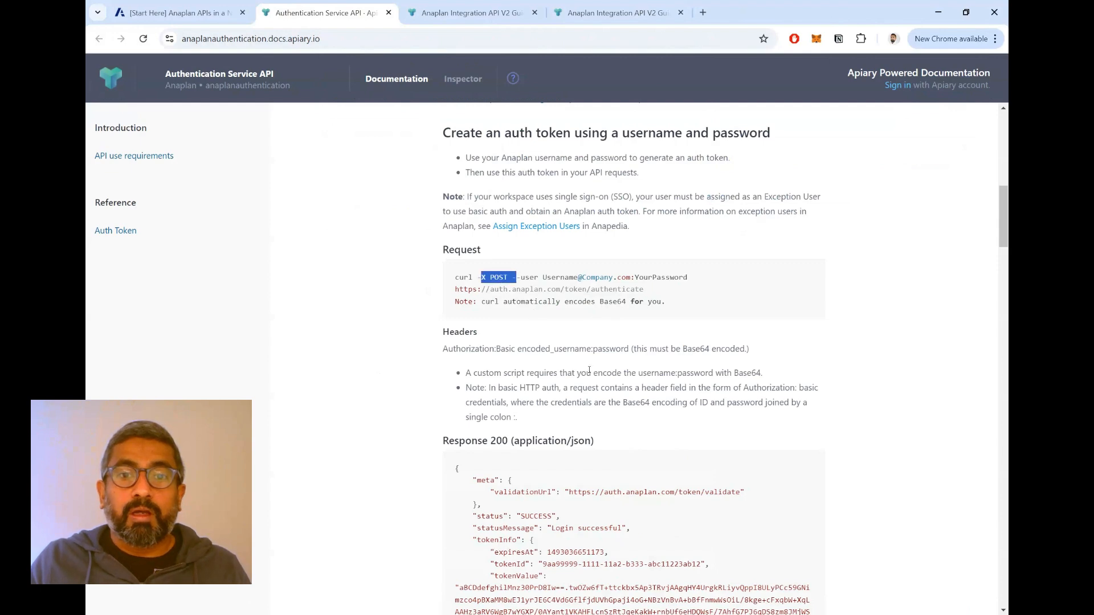
scroll(610, 370, "up", 10)
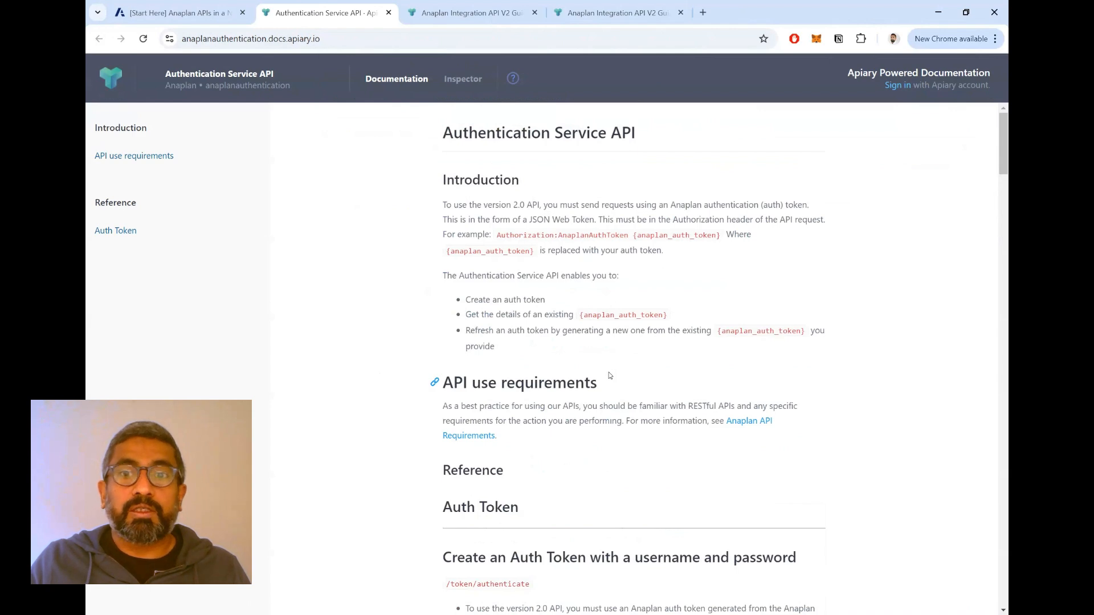
scroll(609, 376, "down", 8)
scroll(603, 370, "down", 3)
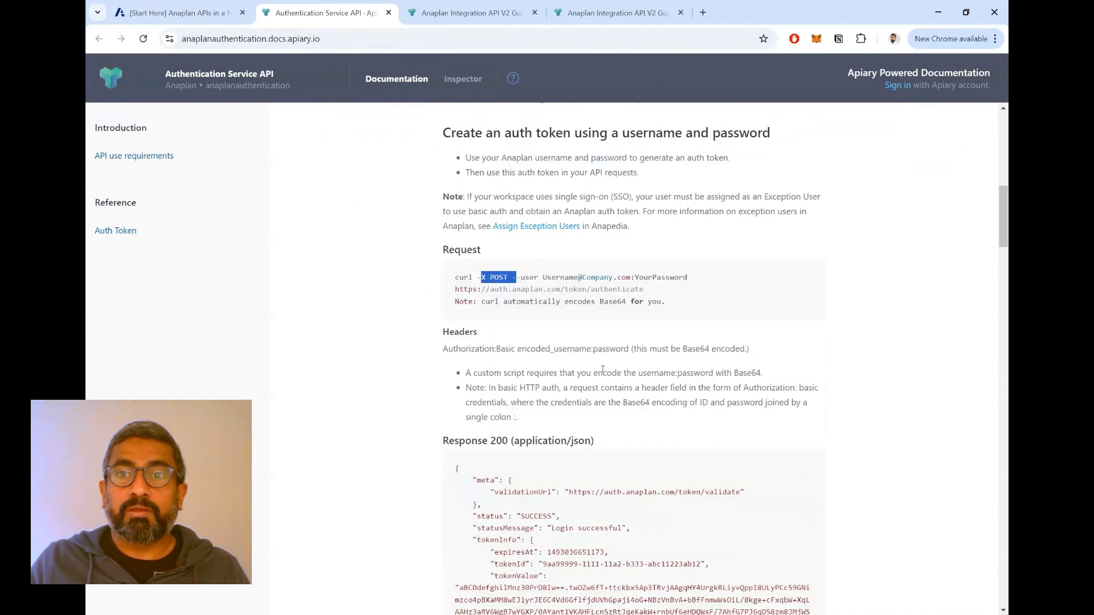
scroll(603, 370, "up", 2)
- Switch to Postman, send the Get Anaplan Auth Token request and check the status message in its response
key("alt+Tab")
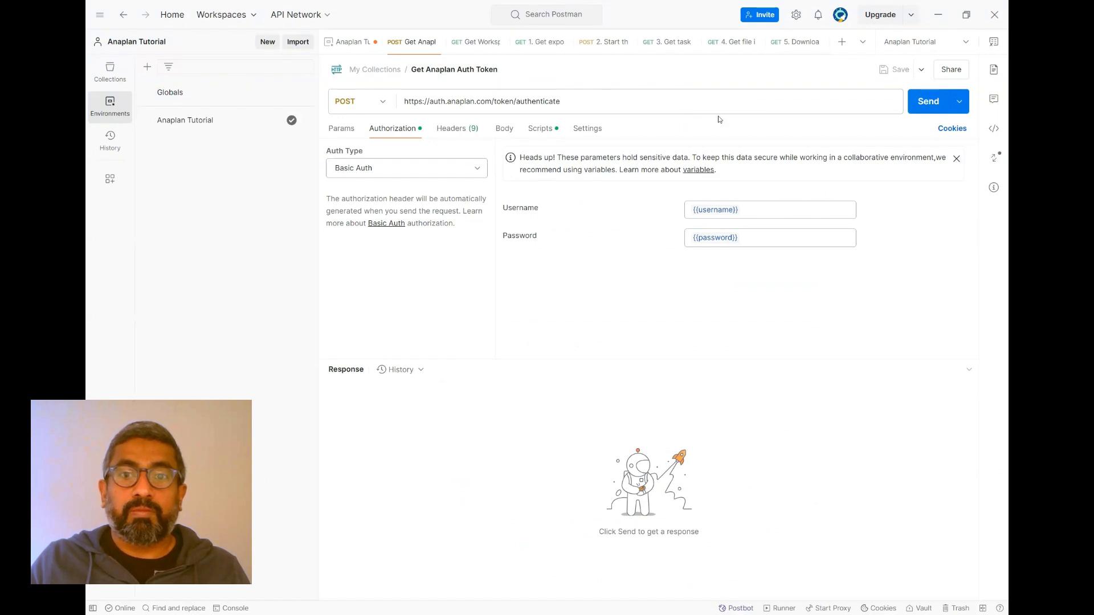
left_click(930, 106)
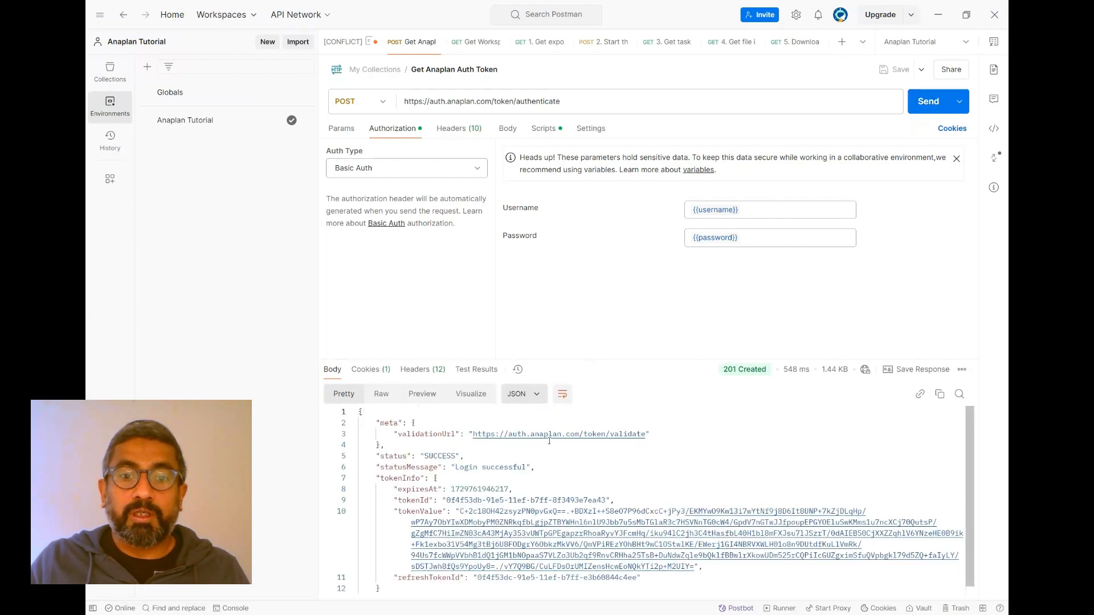
scroll(549, 439, "down", 1)
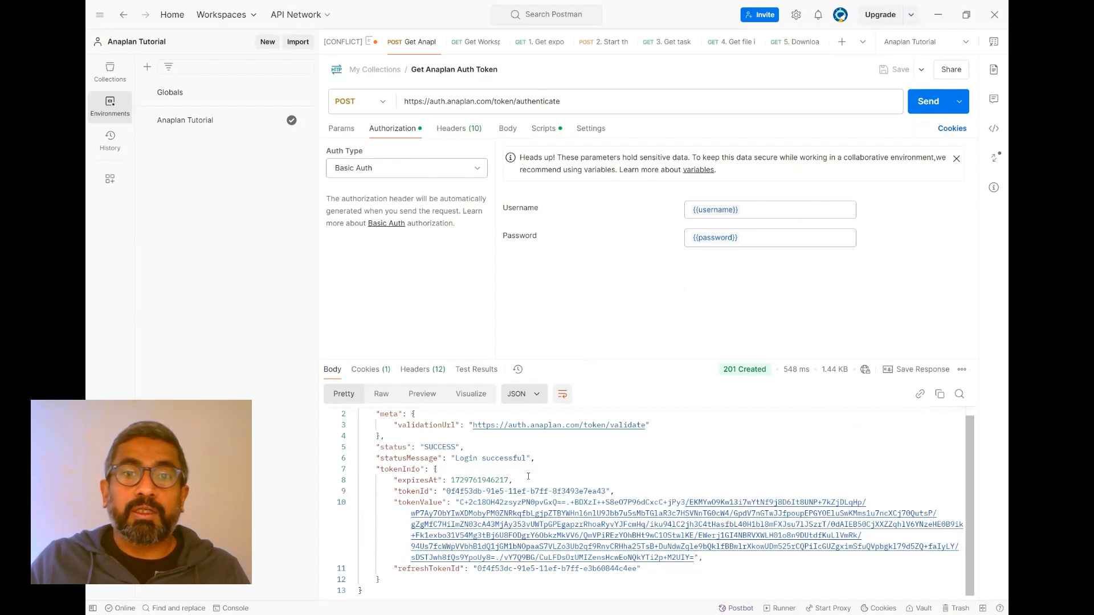
left_click_drag(450, 459, 527, 461)
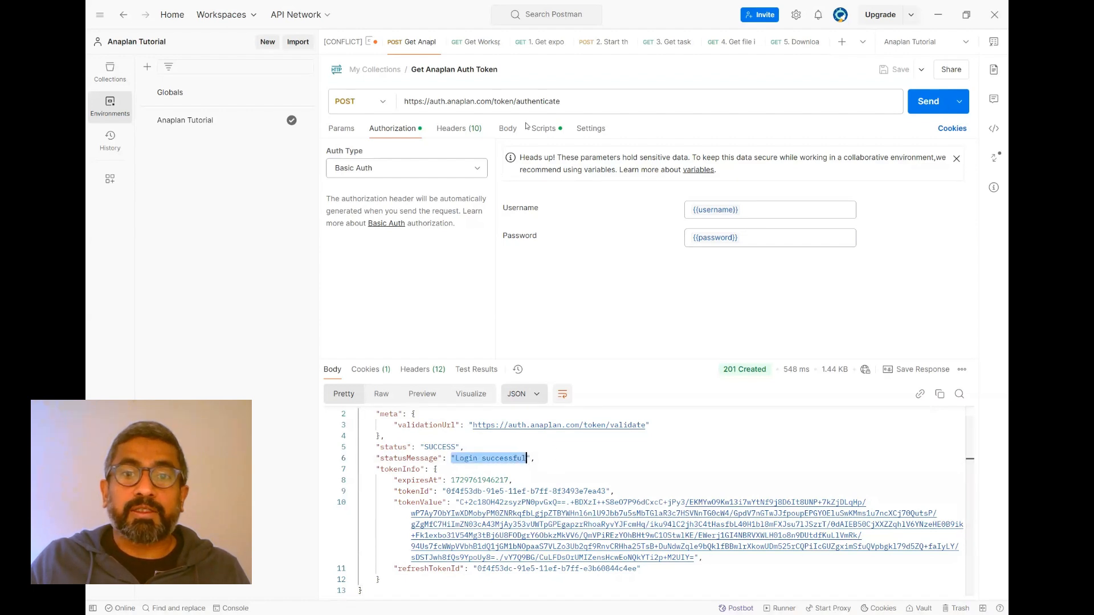
- Review the post-response script that stores tokenValue in anaplan_auth_token, comparing it with tokenInfo and tokenValue in the response
left_click(548, 132)
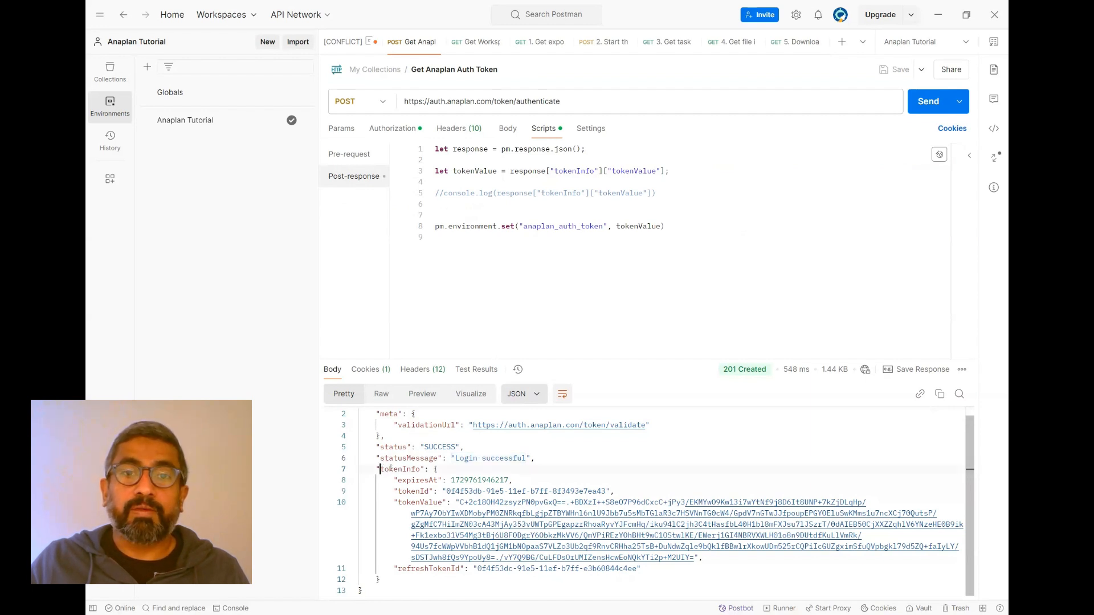
left_click_drag(381, 469, 438, 502)
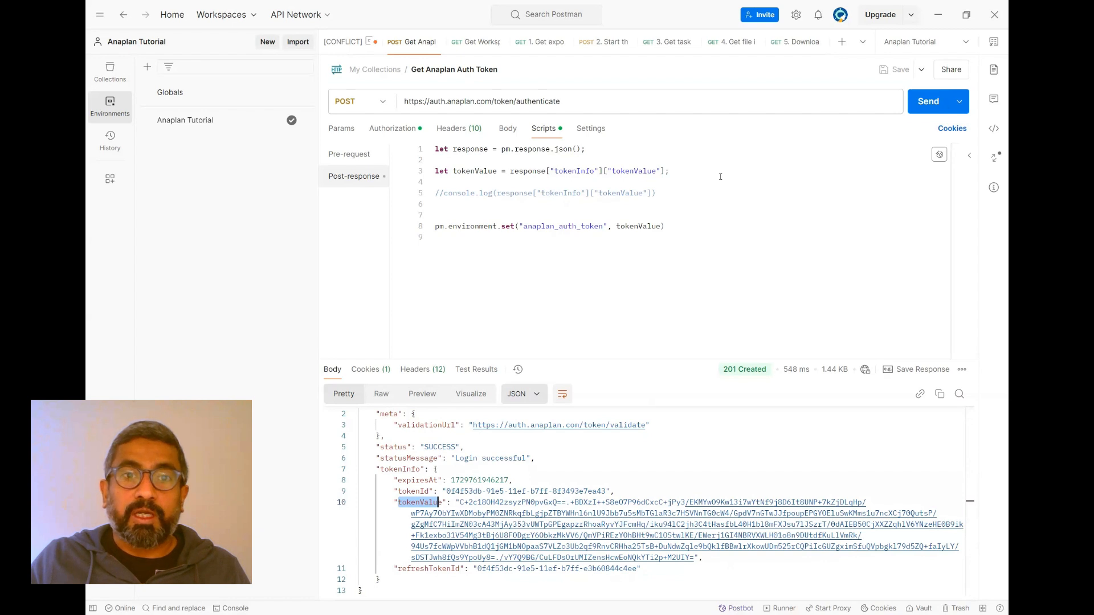
left_click(633, 195)
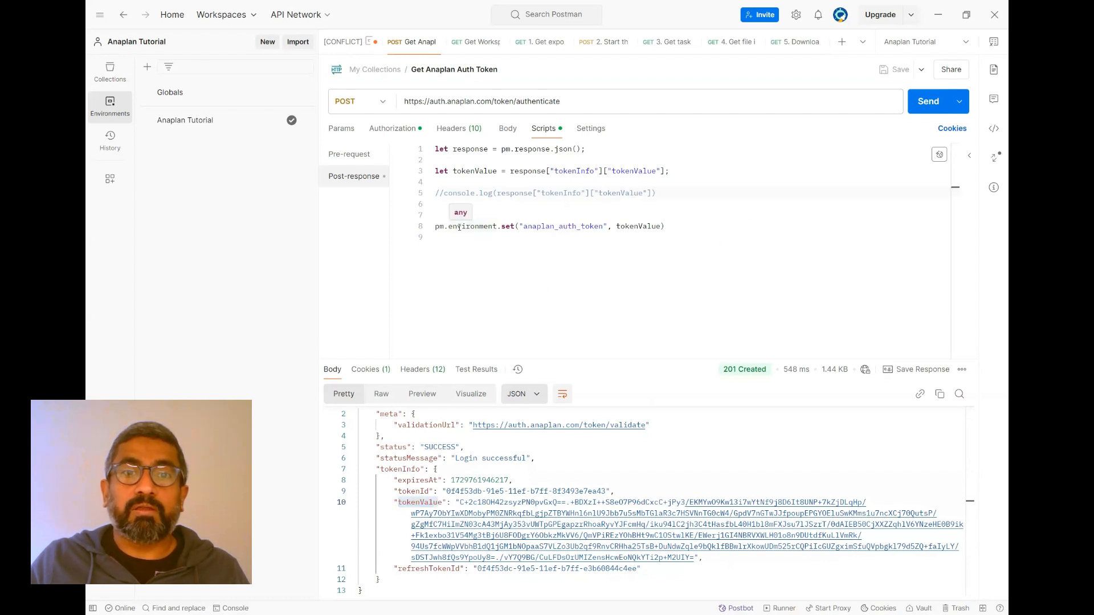
- Send the Get Workspace Details request and postpone the suggestion to pin the environment to the collection
left_click(478, 43)
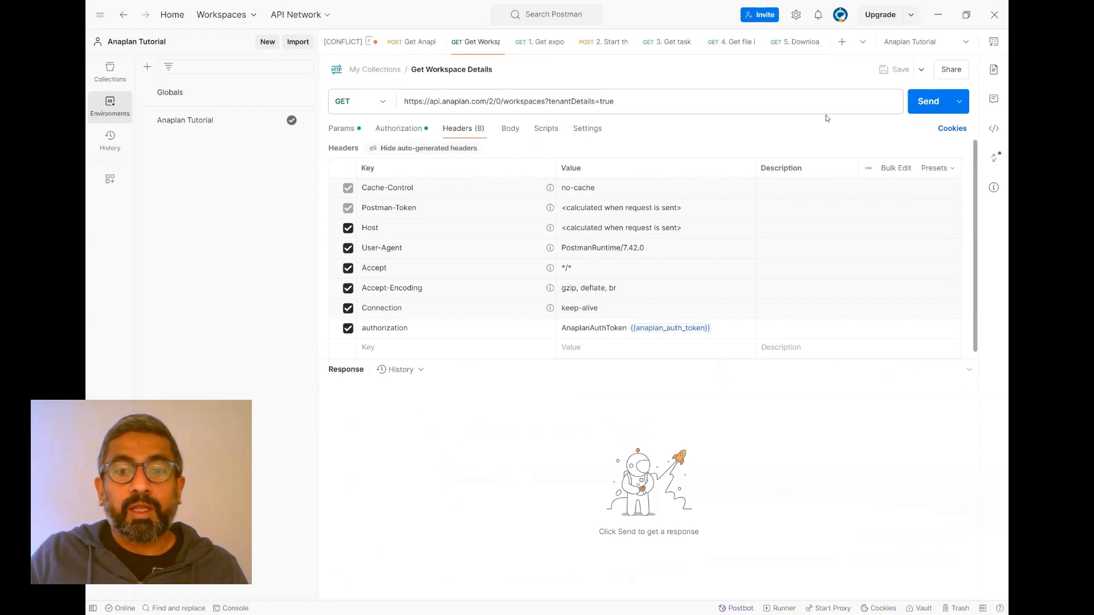
left_click(934, 102)
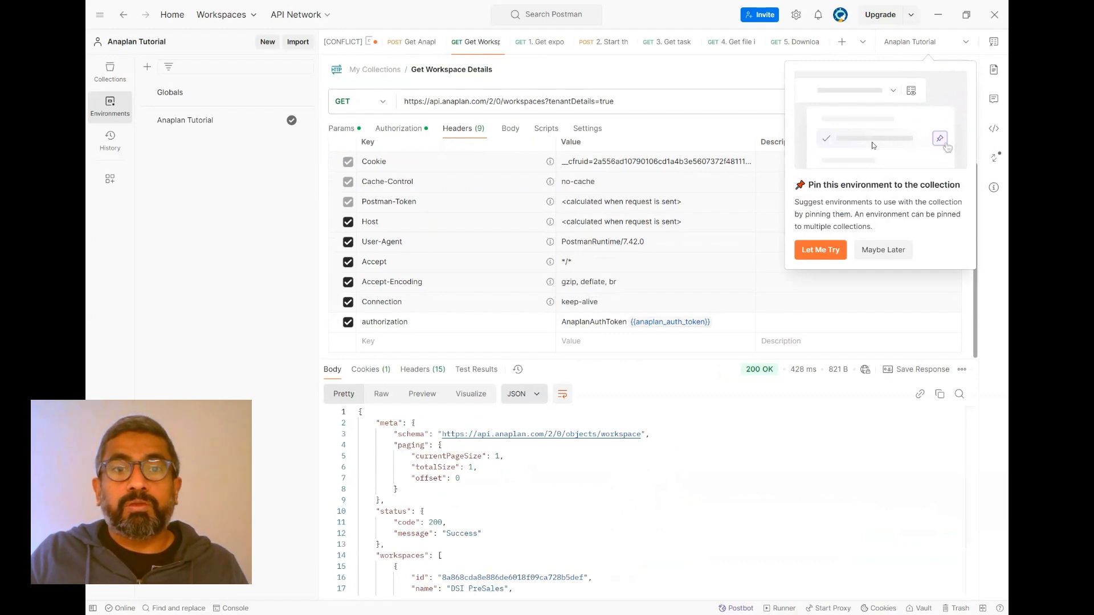
left_click(881, 250)
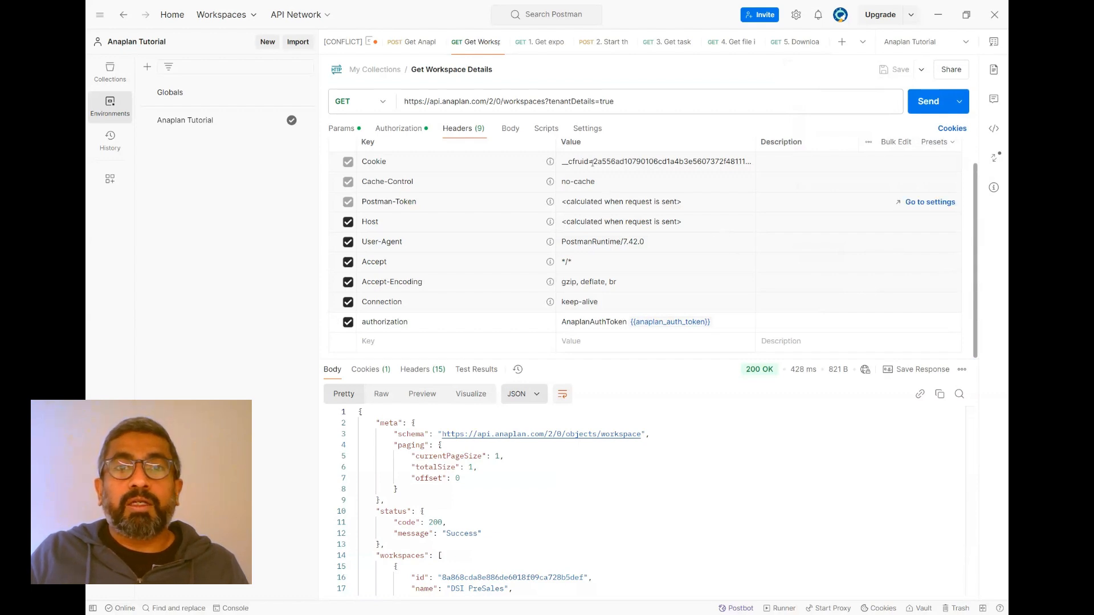
- Check the workspaceId, modelId and auth token variables in the 1. Get export list request, send it and examine the returned exports
left_click(536, 50)
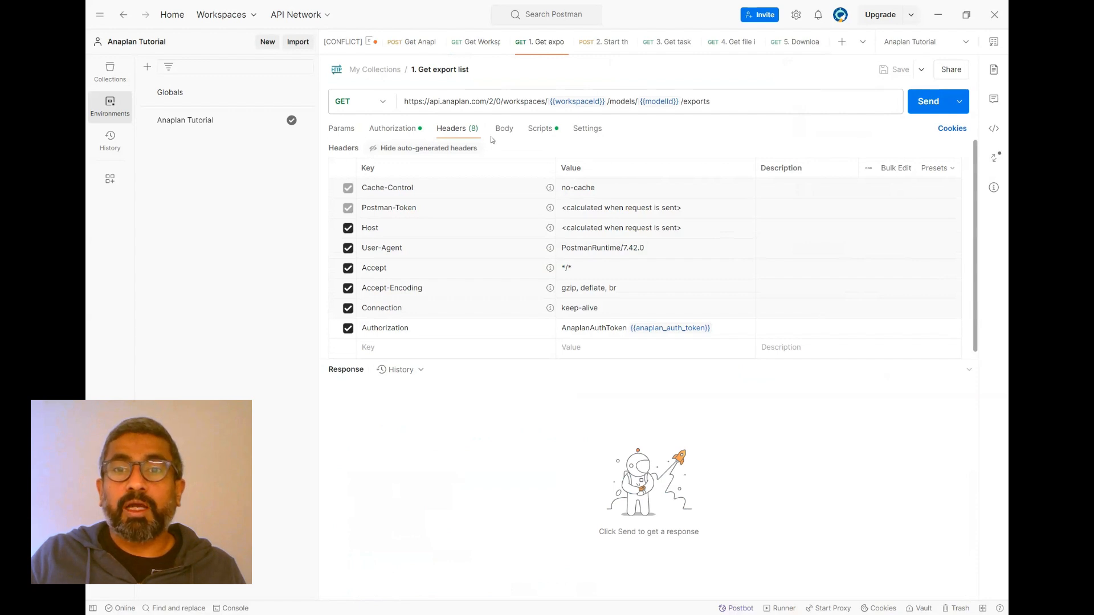
mouse_move(574, 105)
mouse_move(664, 100)
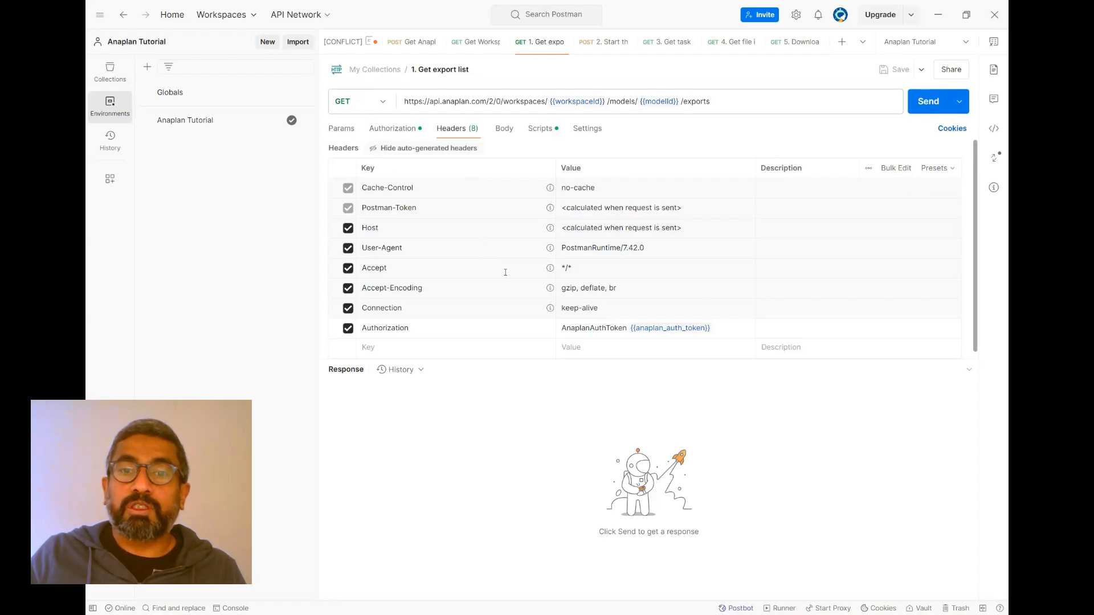
mouse_move(671, 328)
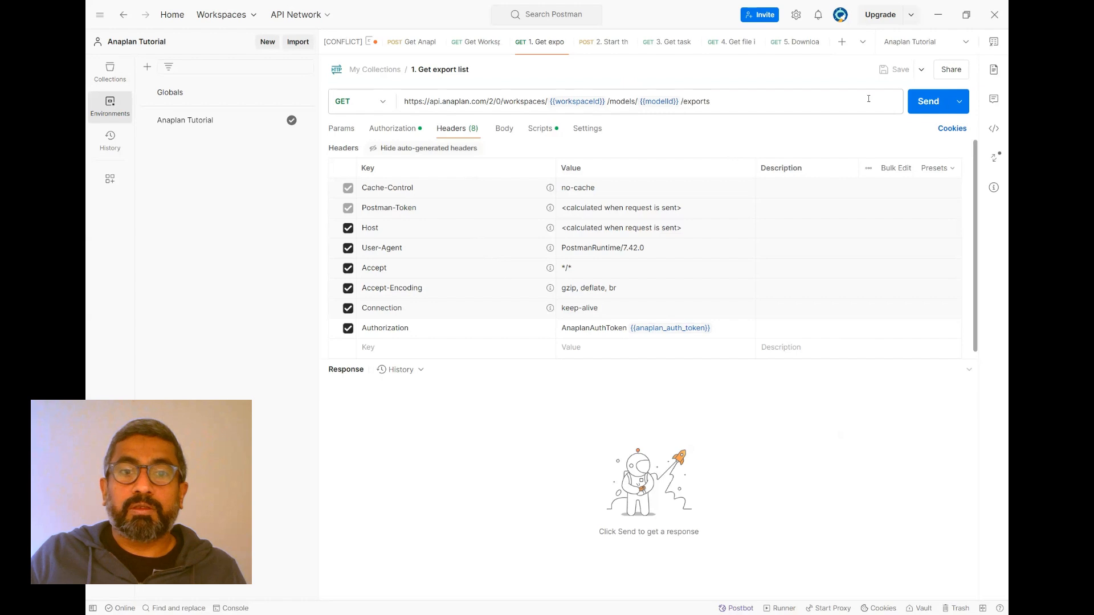
left_click(929, 103)
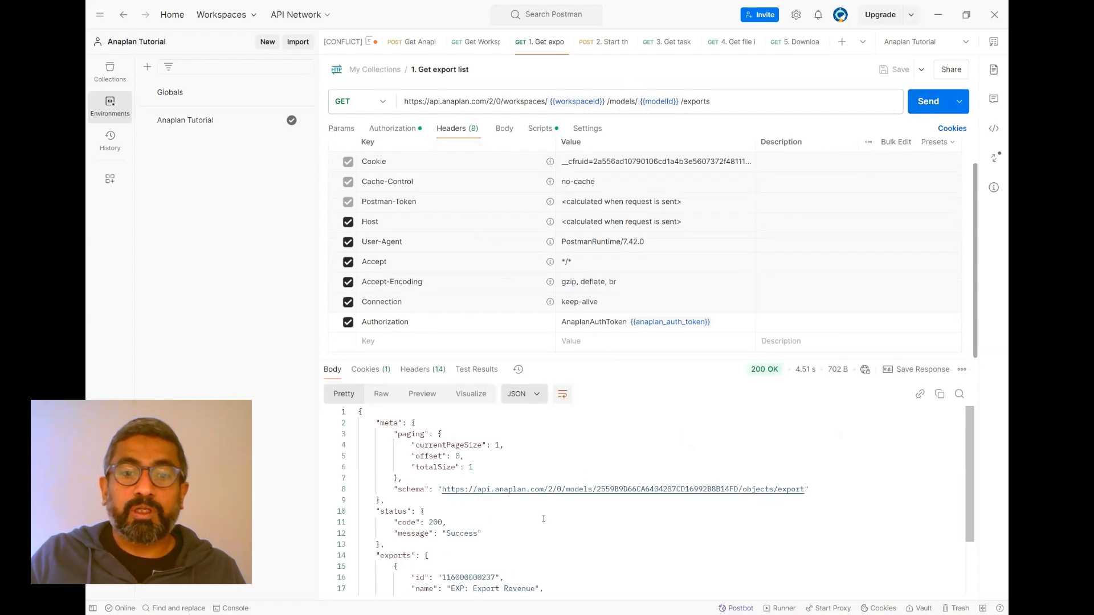
scroll(543, 510, "down", 3)
scroll(543, 510, "up", 3)
scroll(542, 507, "down", 2)
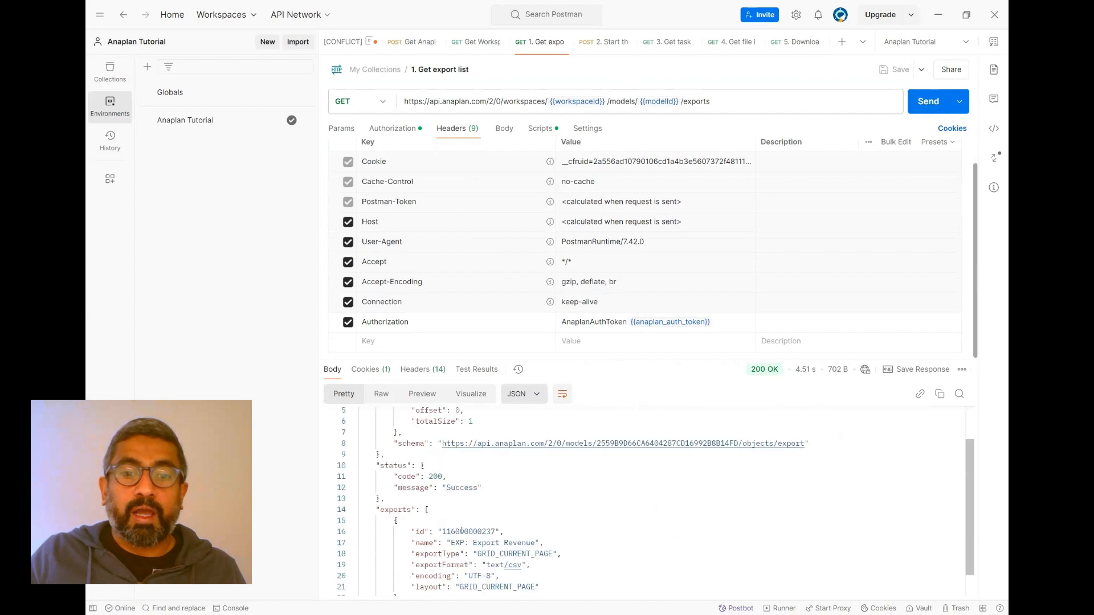
- Examine the id and name of the export returned in the 1. Get export list response
double_click(461, 530)
left_click_drag(461, 543, 535, 542)
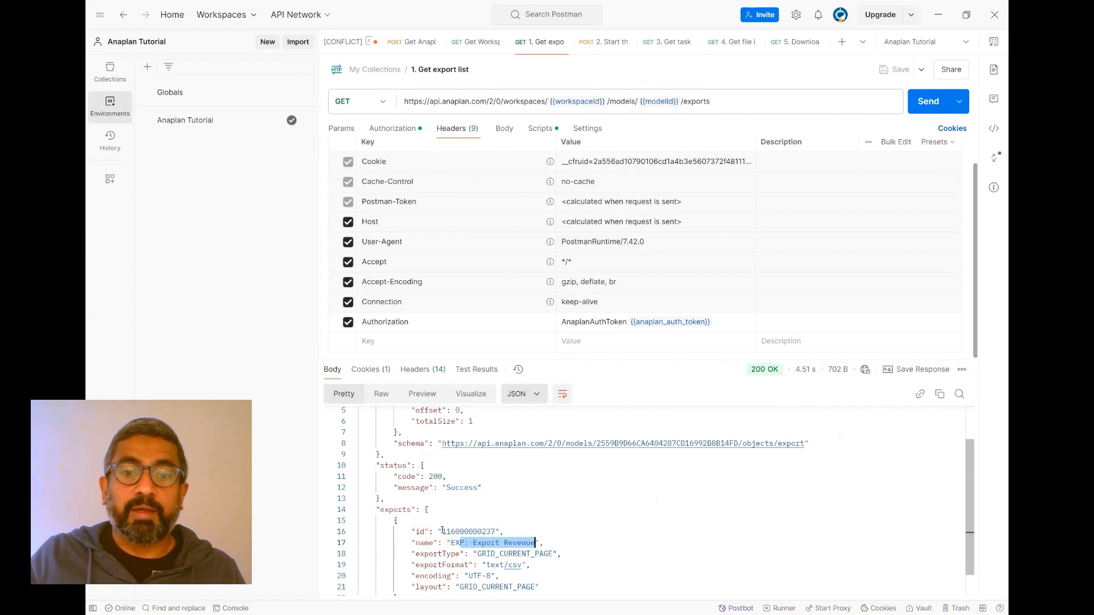
left_click_drag(446, 531, 502, 533)
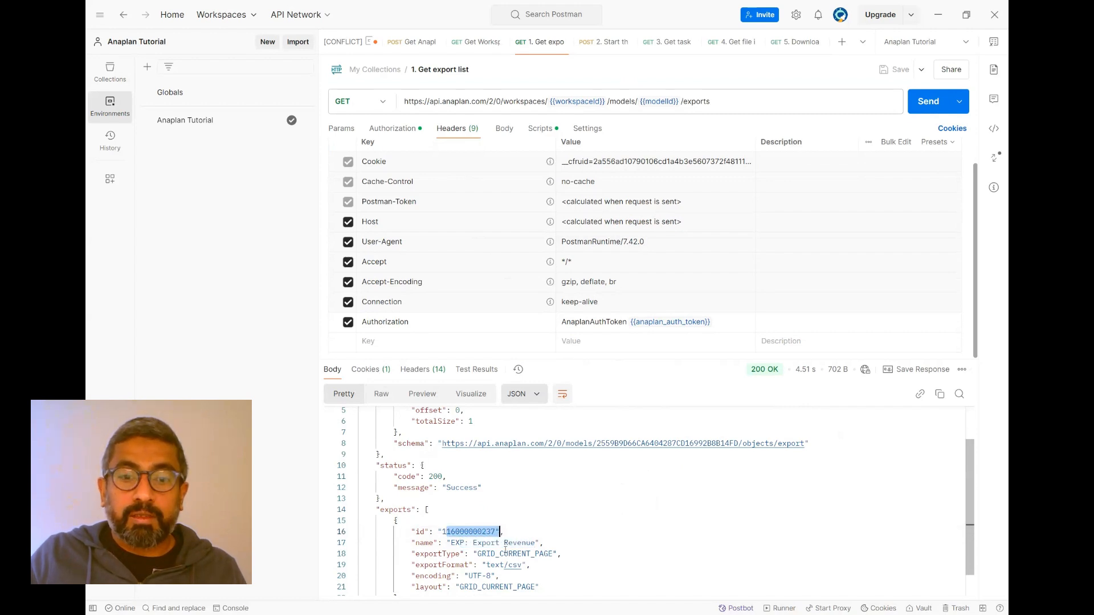
scroll(497, 532, "down", 2)
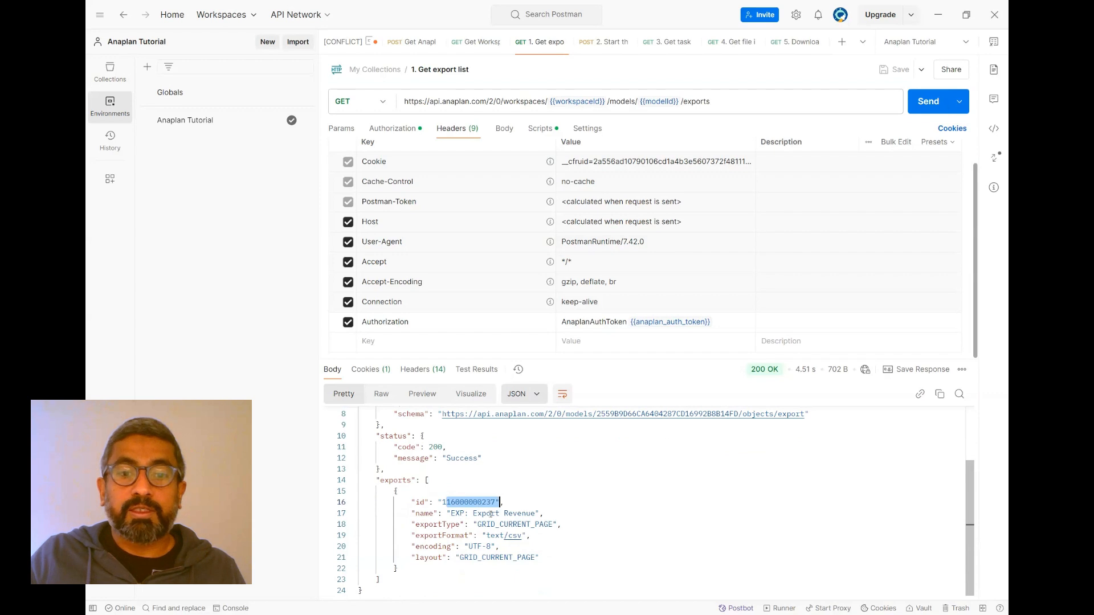
left_click_drag(453, 513, 521, 513)
left_click_drag(451, 502, 486, 502)
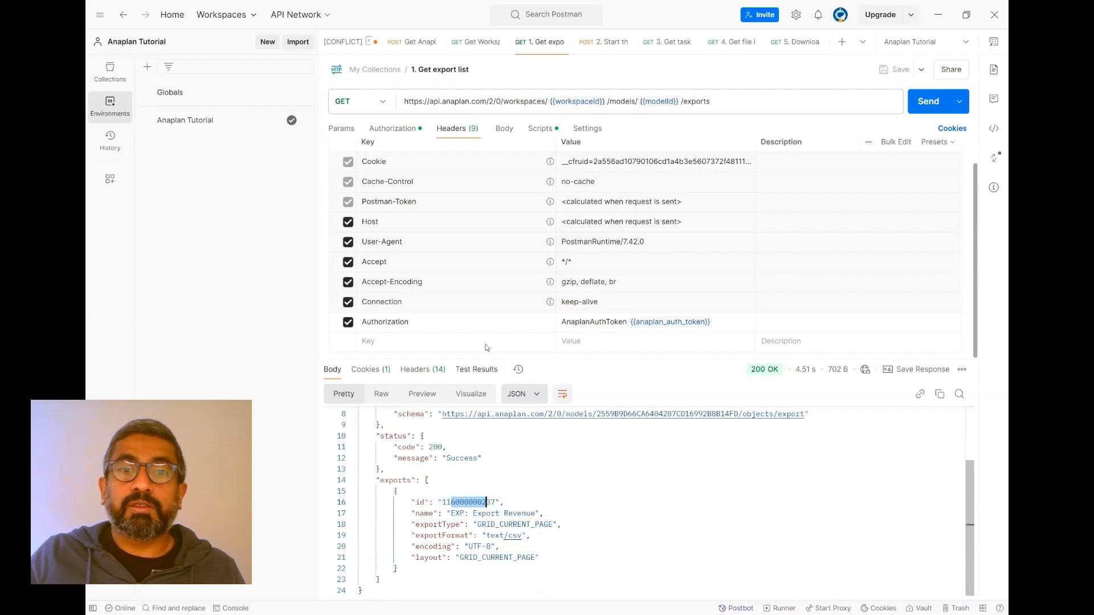
- Review the export list request's post-response script that stores the first export's id in the exportId environment variable
left_click(541, 128)
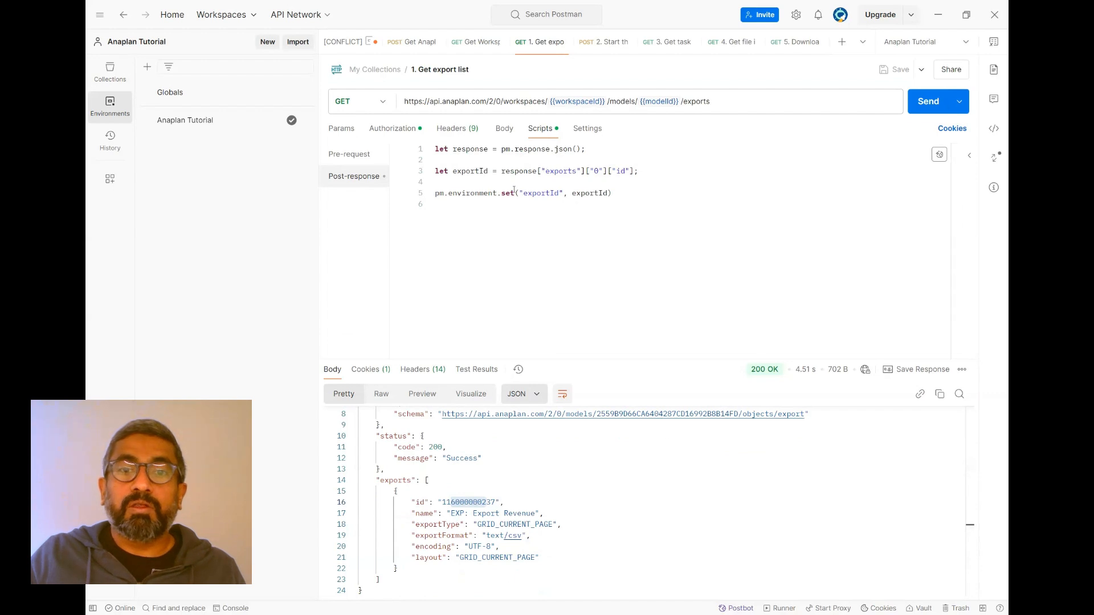
left_click(471, 170)
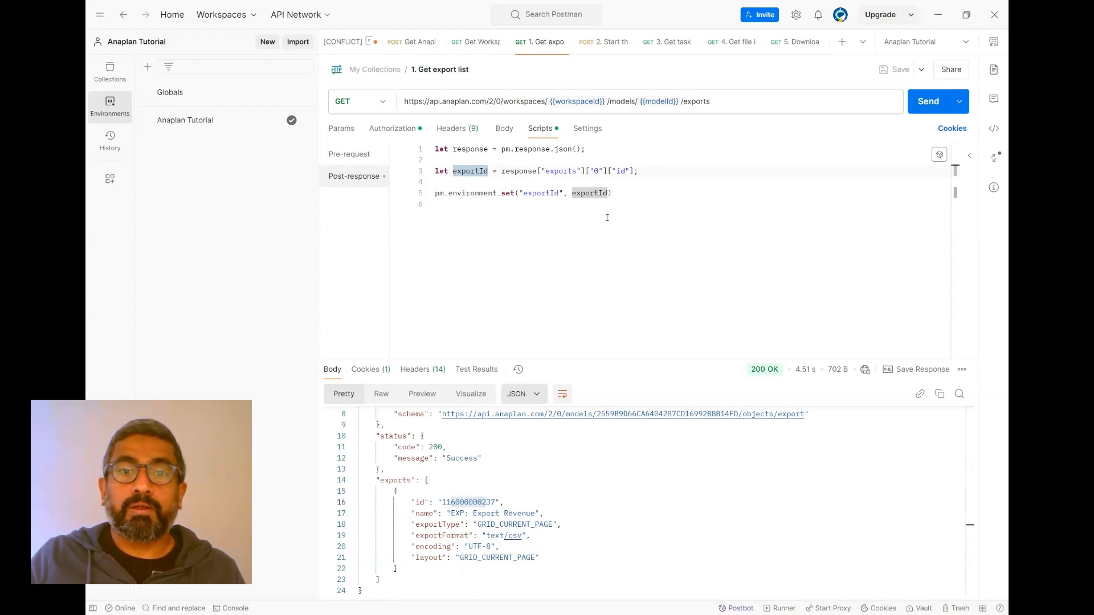
left_click(642, 205)
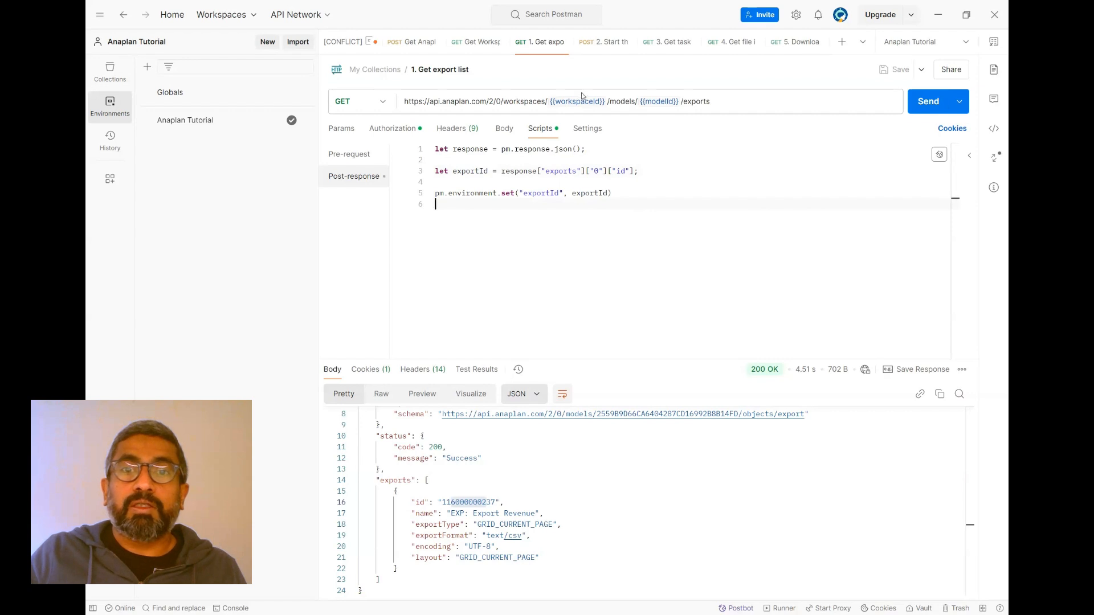
- Review the 2. Start the export request's URL with its modelId and exportId variables, and its authorization header
left_click(605, 43)
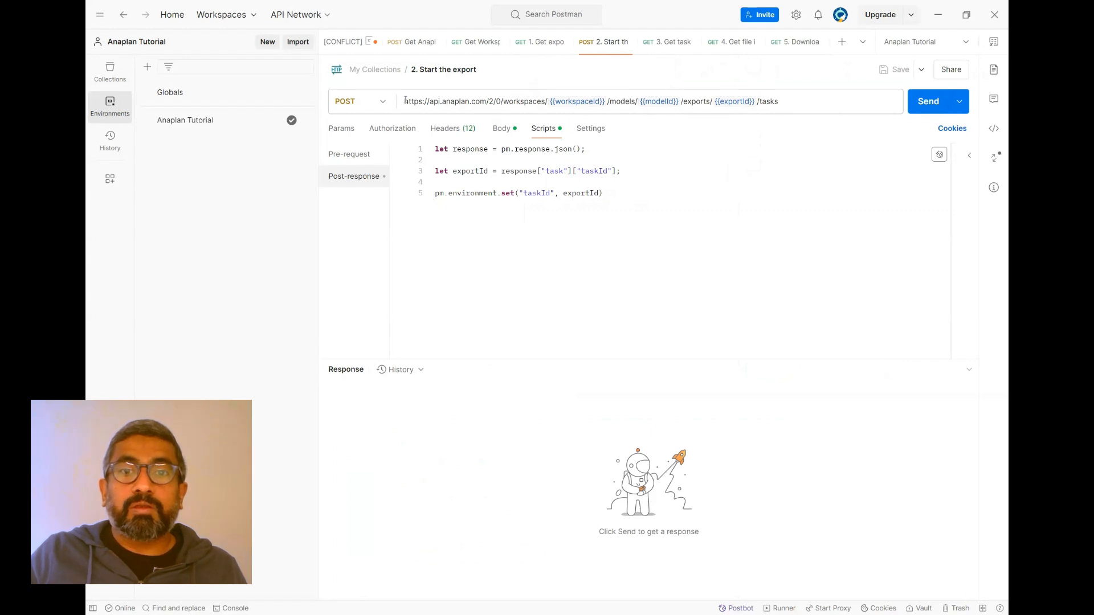
left_click_drag(794, 101, 402, 102)
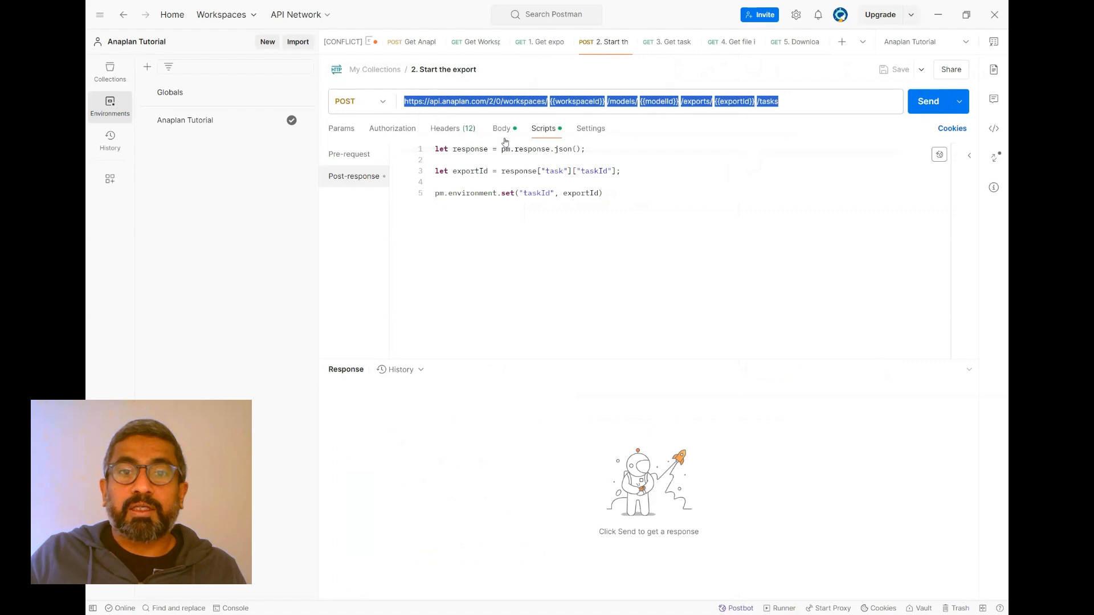
left_click(656, 103)
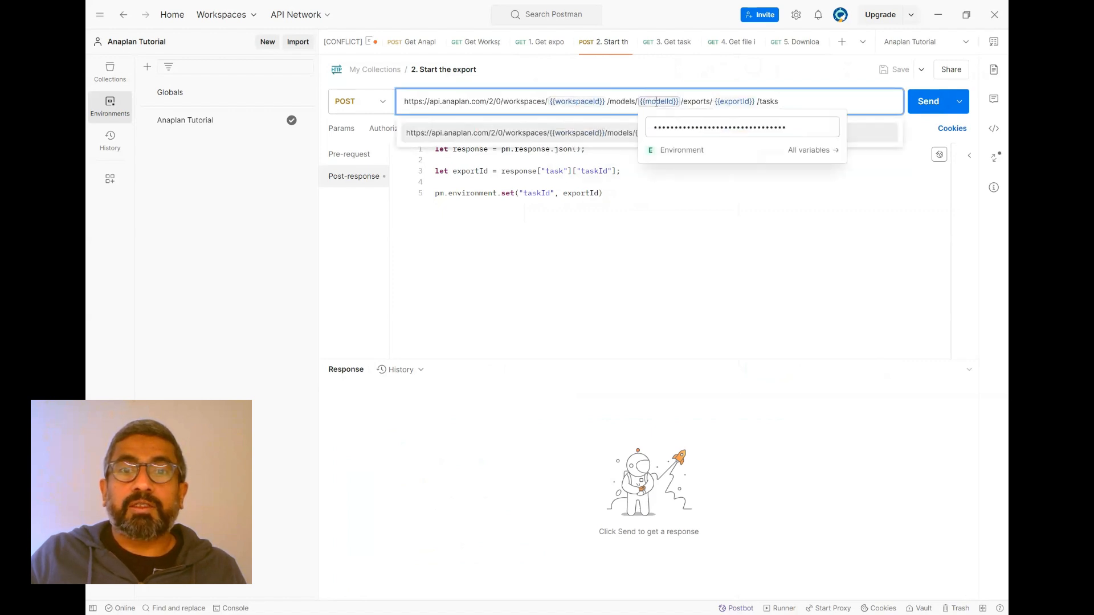
left_click(727, 102)
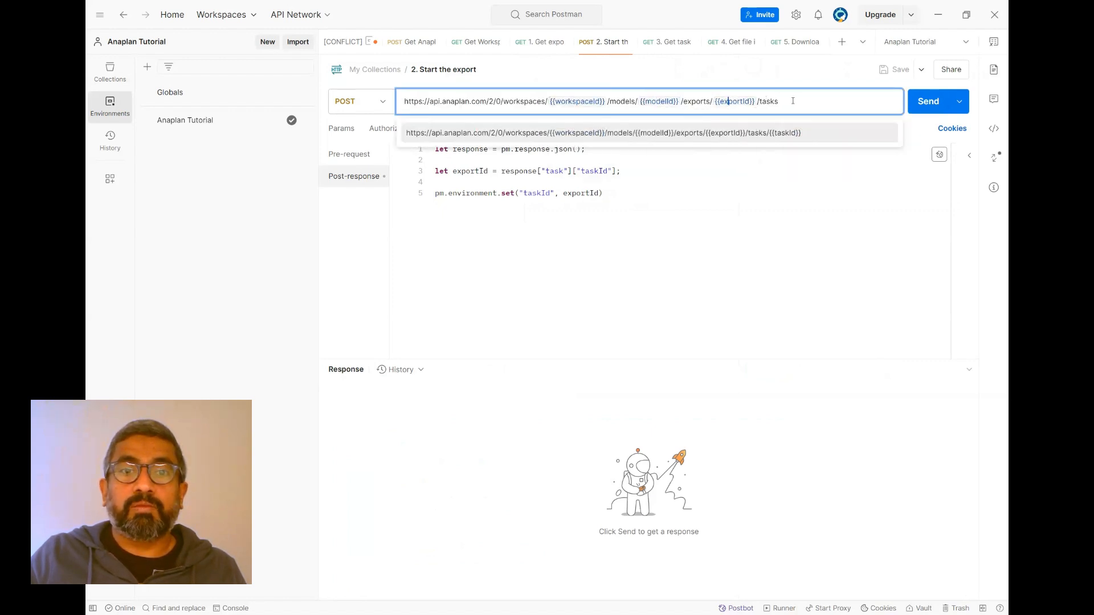
left_click(698, 249)
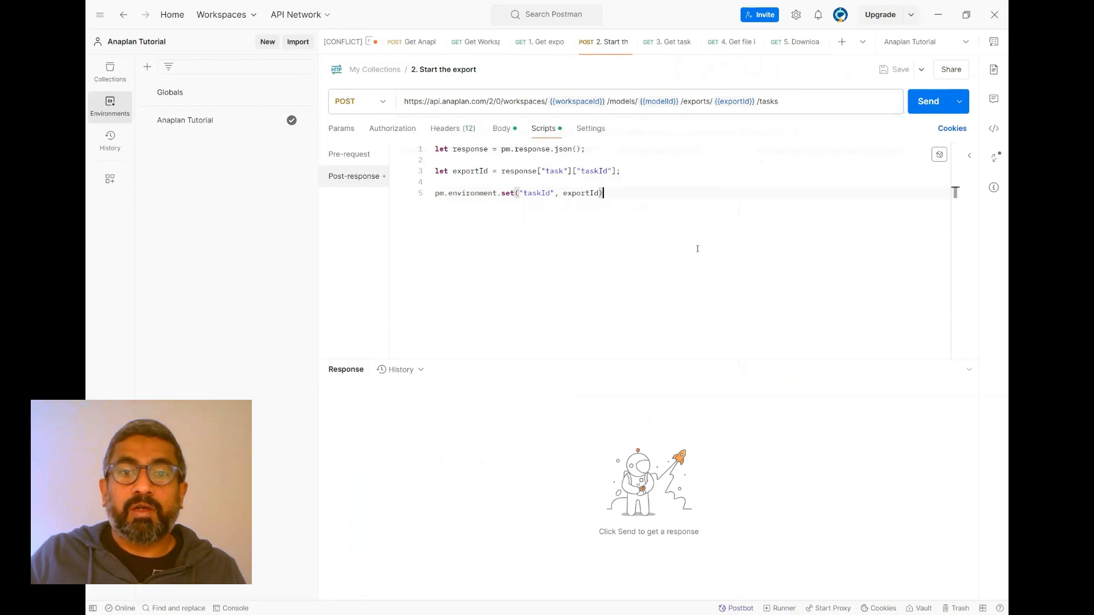
left_click(460, 131)
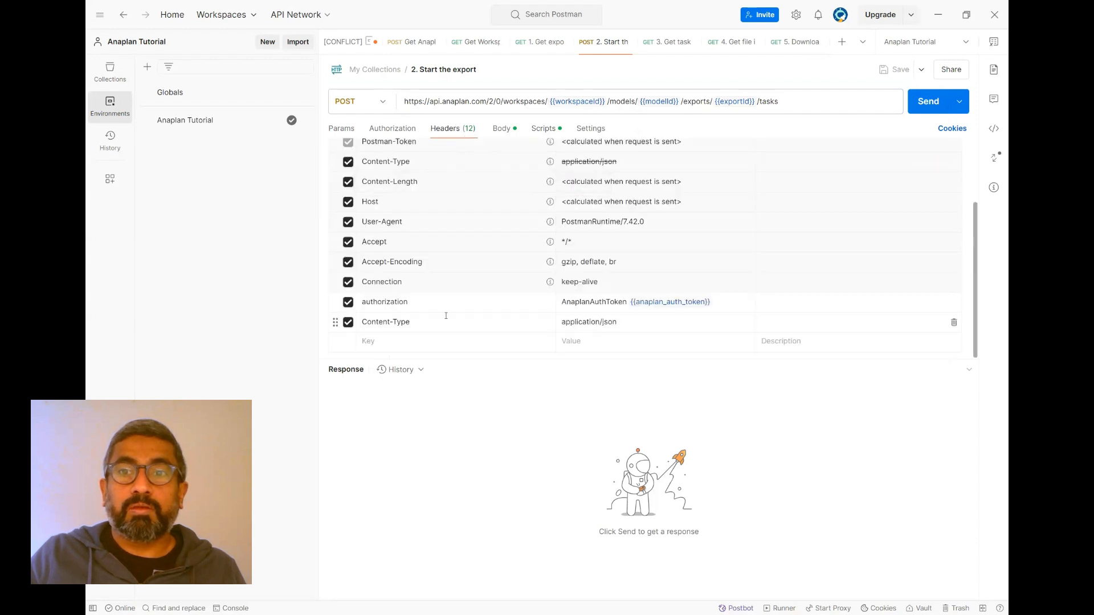
left_click(663, 304)
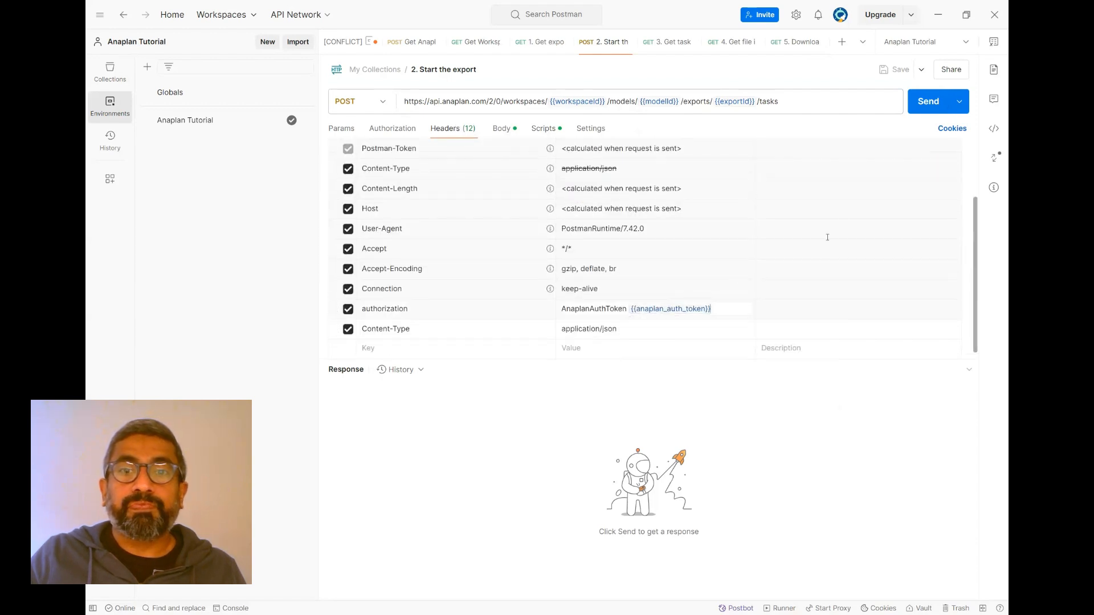
- Send the 2. Start the export request and check taskState and taskId in the response
left_click(919, 108)
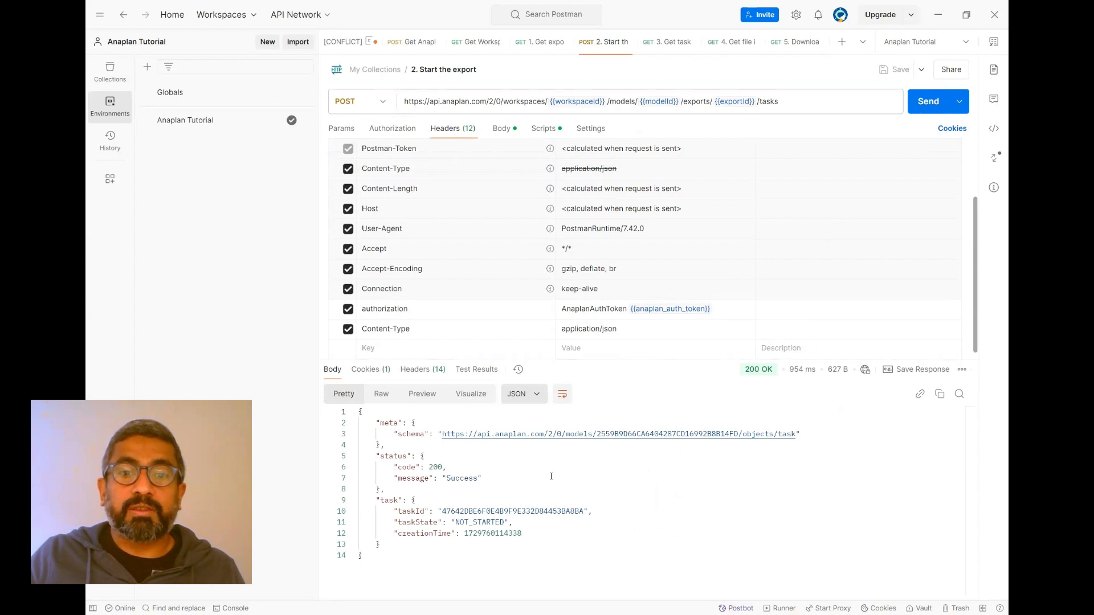
mouse_move(451, 522)
left_mouse_down()
mouse_move(492, 511)
mouse_move(505, 522)
left_mouse_up()
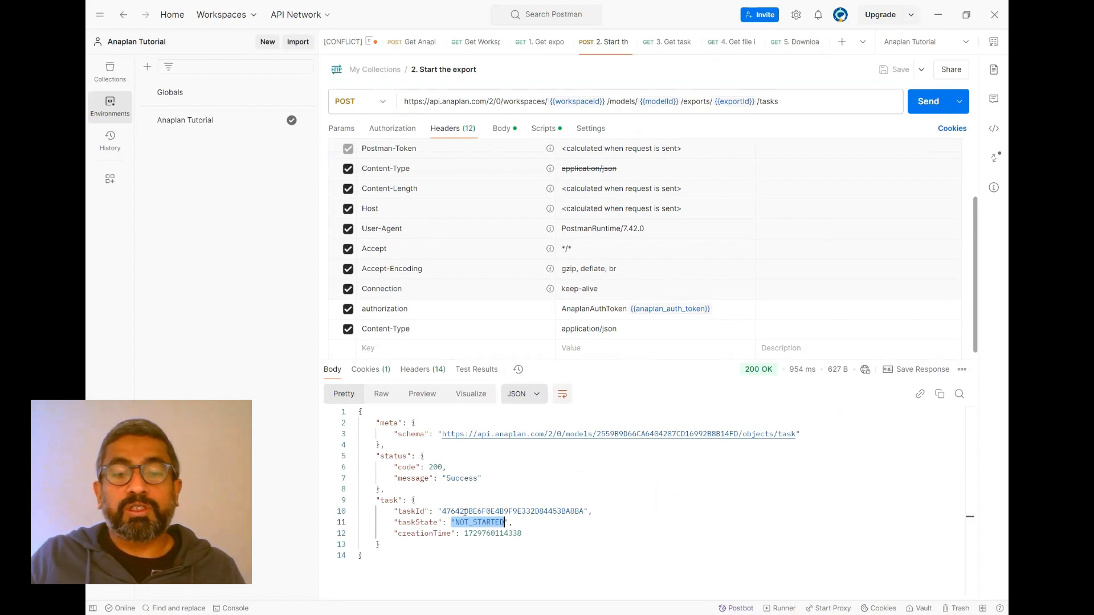
double_click(517, 511)
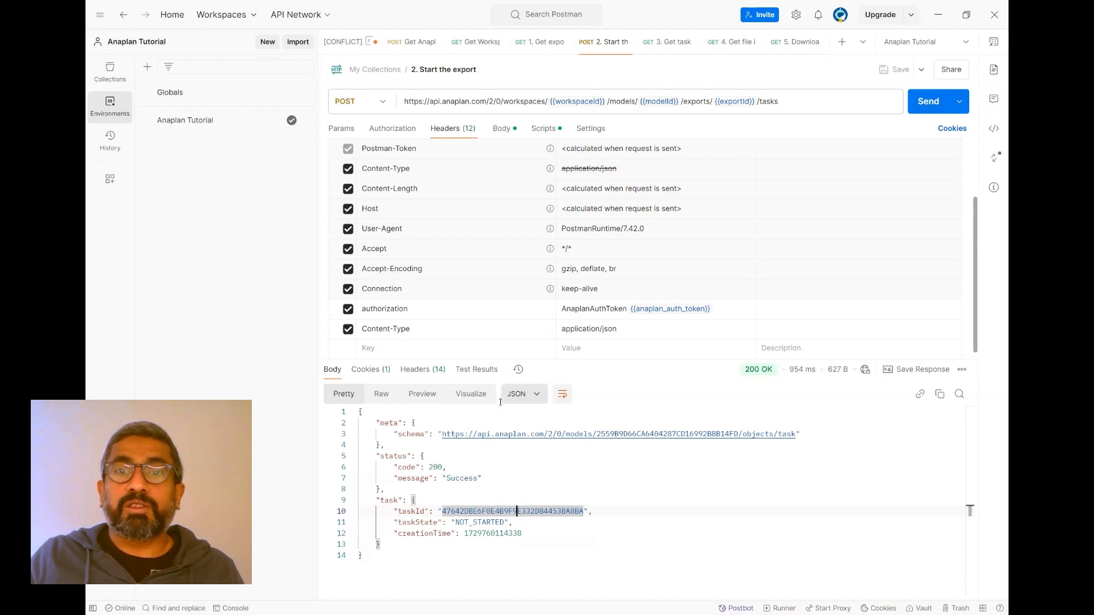
- Review the Start the export request's post-response script that saves the task's taskId as an environment variable
left_click(669, 49)
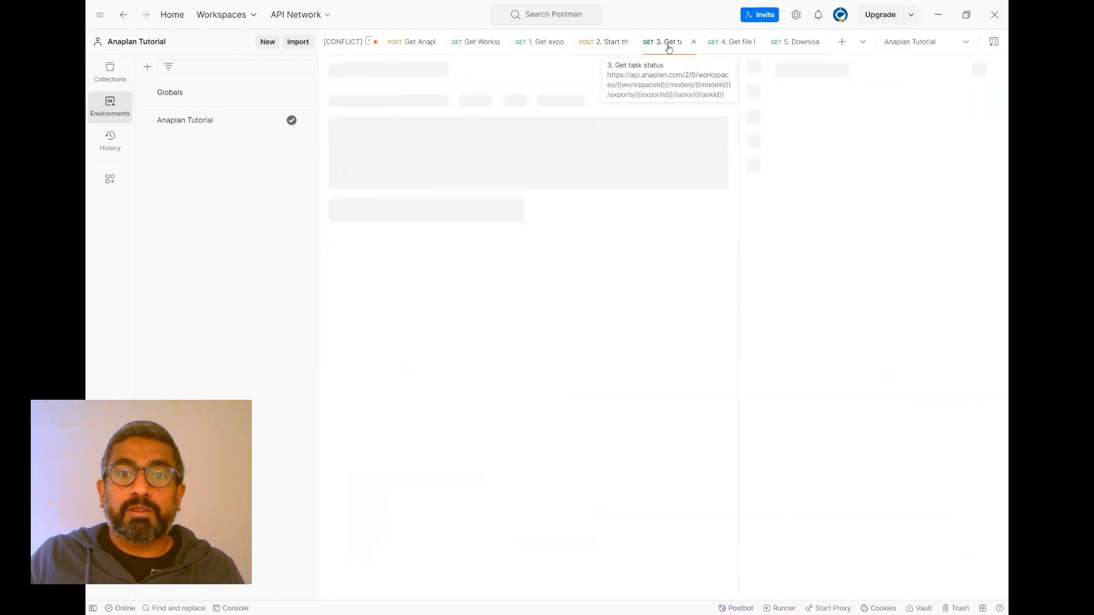
left_click(608, 44)
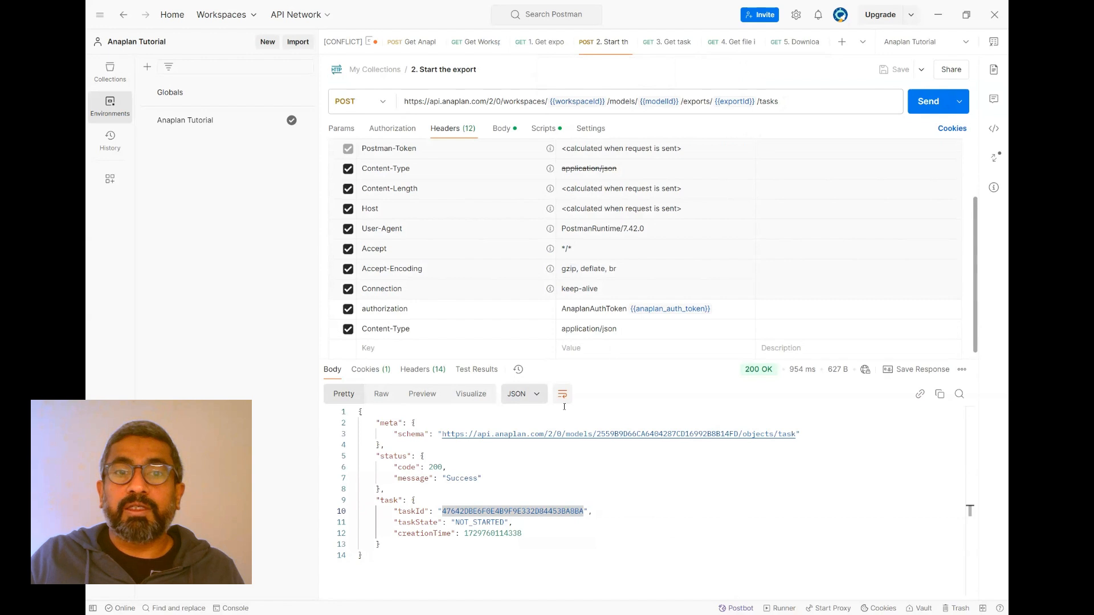
left_click(545, 127)
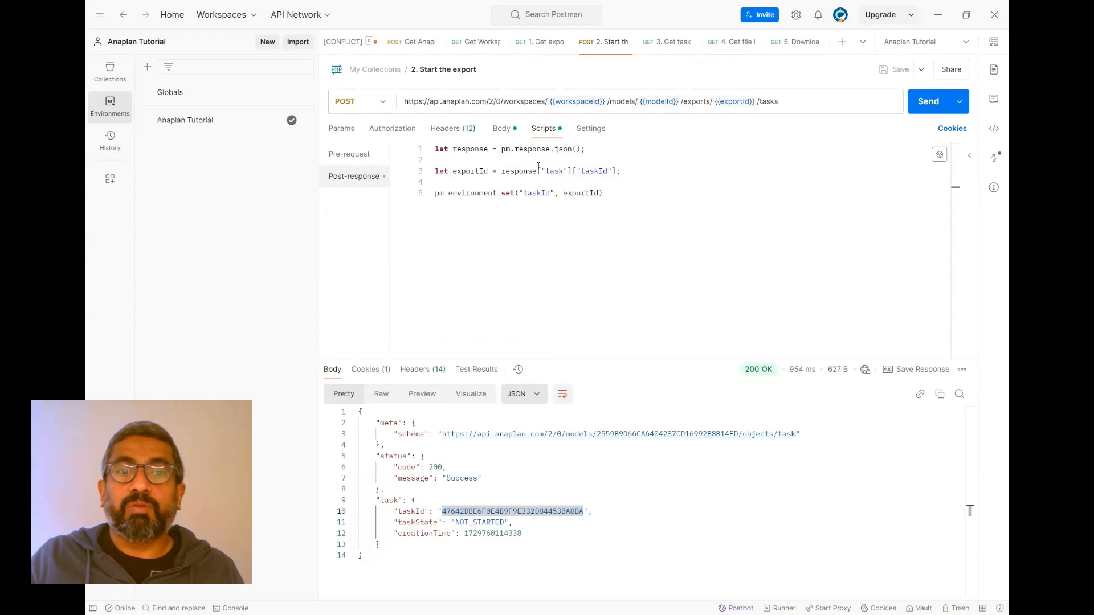
- Send the 3. Get task status request and check taskId and currentStep in its response
left_click(667, 43)
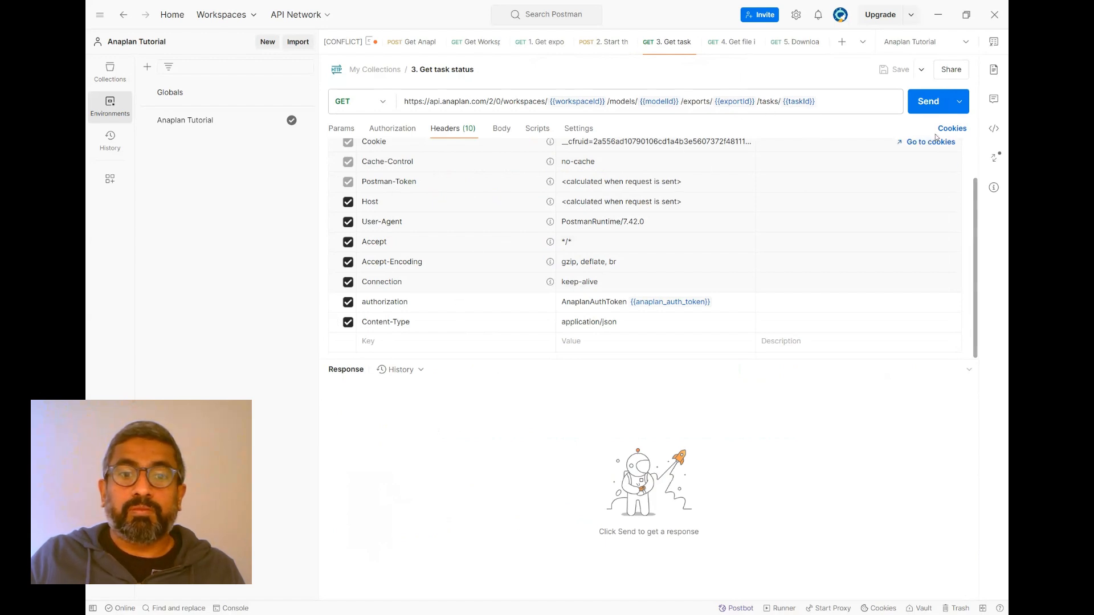
left_click(928, 104)
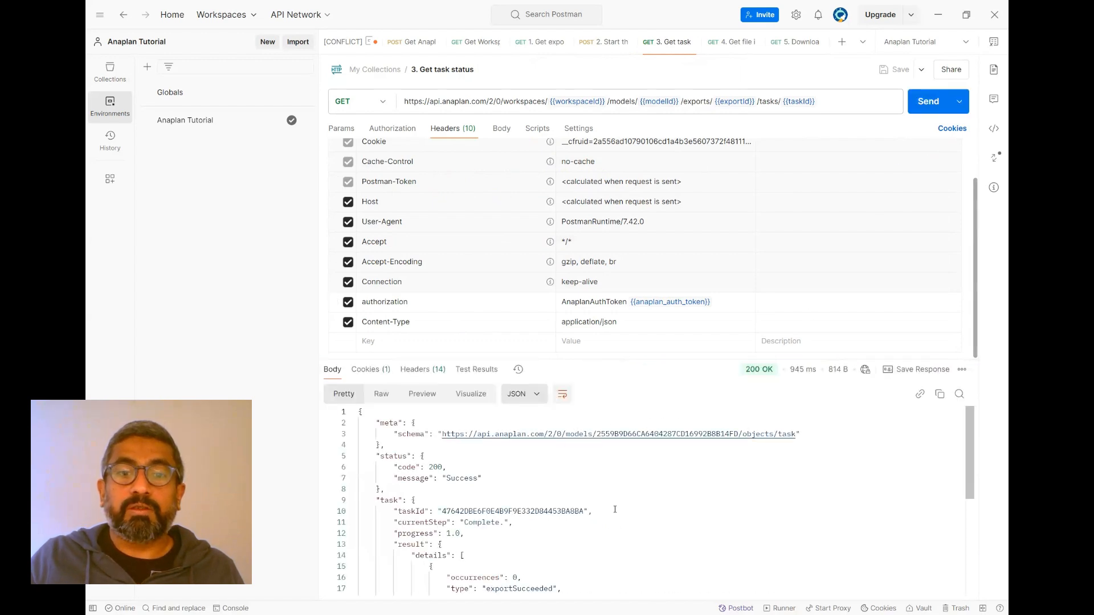
double_click(530, 512)
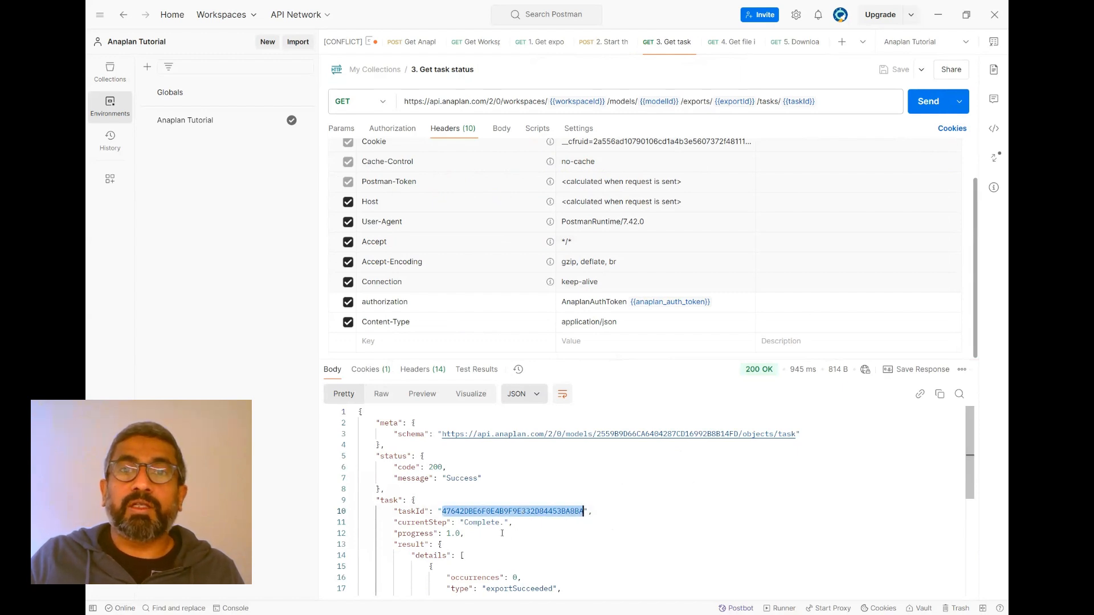
double_click(481, 523)
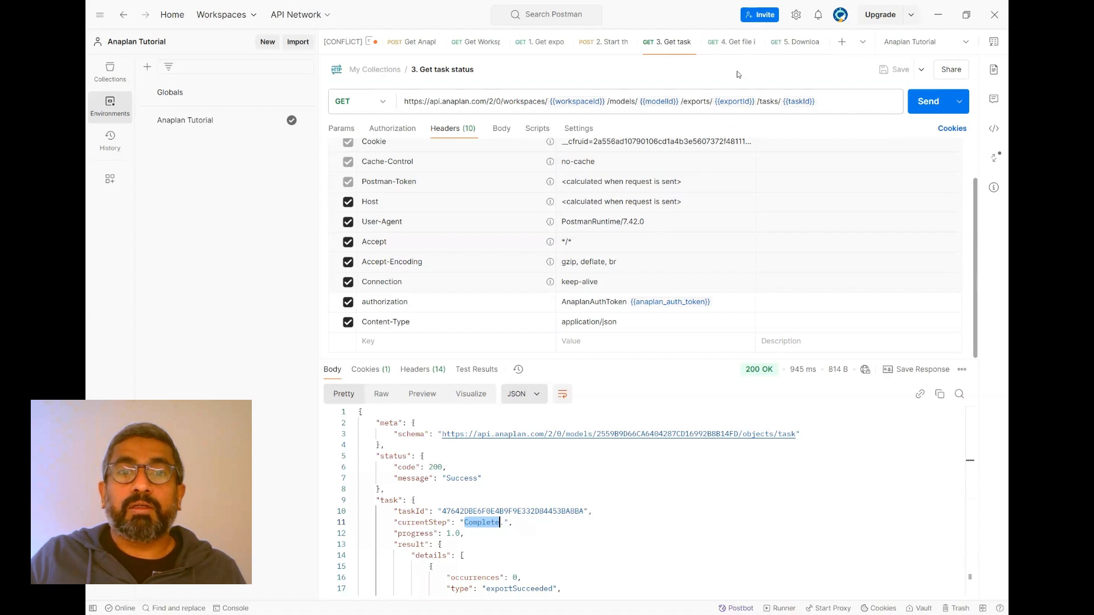
- Check the headers of the 4. Get file id request, send it and look through the returned files
left_click(735, 45)
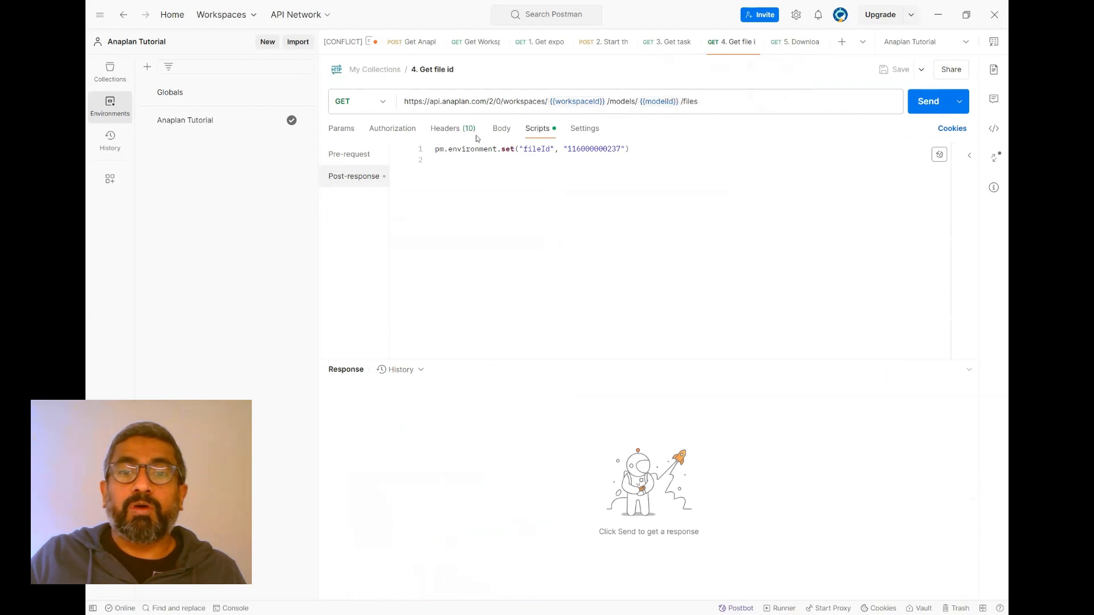
left_click(452, 128)
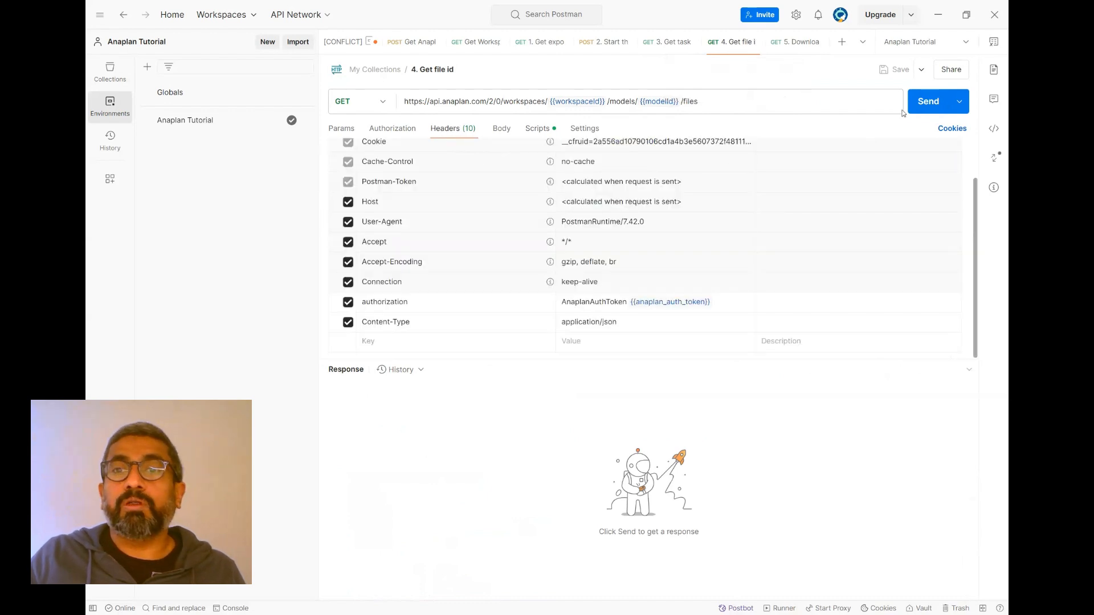
left_click(929, 102)
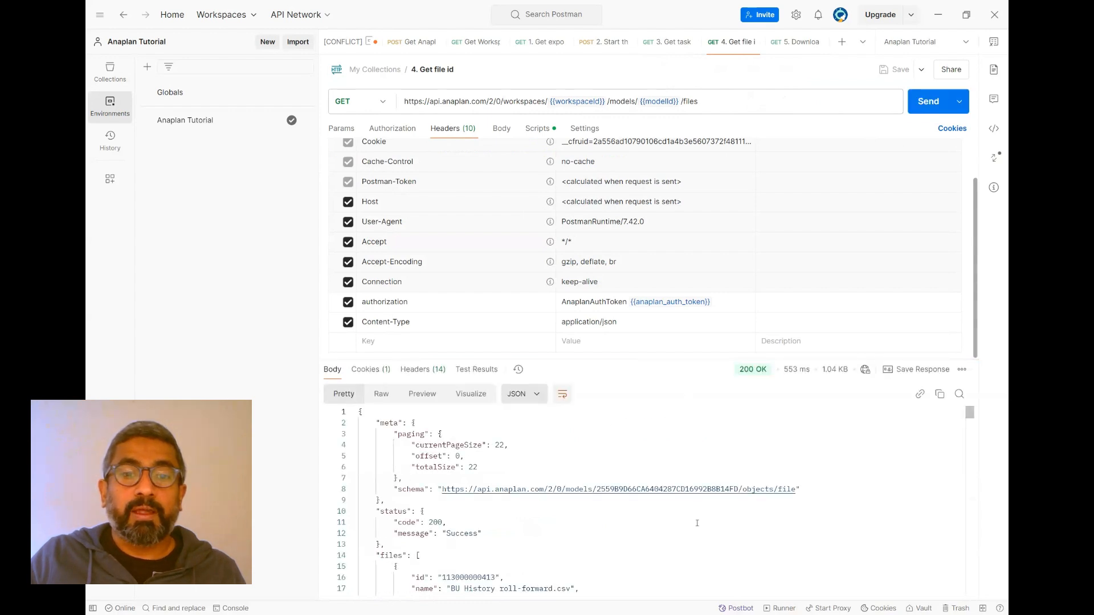
scroll(690, 520, "down", 3)
scroll(687, 519, "down", 15)
scroll(681, 508, "down", 10)
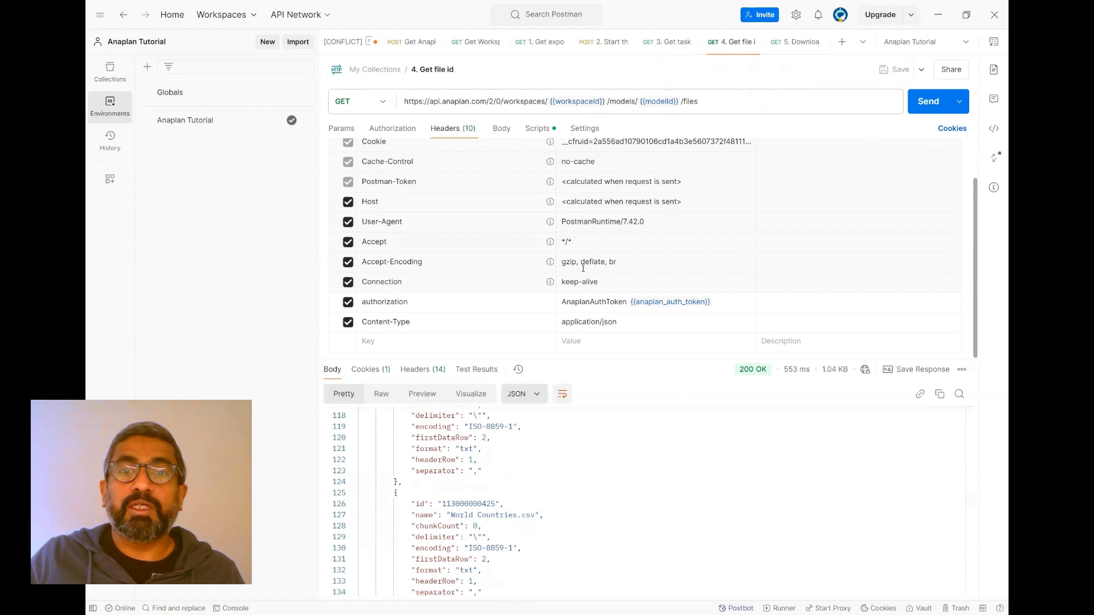
- Review the Get file id request's post-response script, examining the hard-coded value assigned to the fileId variable
left_click(537, 131)
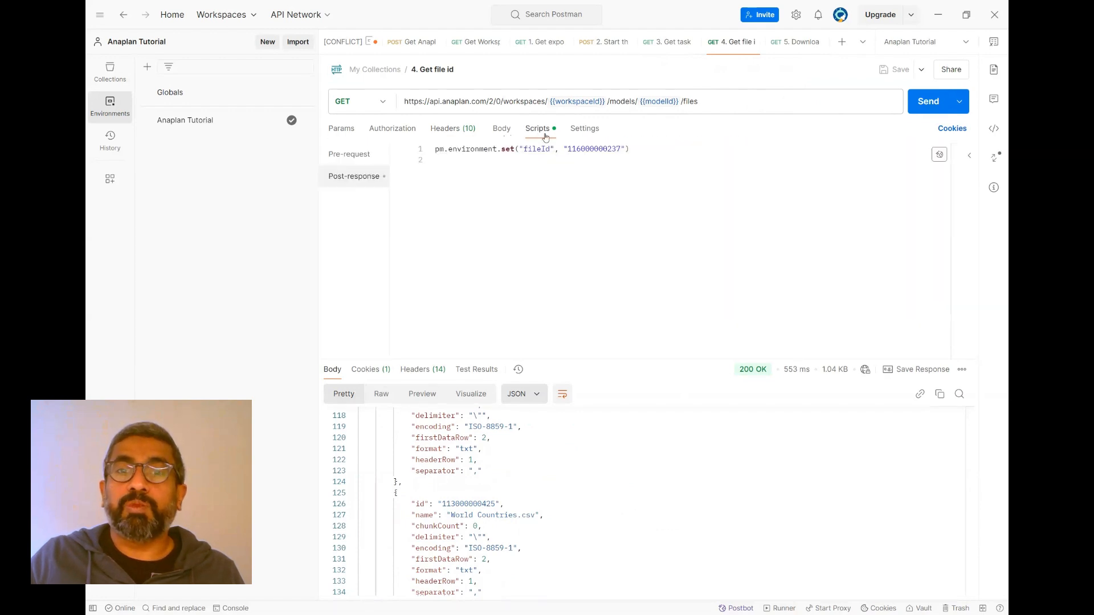
double_click(594, 149)
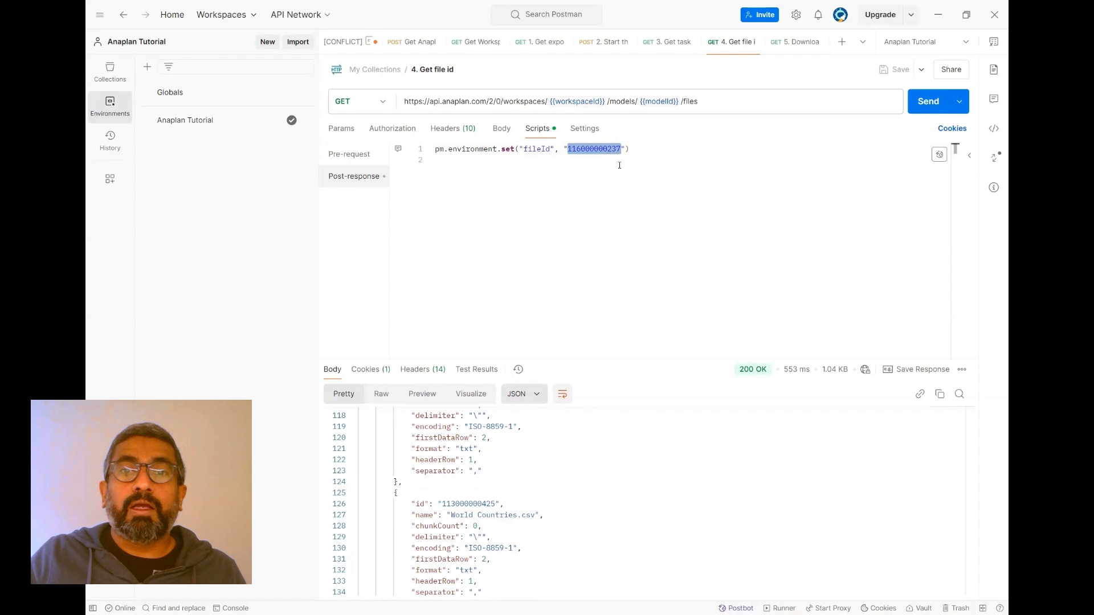
double_click(536, 149)
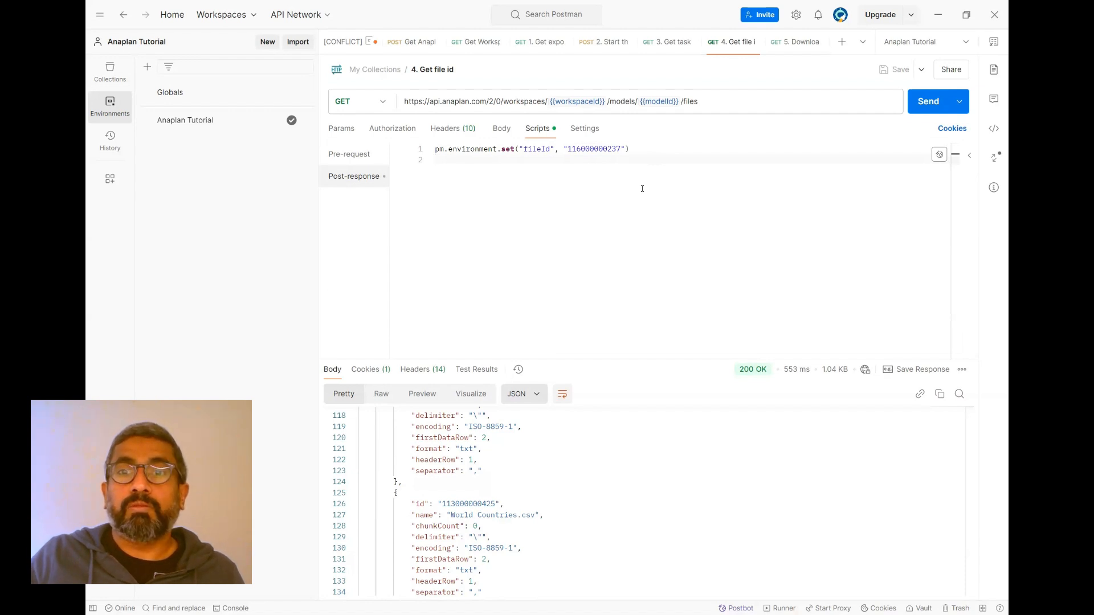
- Check the workspaceId and fileId variables in the 5. Download file request, send it and look through the exported revenue data
left_click(789, 48)
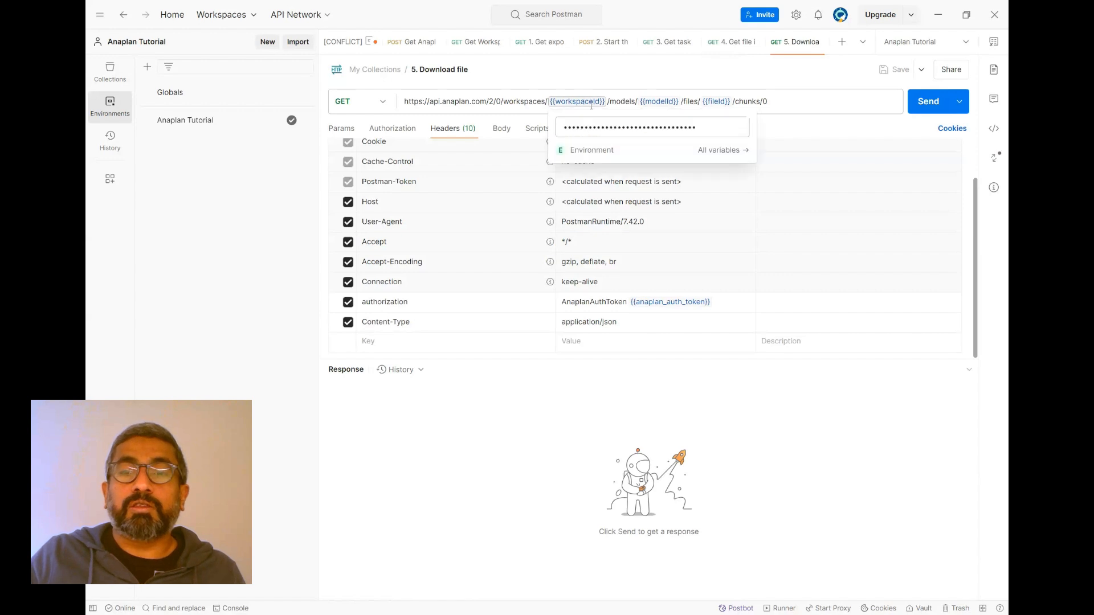
mouse_move(716, 101)
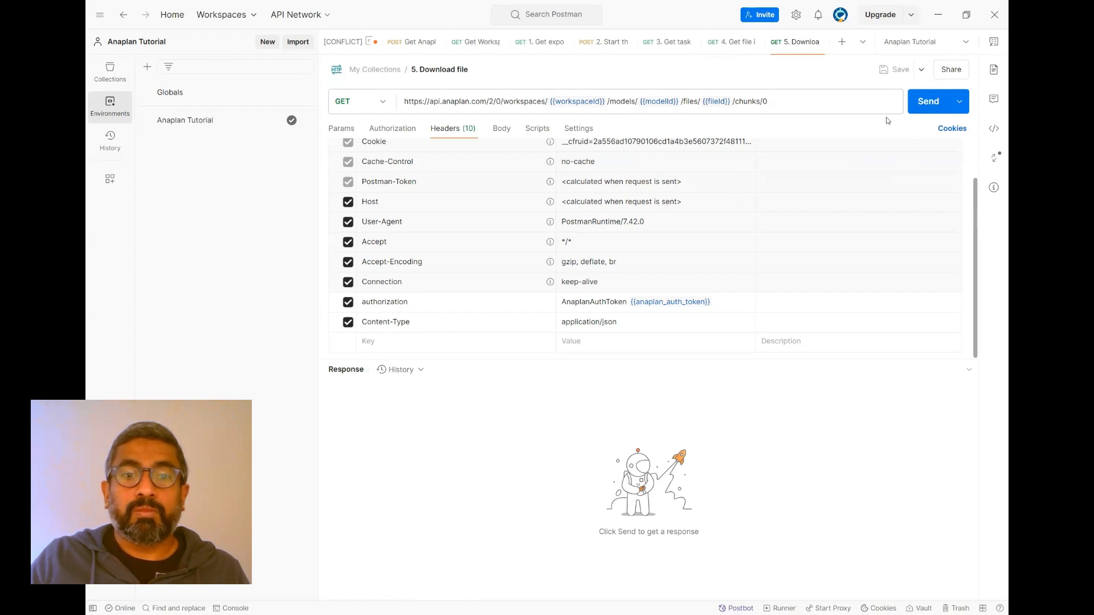
left_click(926, 107)
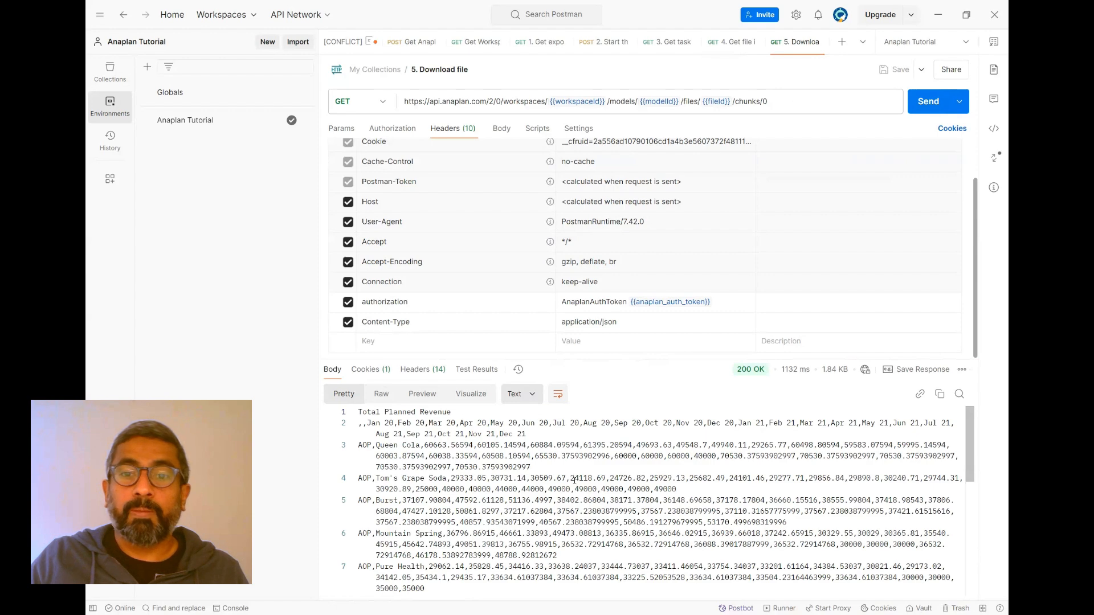
scroll(573, 476, "down", 3)
scroll(566, 489, "down", 3)
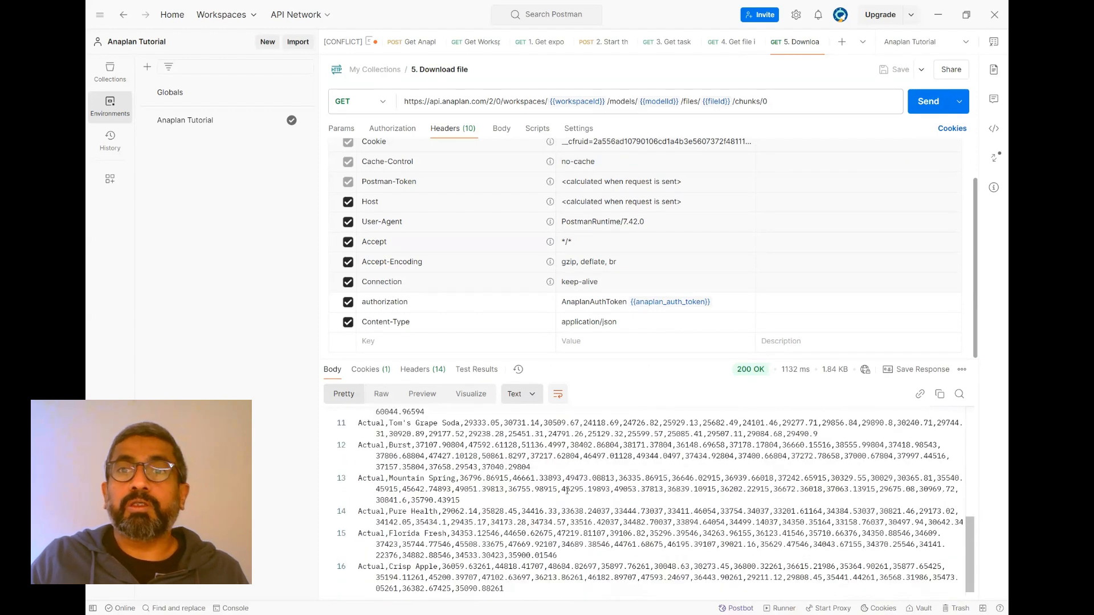
scroll(567, 492, "up", 6)
scroll(565, 493, "down", 5)
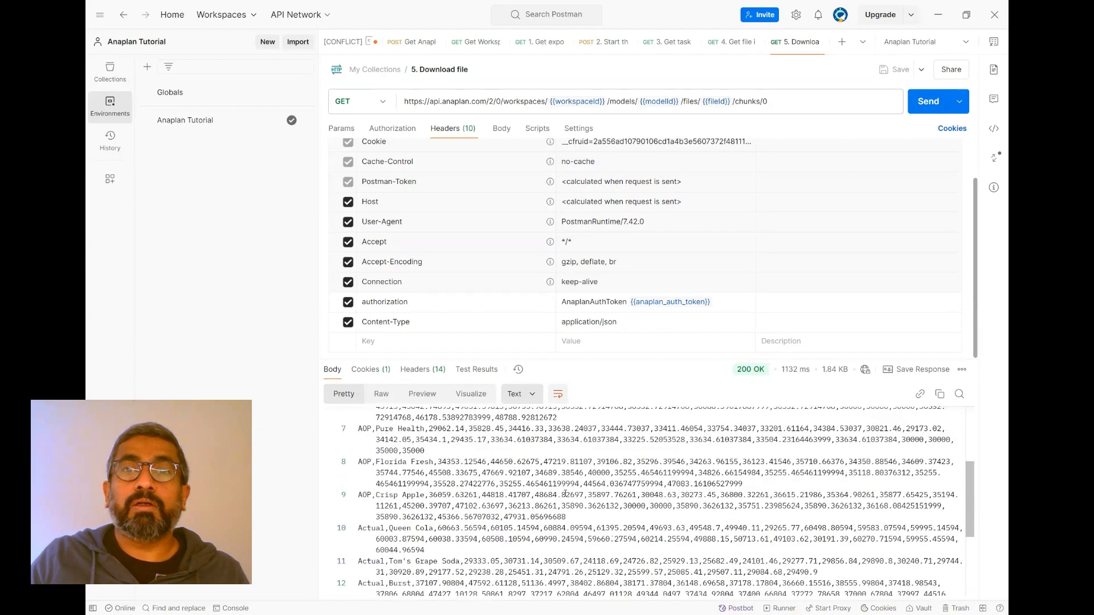
scroll(565, 493, "down", 1)
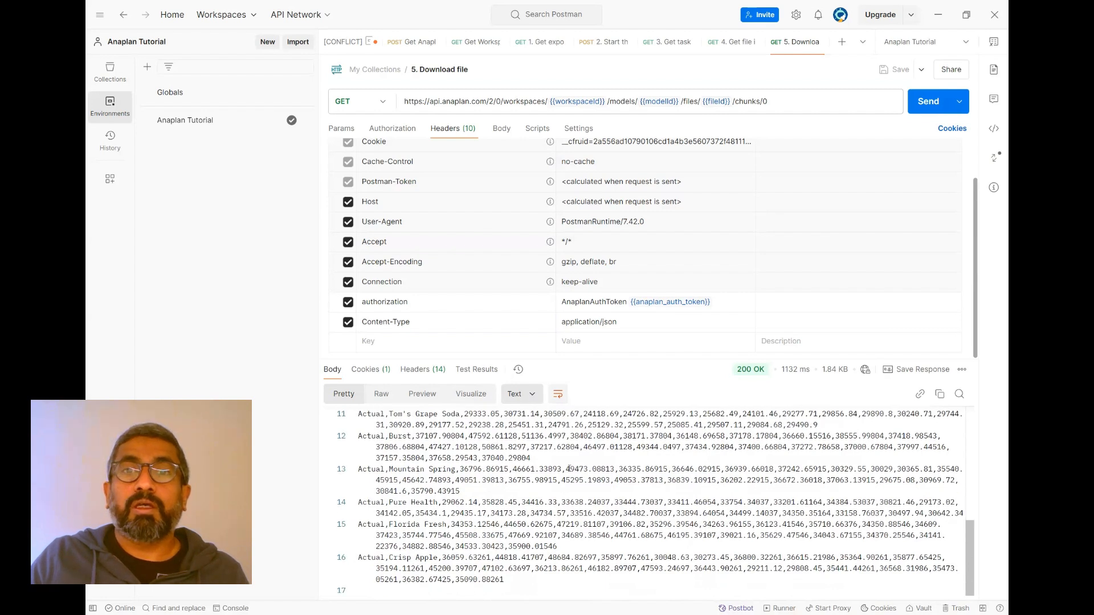